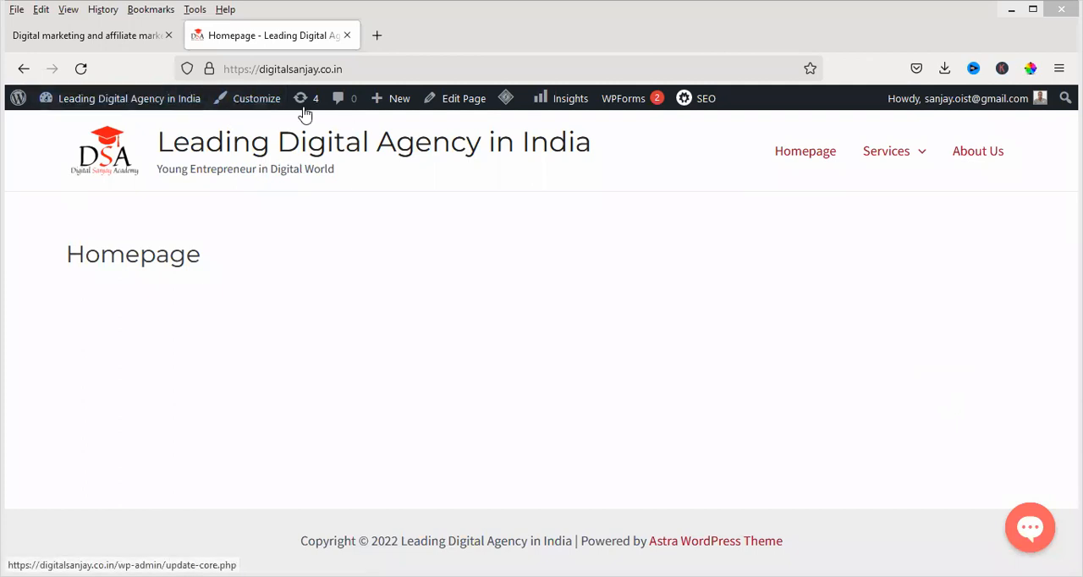
Open the WordPress admin area from the live site and add a blank browser tab beside it
mouse_move(97, 99)
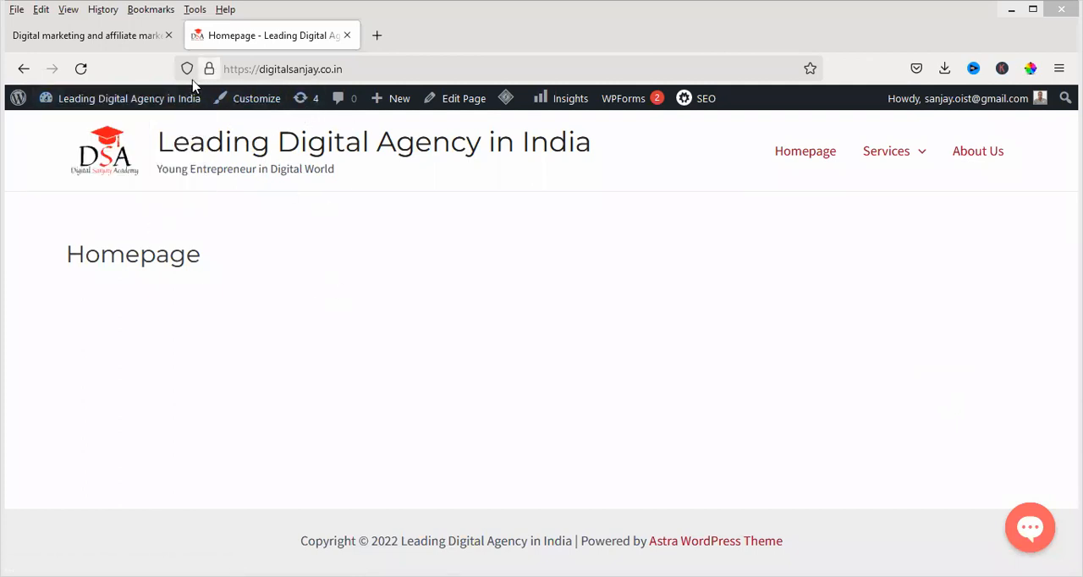
left_click(18, 98)
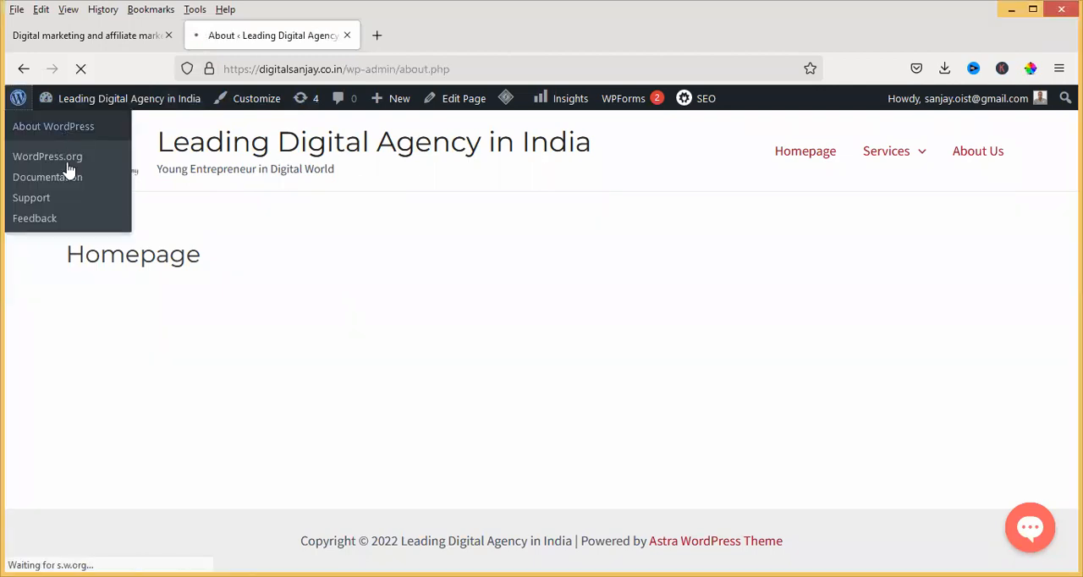
left_click(378, 34)
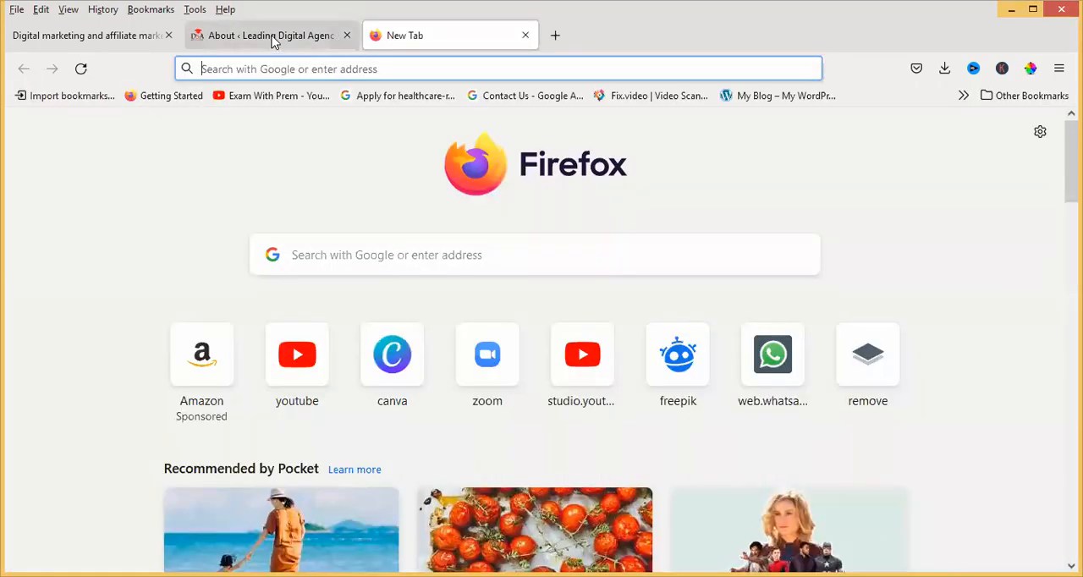
left_click(273, 38)
Open the list of installed themes and view the Astra theme there
mouse_move(57, 234)
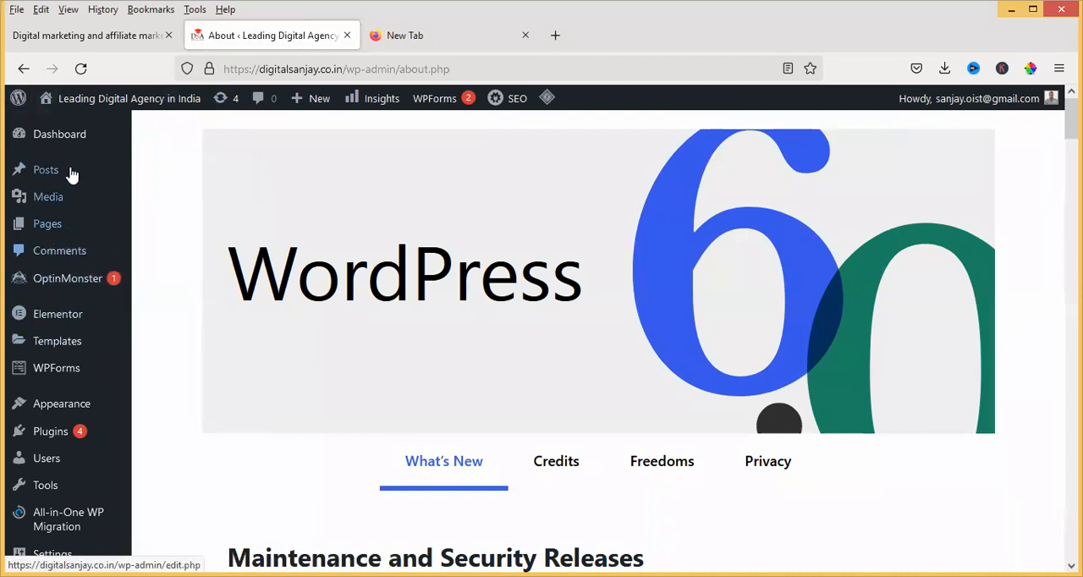
mouse_move(82, 414)
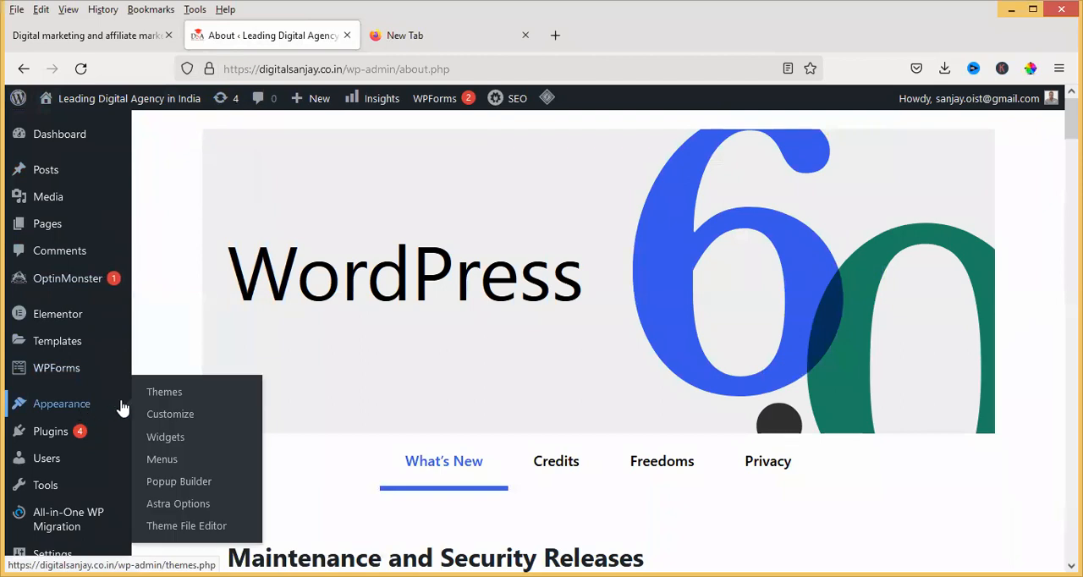
left_click(164, 394)
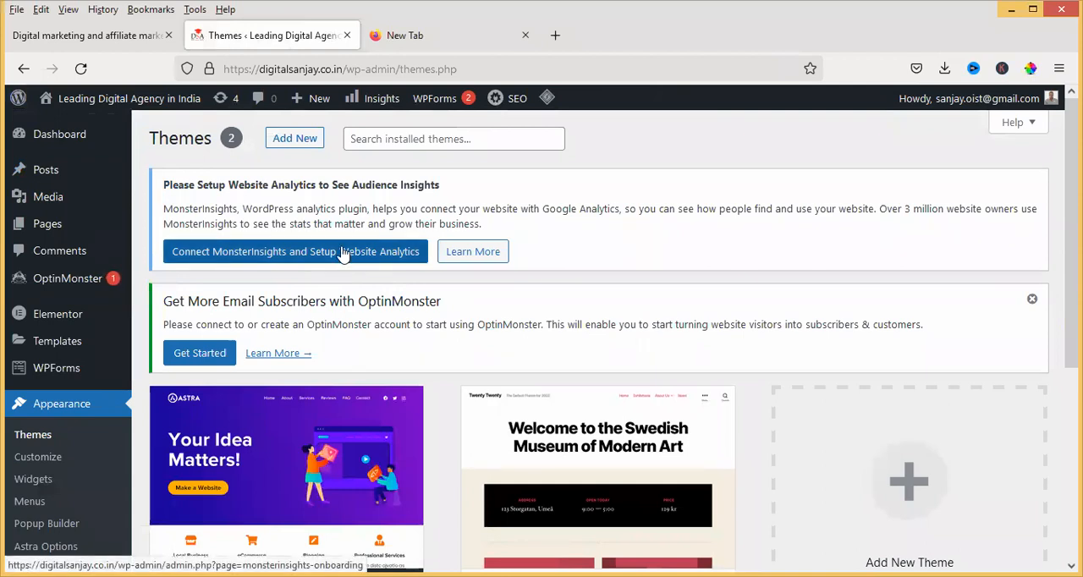
scroll(346, 254, "down", 3)
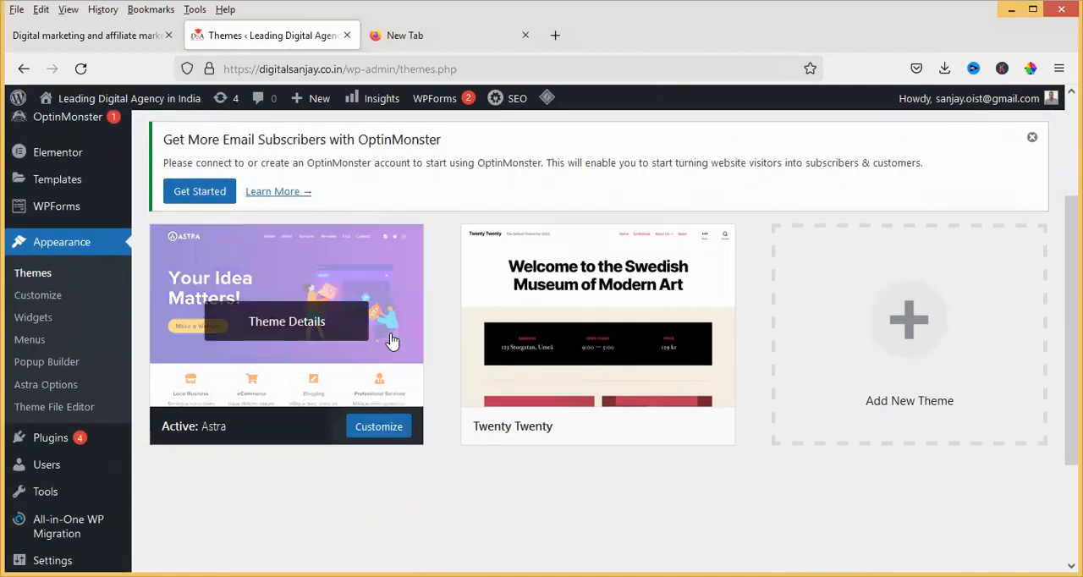
left_click(363, 280)
Browse the popular themes offered in the theme directory
scroll(381, 257, "down", 3)
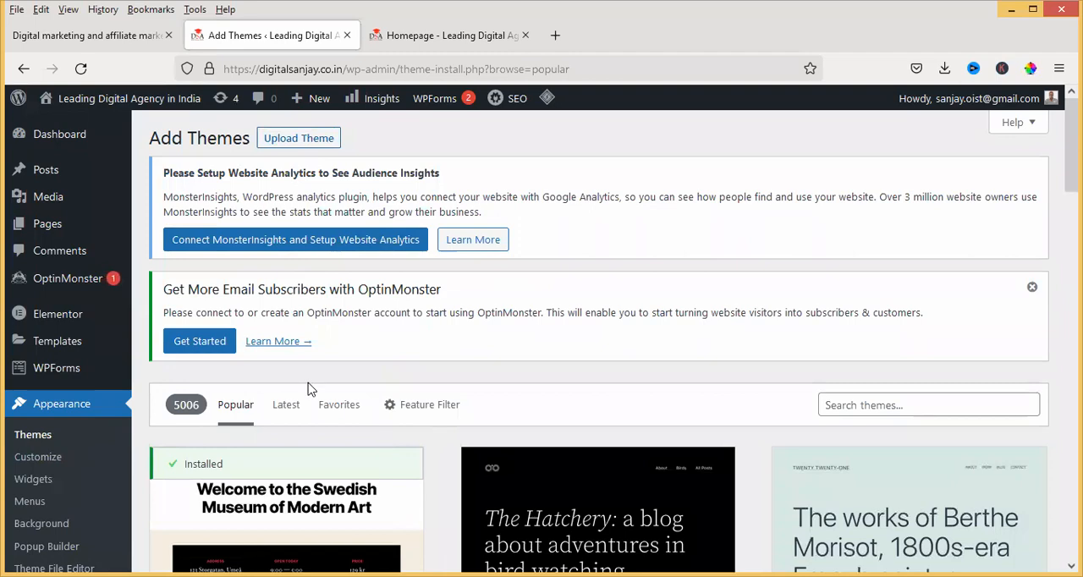
scroll(304, 386, "down", 2)
scroll(306, 339, "down", 3)
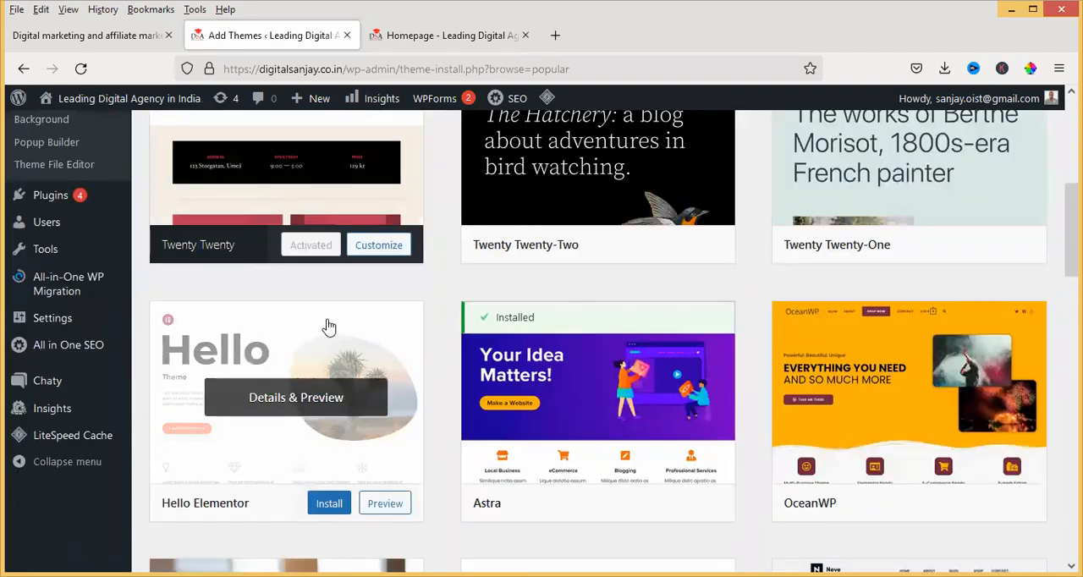
scroll(327, 325, "down", 4)
scroll(556, 356, "up", 8)
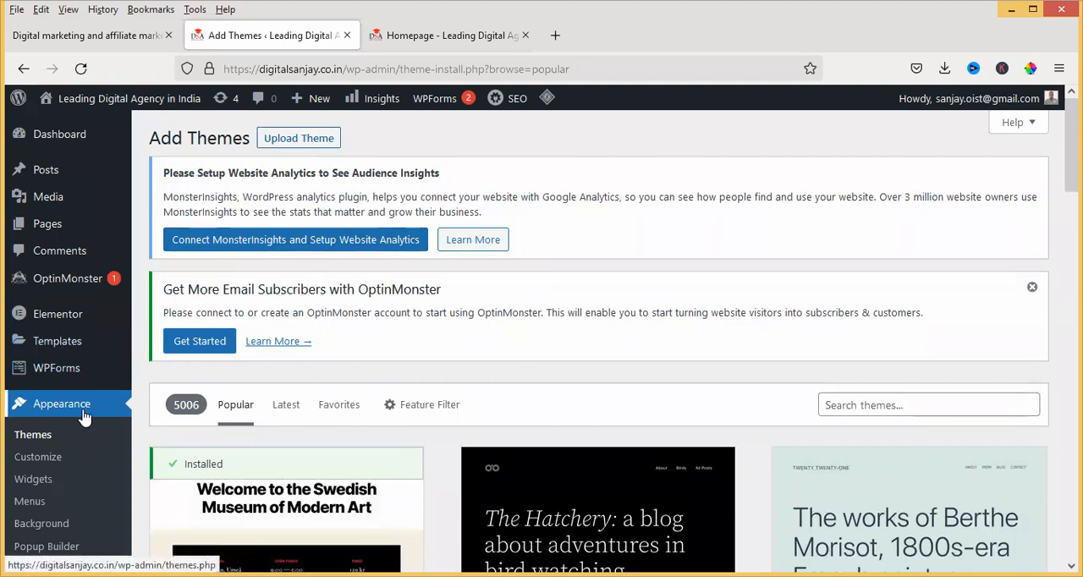
Return to the installed themes and review the Twenty Twenty and Astra entries
left_click(40, 435)
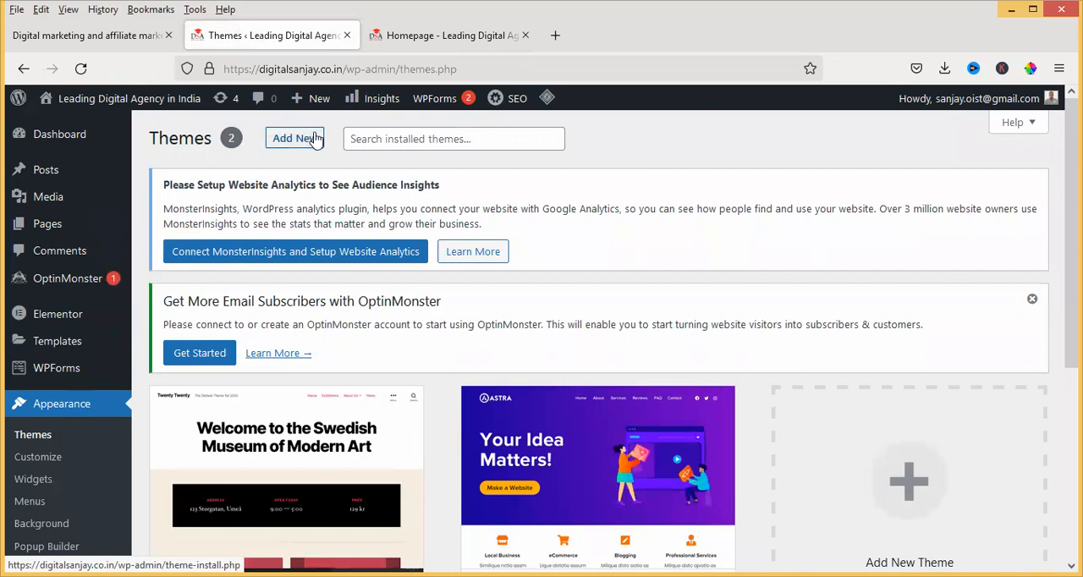
scroll(455, 359, "down", 3)
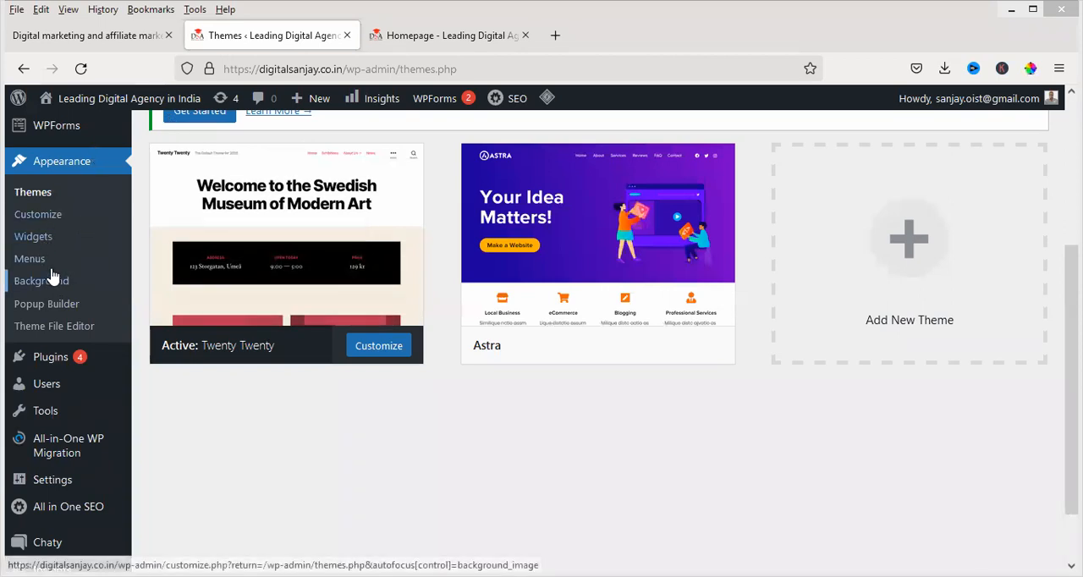
mouse_move(227, 356)
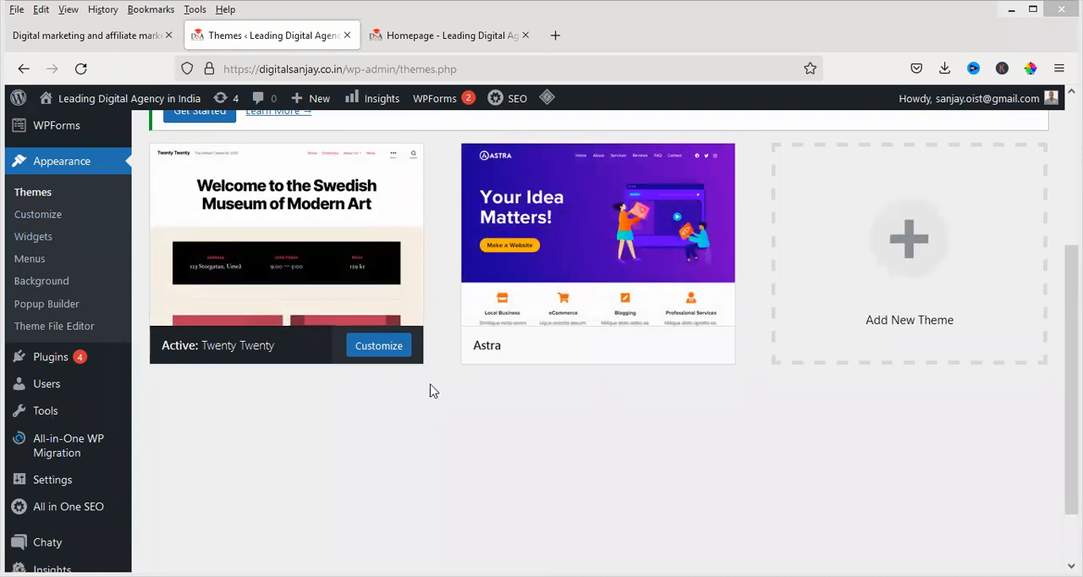
mouse_move(600, 264)
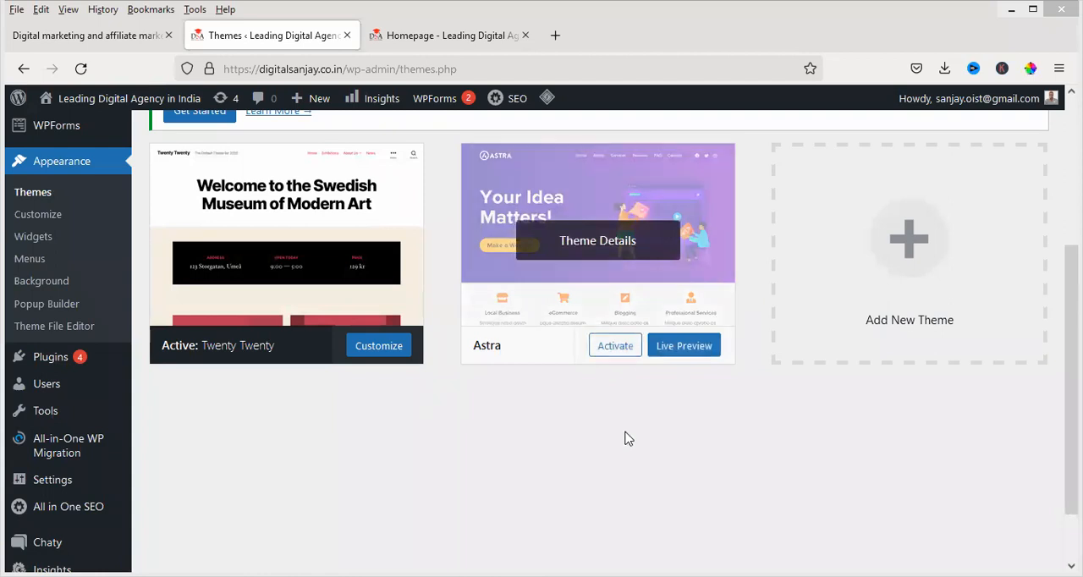
Search the directory of new themes for "astra"
scroll(593, 423, "up", 3)
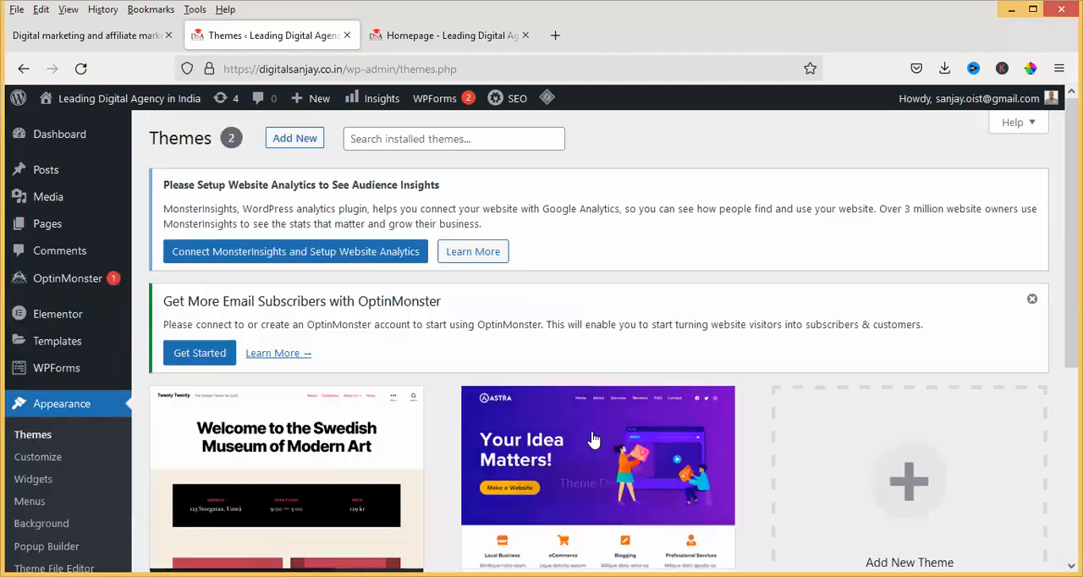
left_click(296, 141)
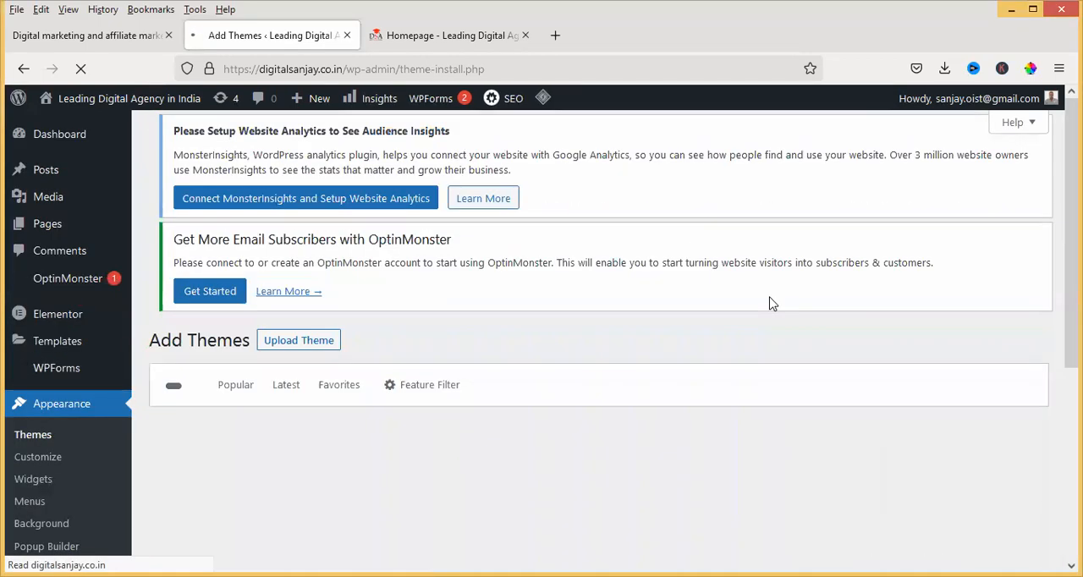
left_click(864, 405)
type("astra")
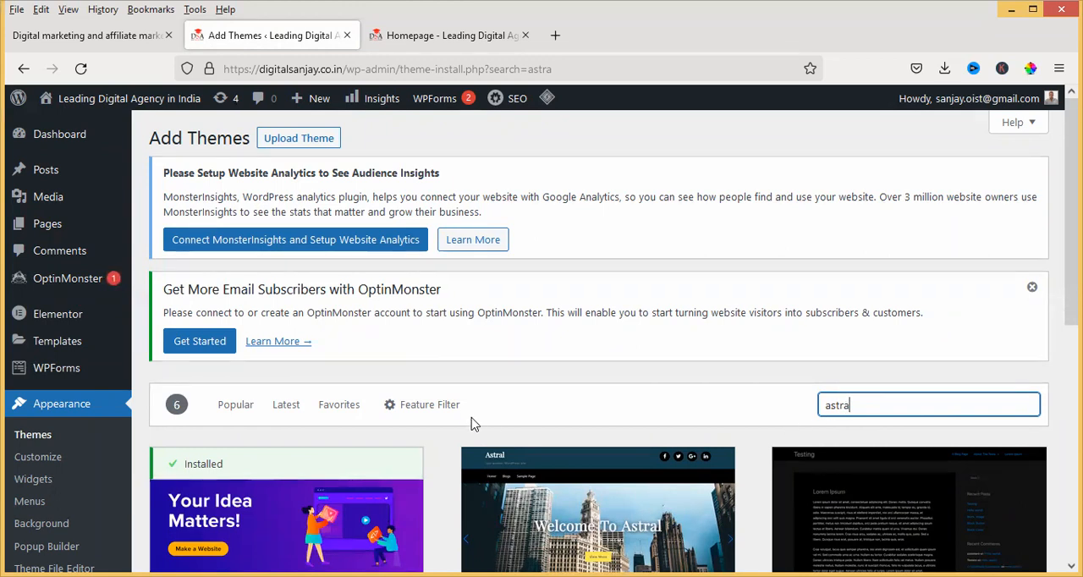
Activate the Astra theme from the search results and check it among the installed themes
scroll(415, 406, "down", 3)
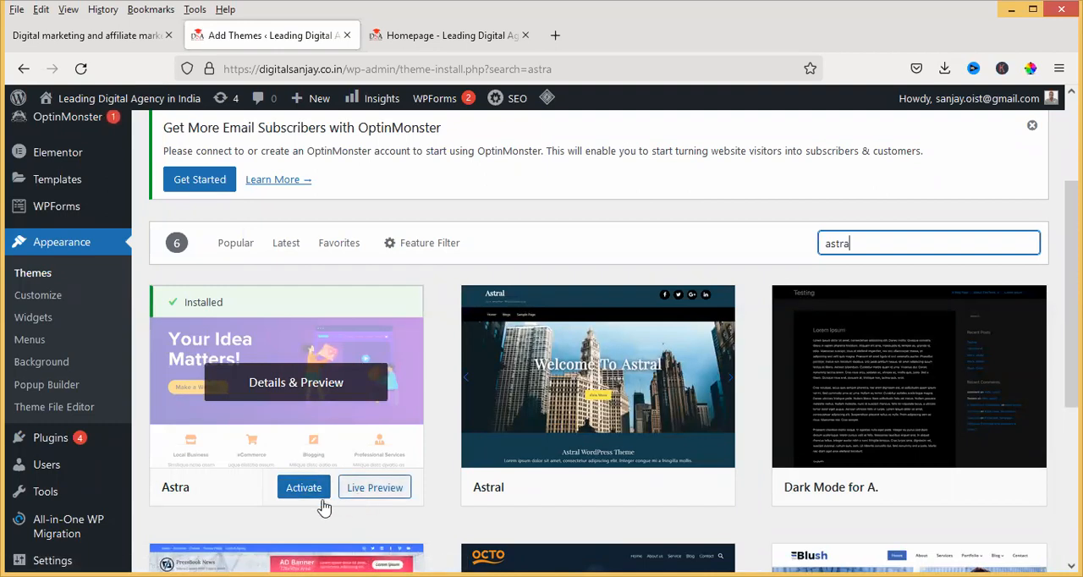
left_click(298, 489)
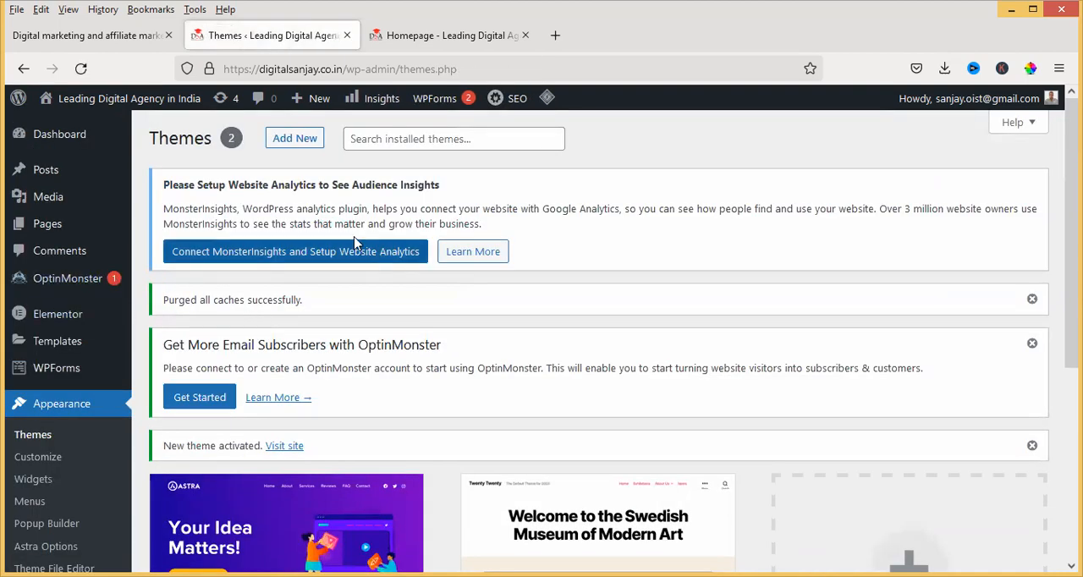
scroll(339, 302, "down", 3)
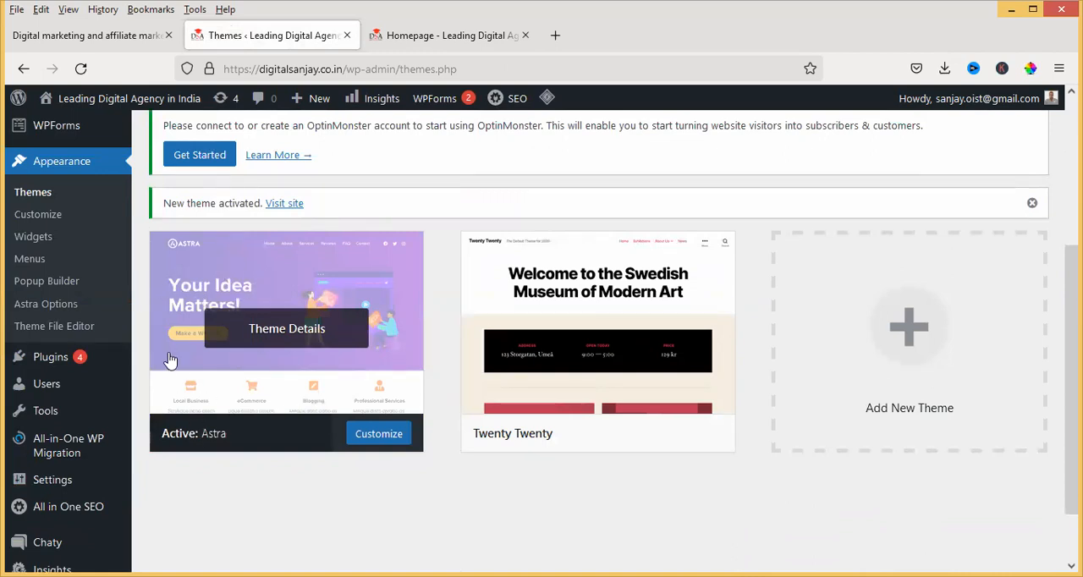
Open Astra in the theme customizer and expand the floating chat button in the homepage preview
left_click(373, 440)
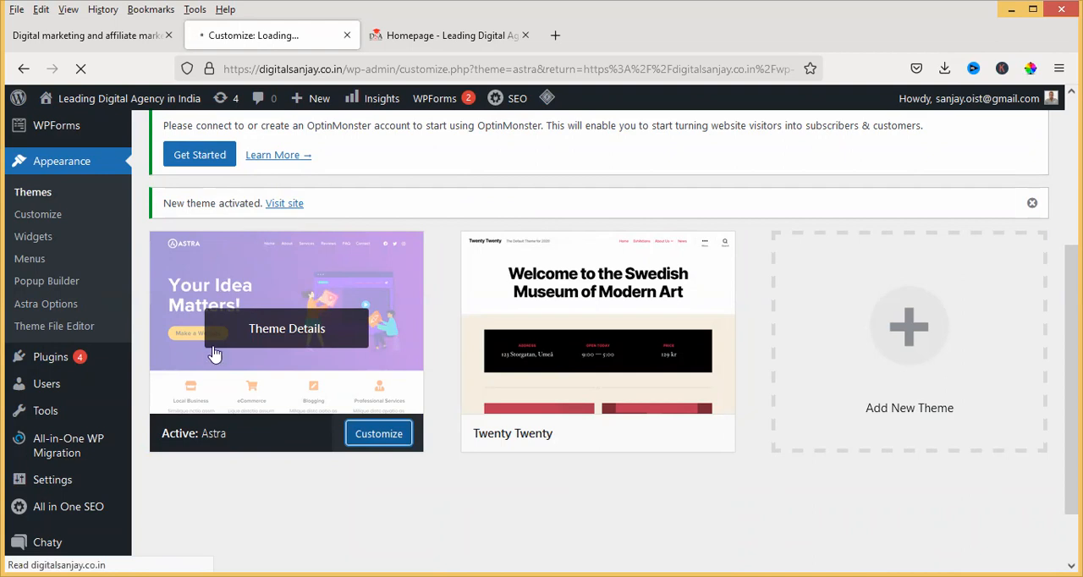
scroll(88, 322, "down", 2)
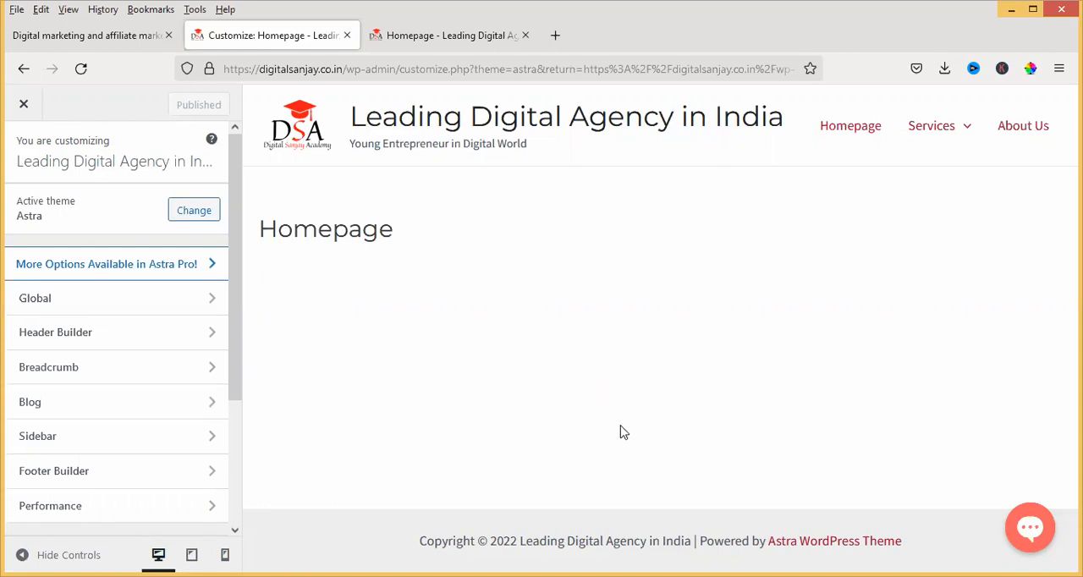
left_click(1025, 530)
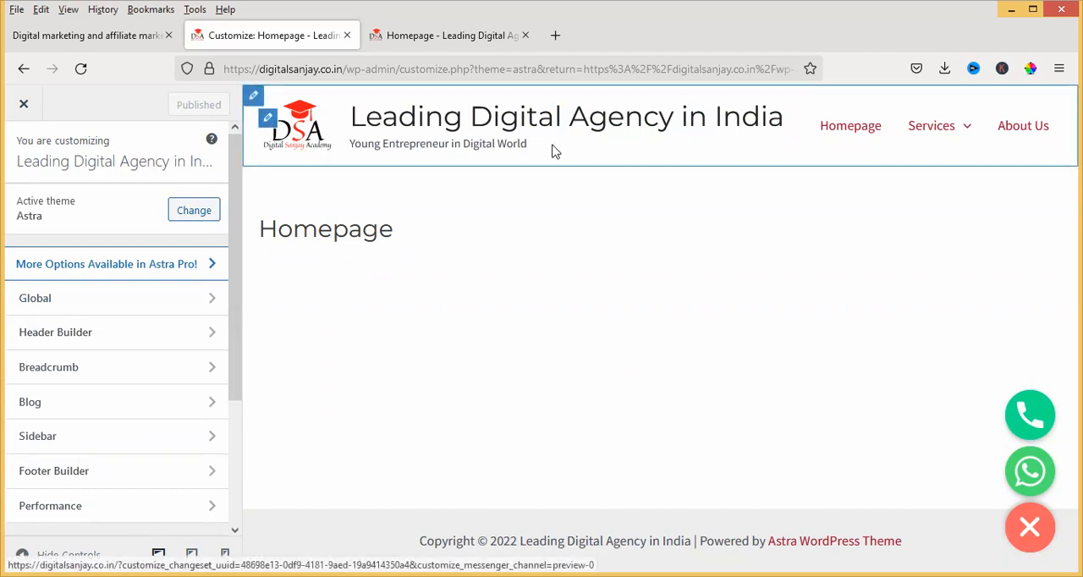
mouse_move(926, 137)
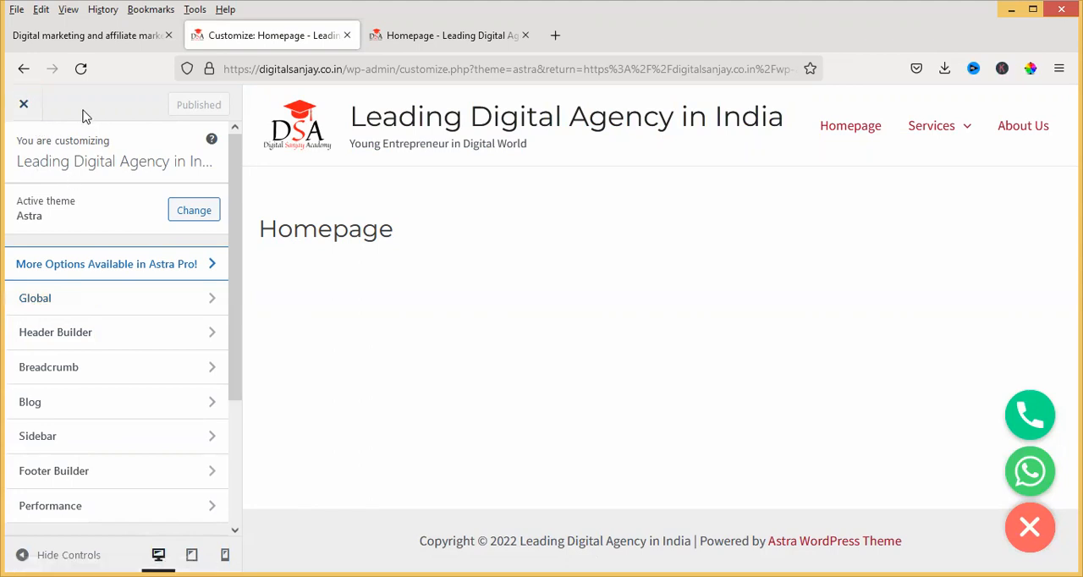
Close the customizer and look through the remaining admin menu entries, including Insights
left_click(24, 105)
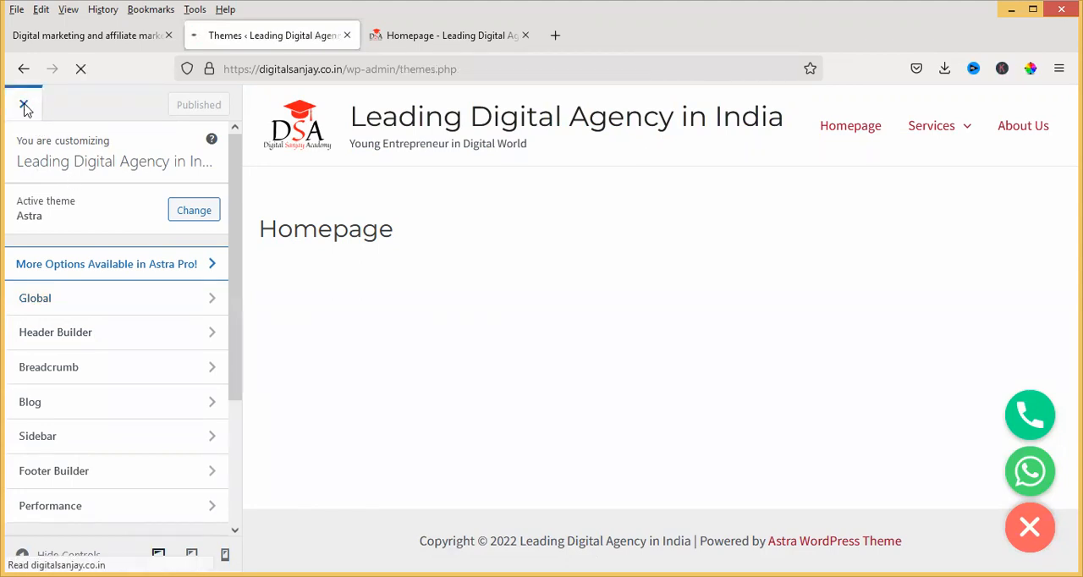
scroll(356, 347, "down", 1)
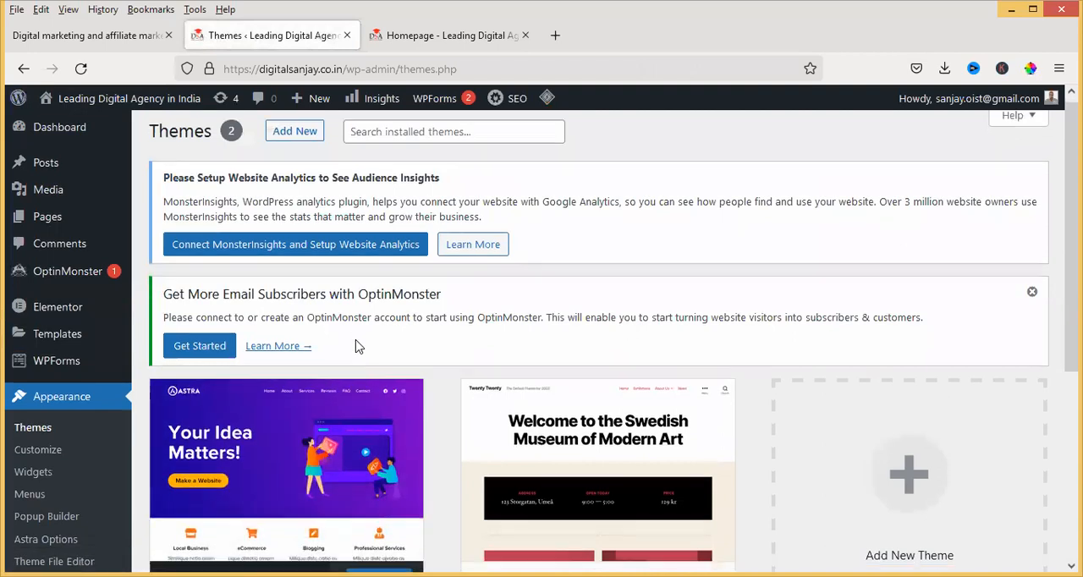
scroll(356, 347, "down", 2)
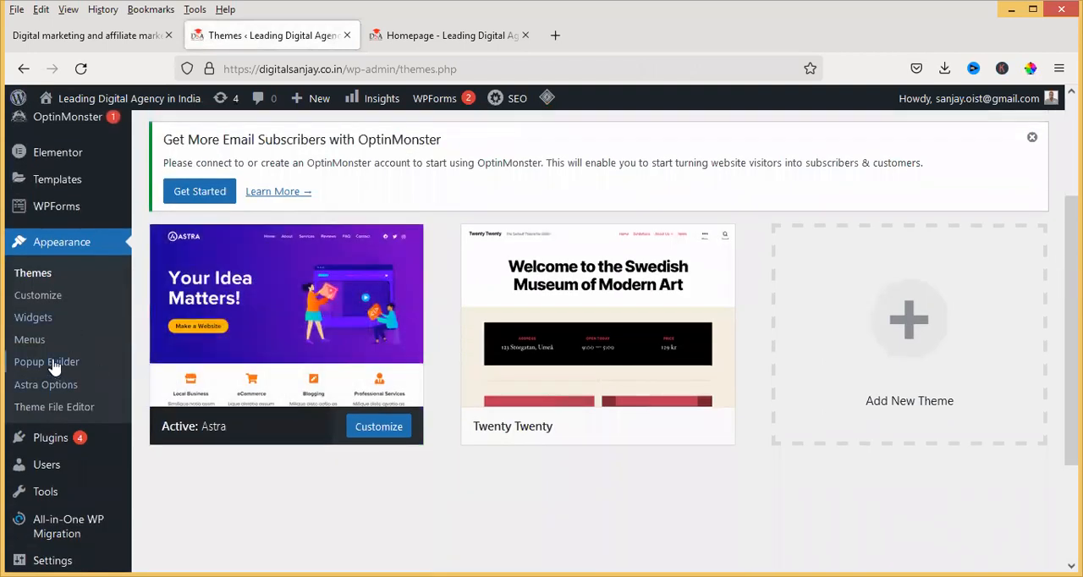
scroll(47, 356, "down", 2)
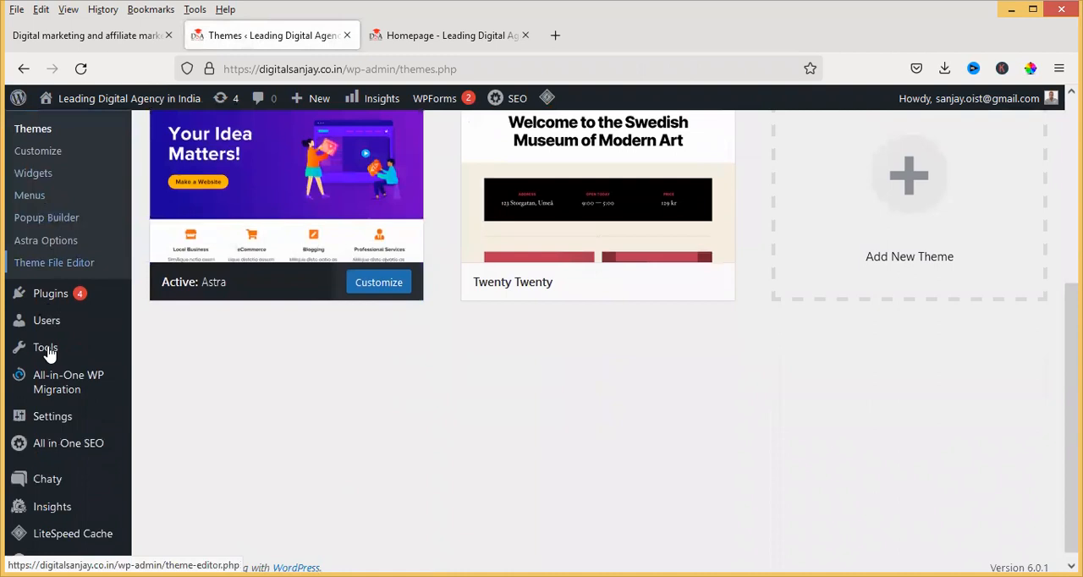
mouse_move(61, 497)
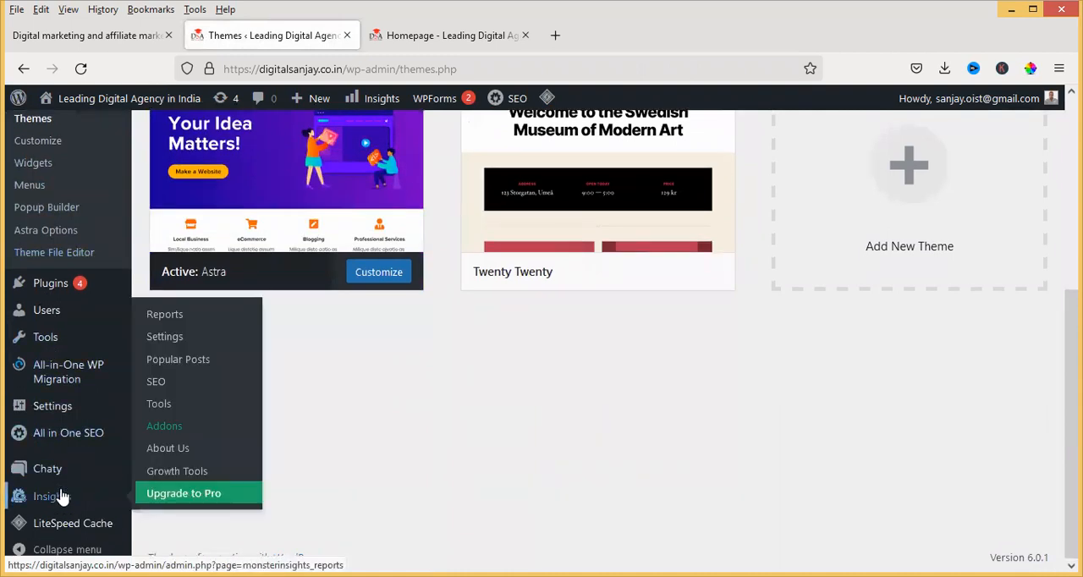
scroll(51, 461, "up", 1)
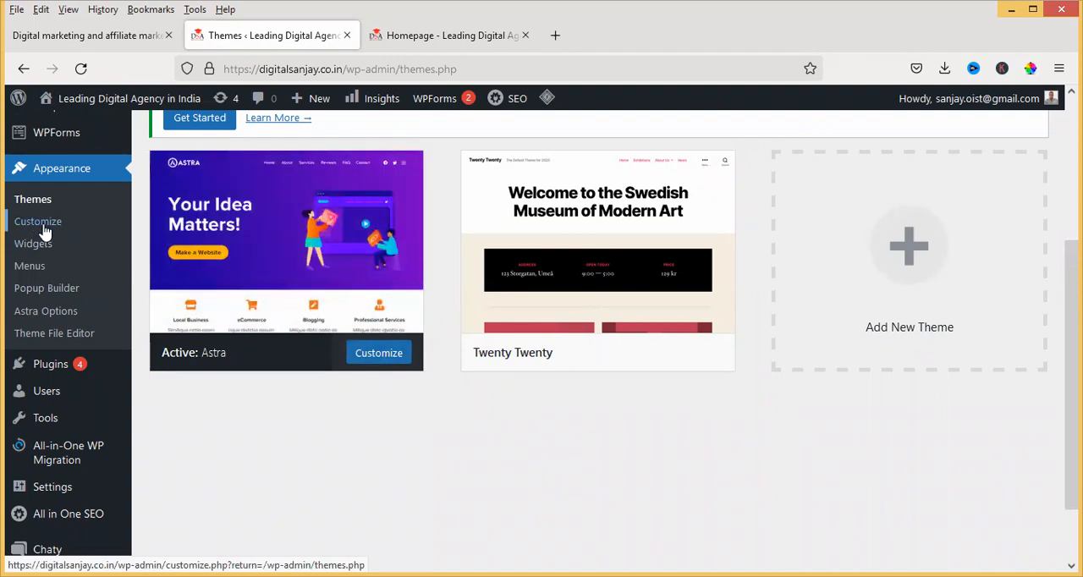
Reopen the theme customizer, expand the preview's chat button and inspect the Services submenu
left_click(106, 228)
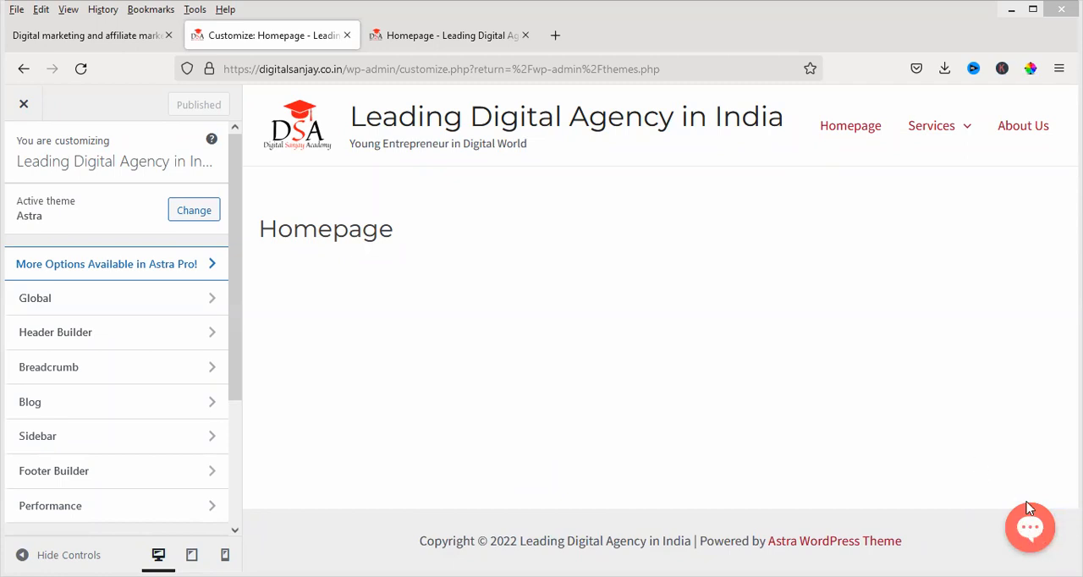
left_click(1030, 527)
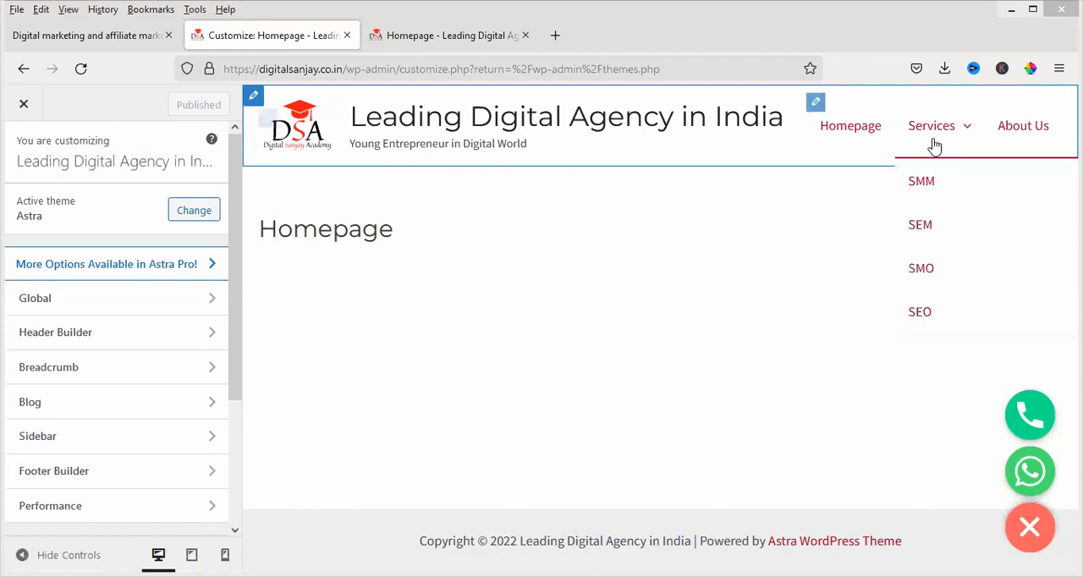
mouse_move(957, 126)
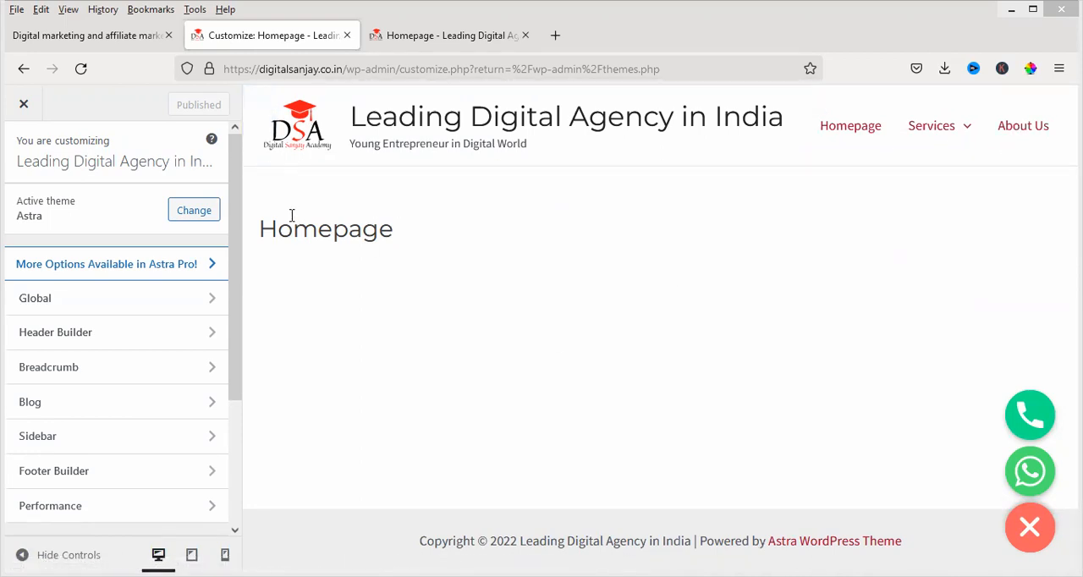
Try the Rubik / Karla preset in the global typography settings, and publish the last listed preset in its place
left_click(203, 302)
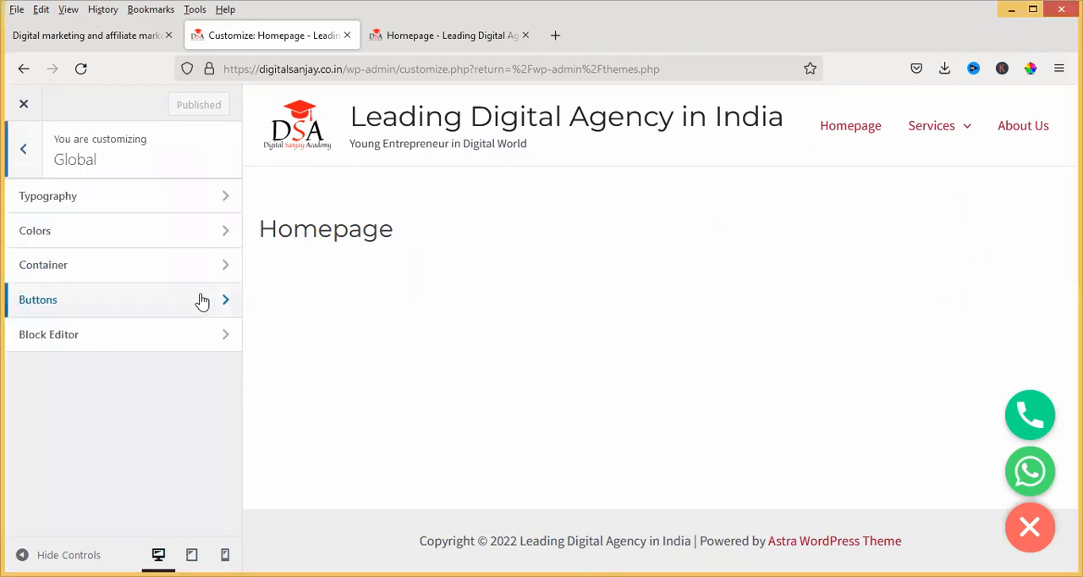
left_click(225, 200)
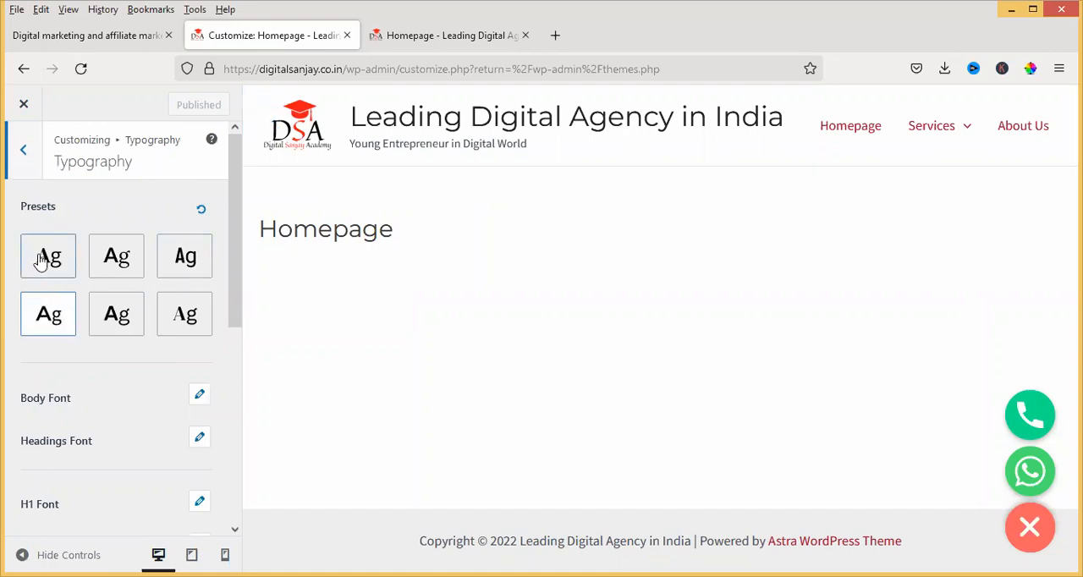
left_click(119, 322)
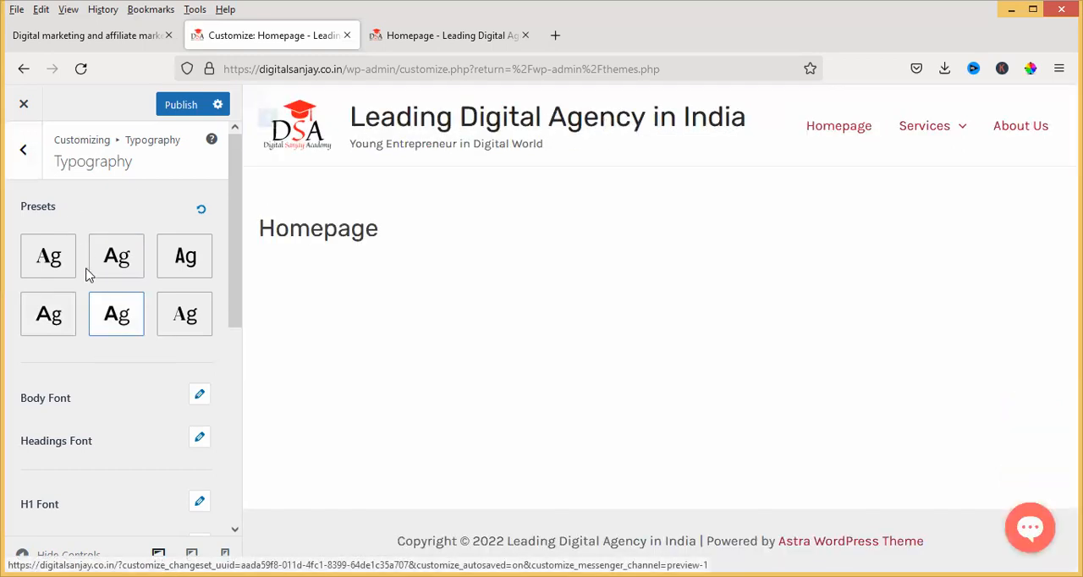
left_click(188, 315)
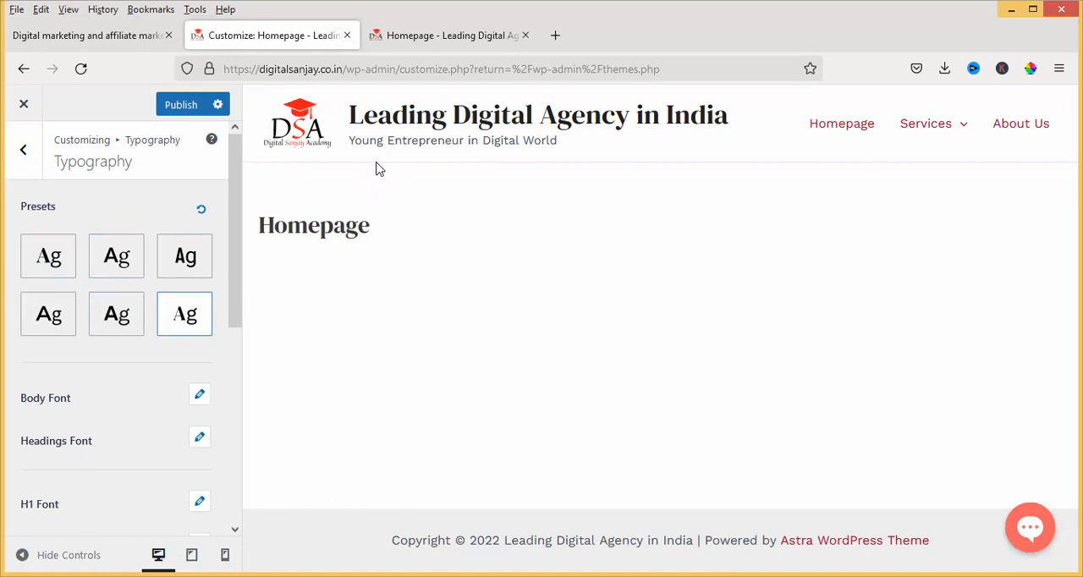
left_click(182, 108)
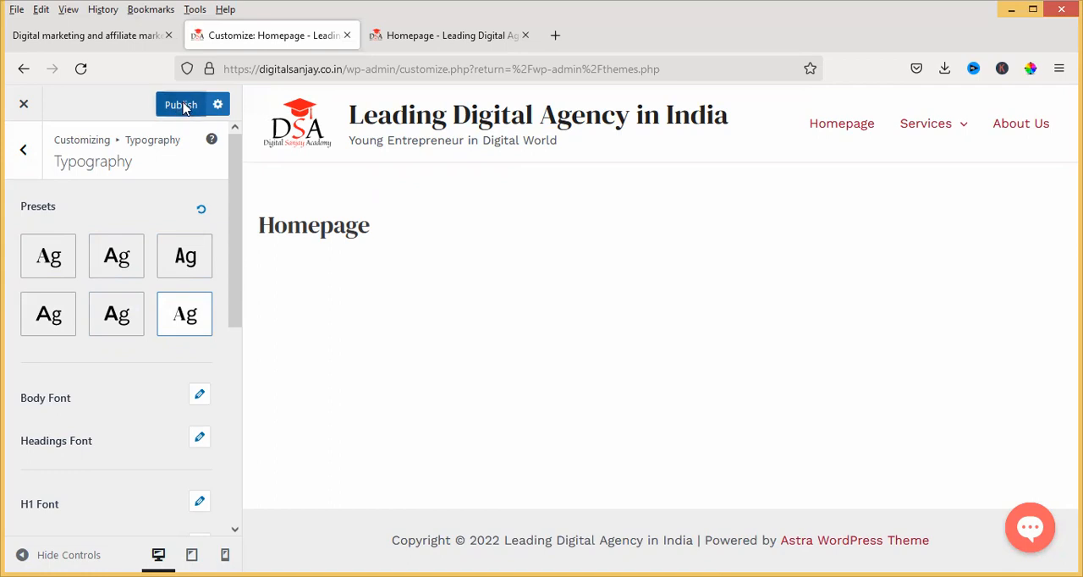
Open the global color settings and expand the Theme Color picker with its detailed hex input
left_click(24, 150)
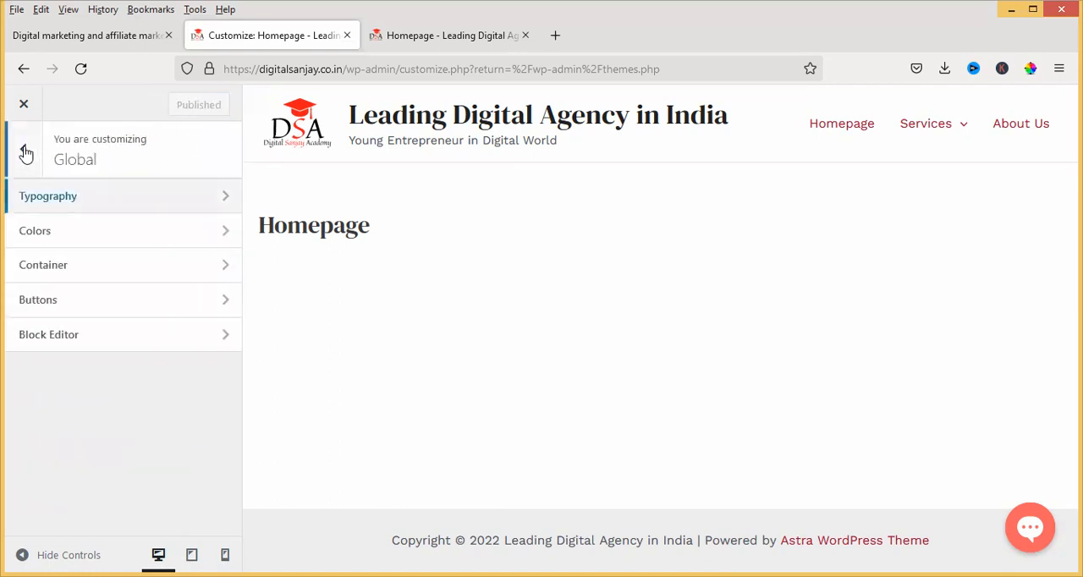
left_click(75, 231)
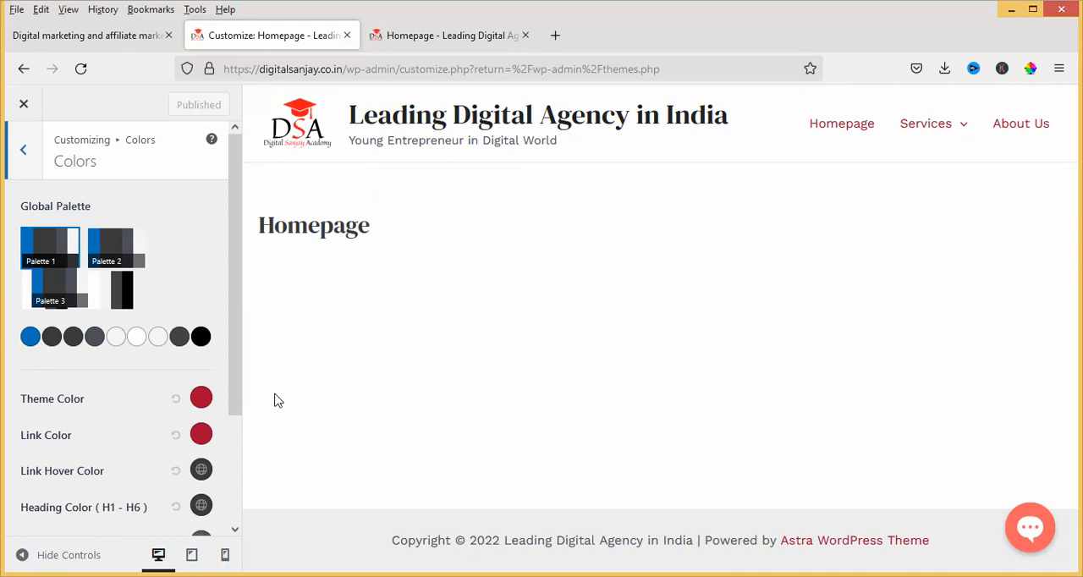
left_click(201, 401)
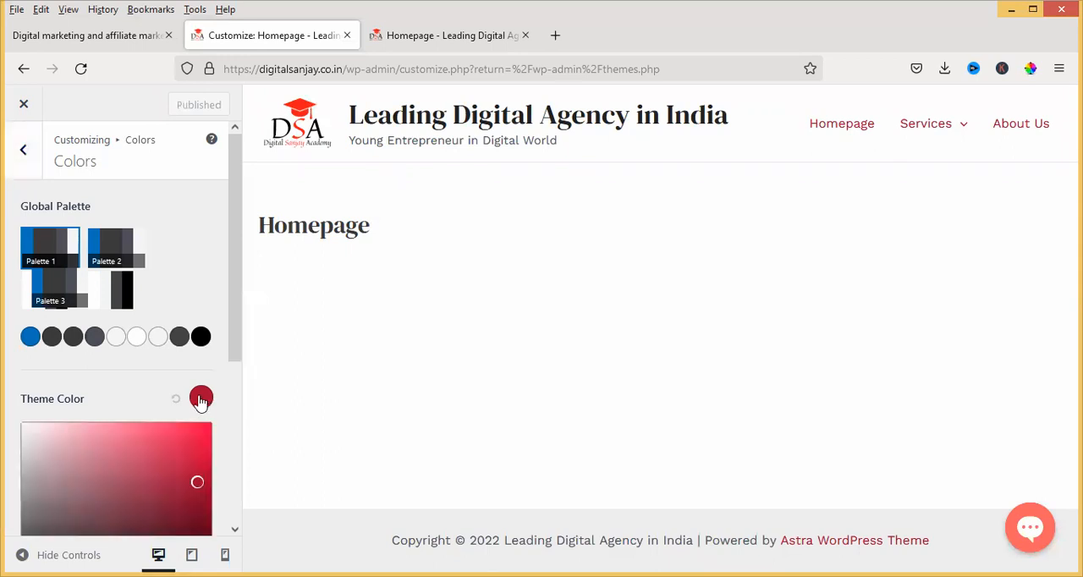
scroll(188, 447, "down", 2)
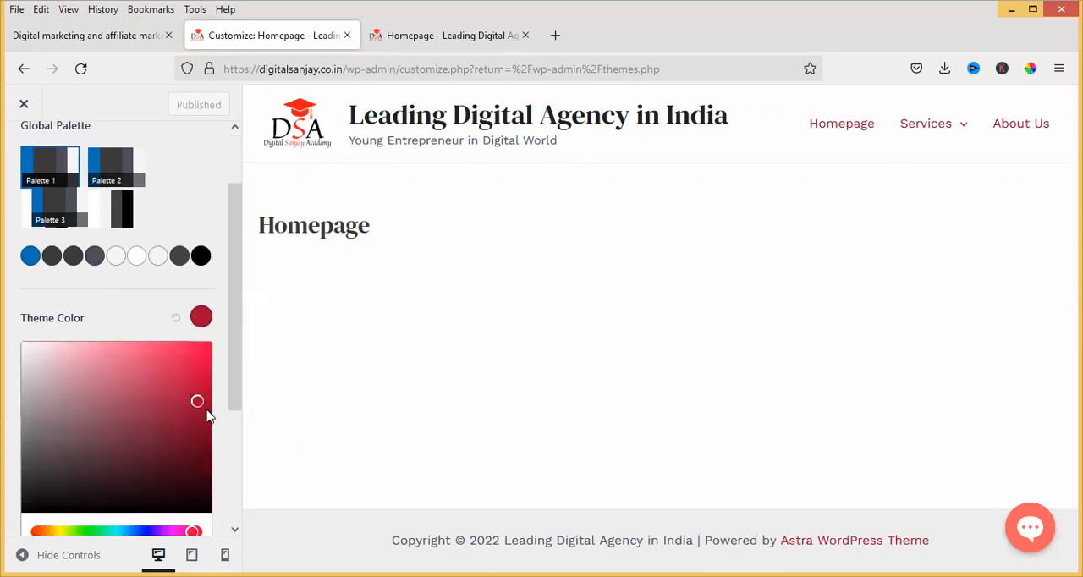
scroll(197, 389, "down", 4)
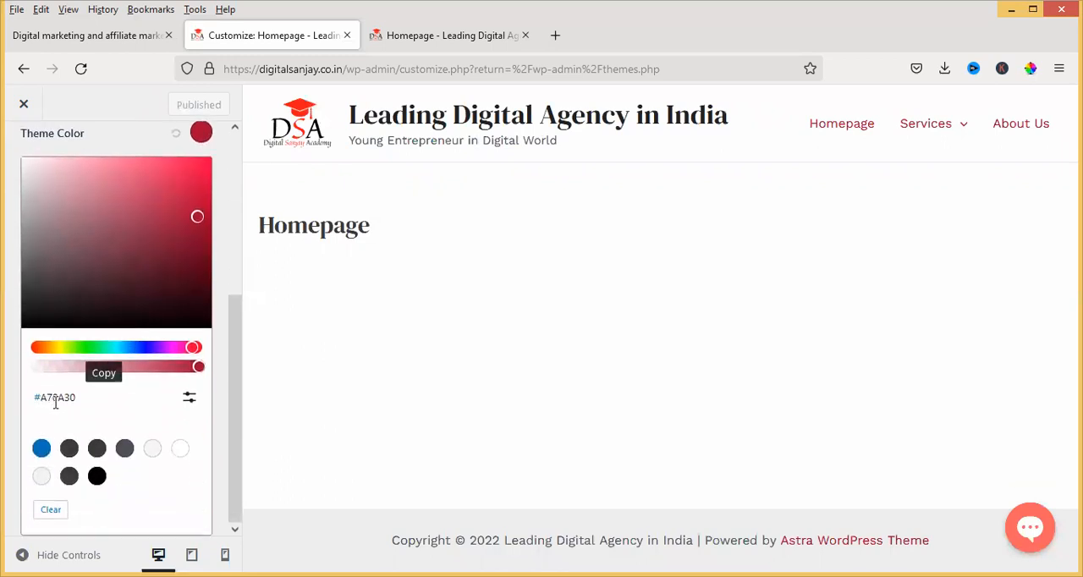
left_click(188, 399)
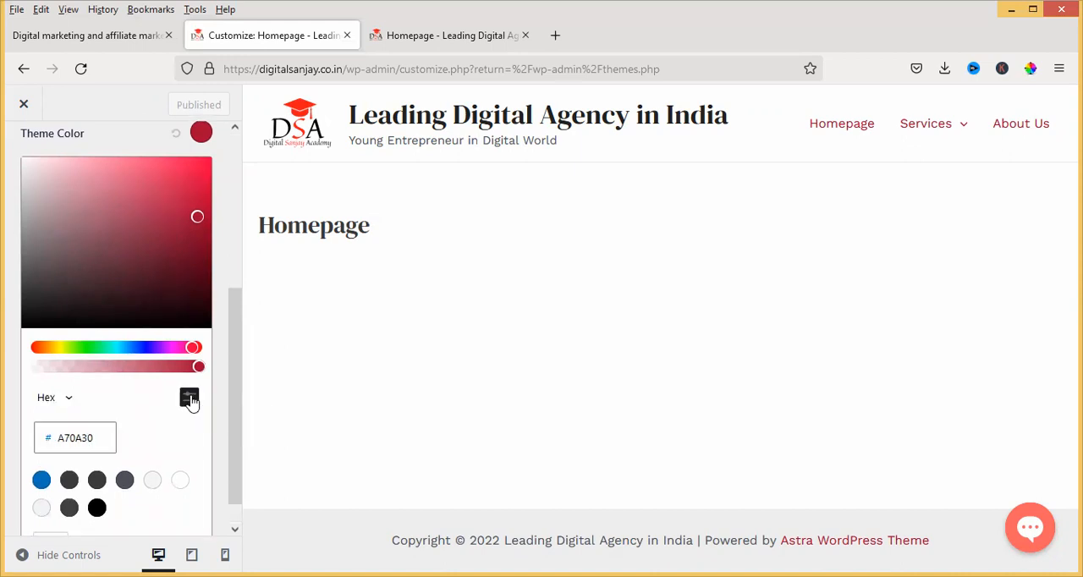
left_click(102, 438)
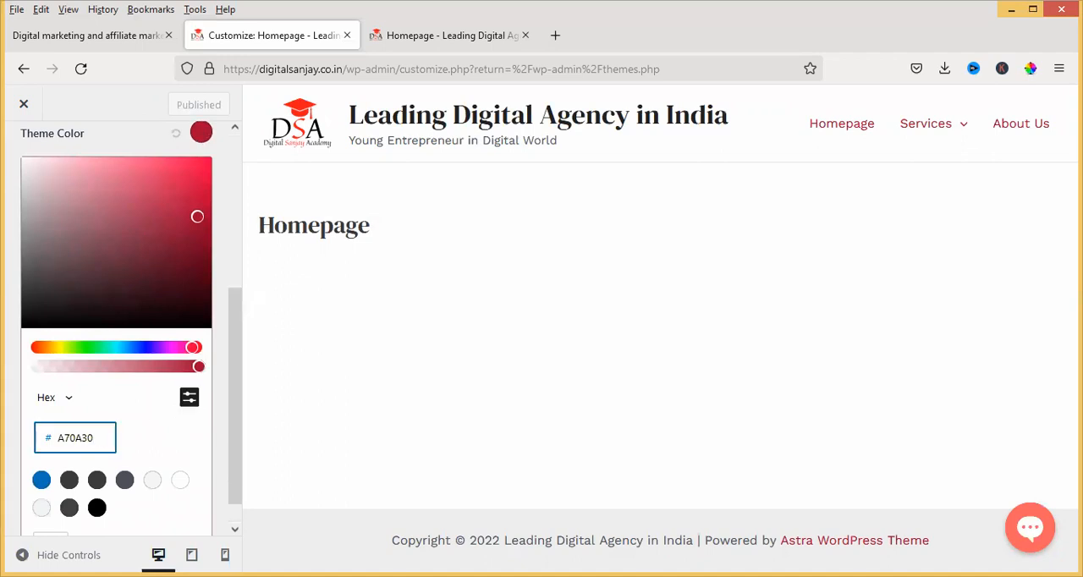
key("BackSpace")
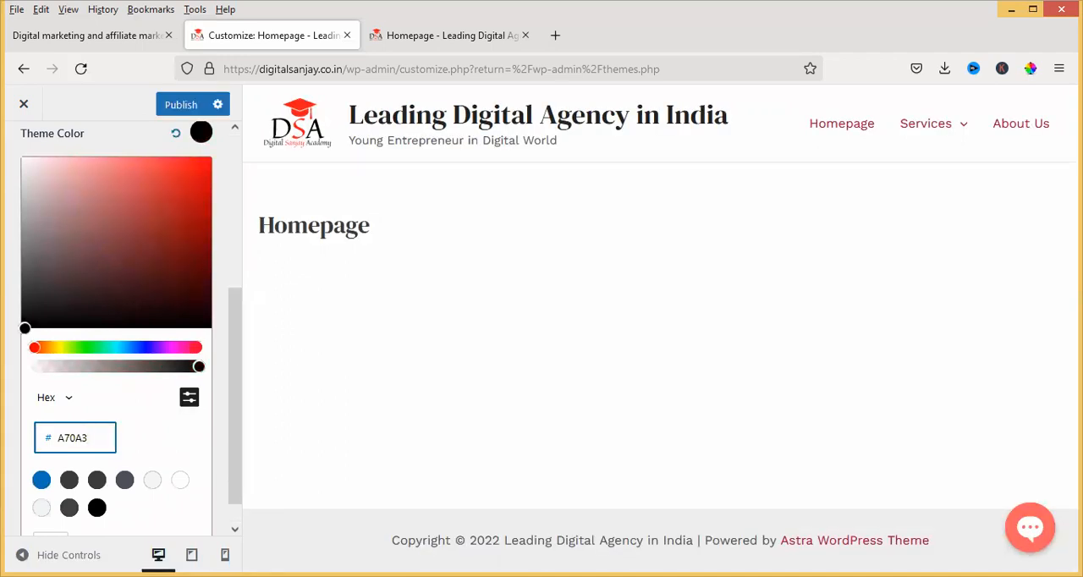
type("0")
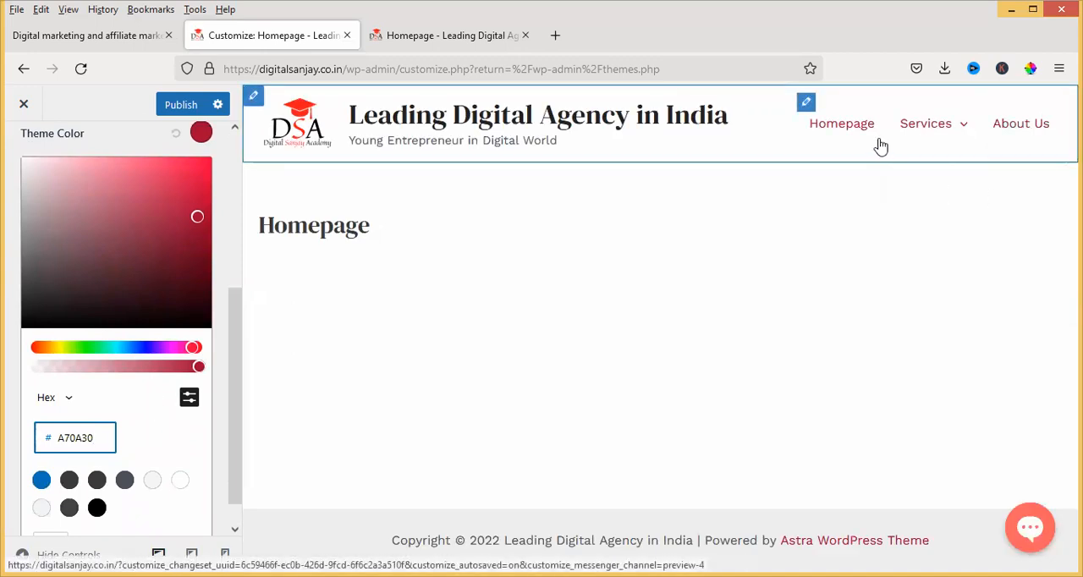
Open a new browser tab and try to use the color picker extension on it
left_click(556, 35)
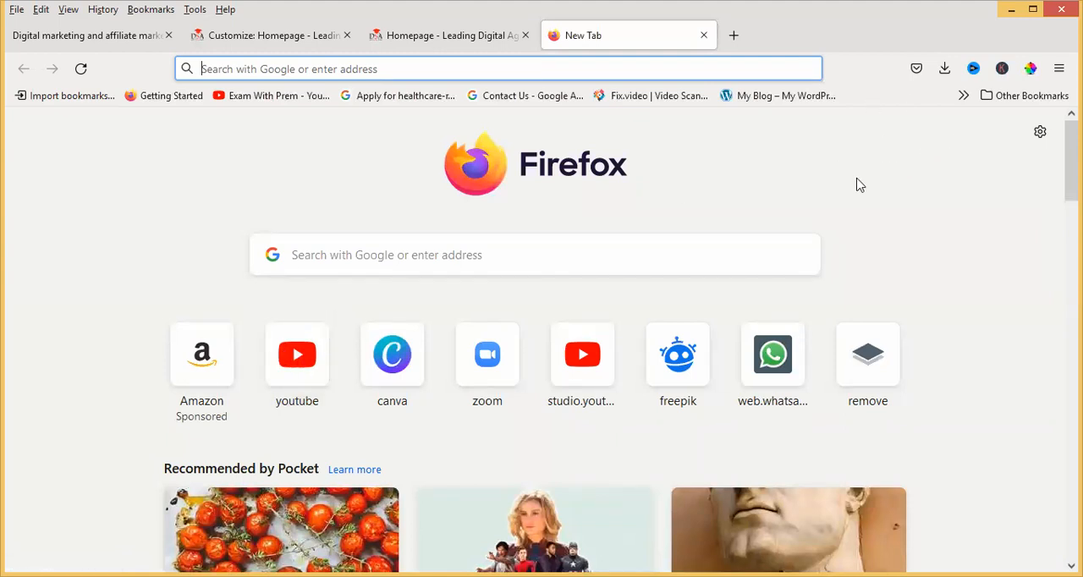
left_click(1032, 69)
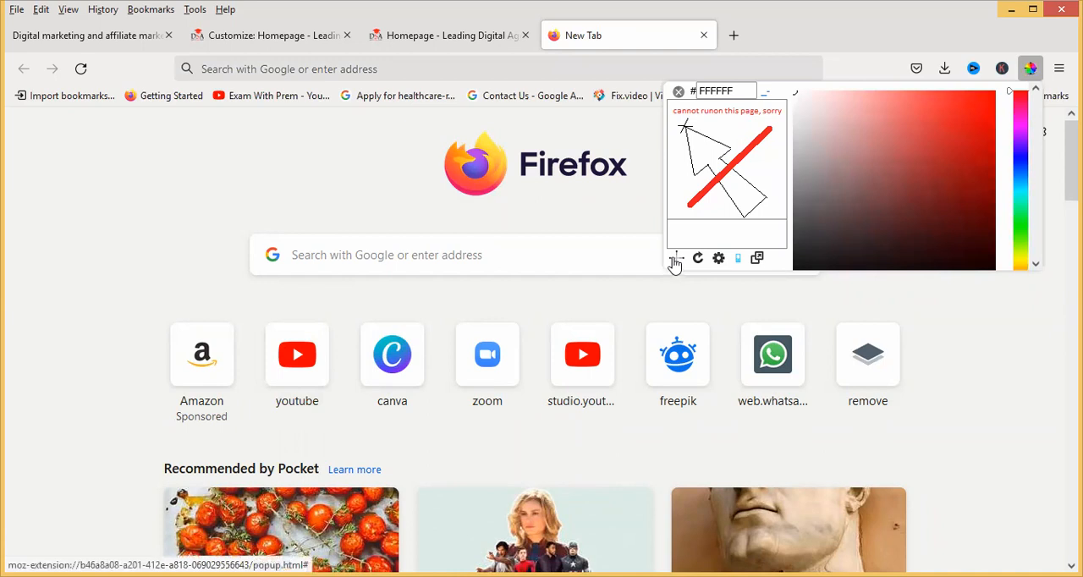
left_click(584, 196)
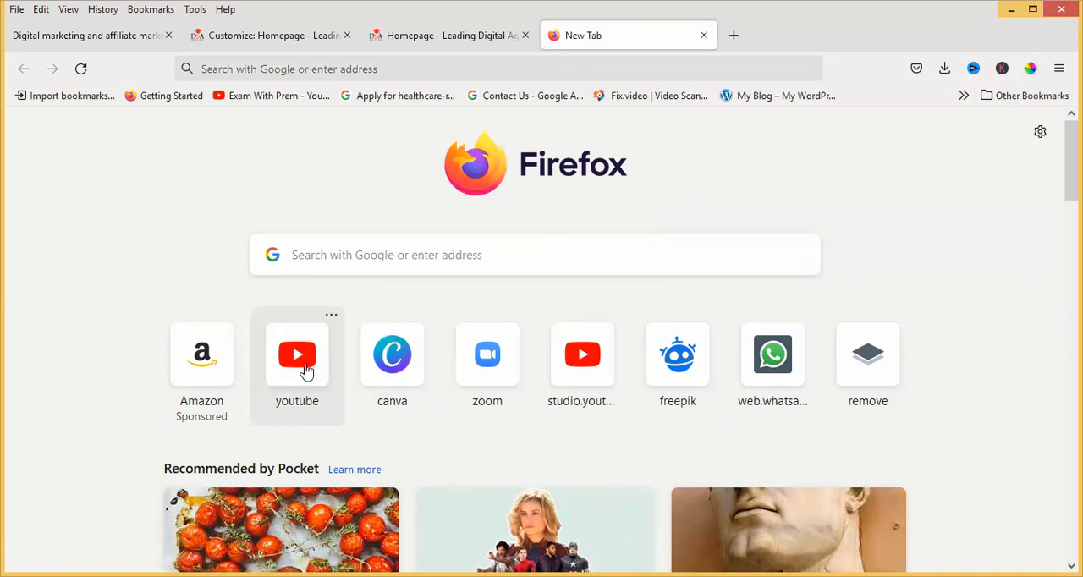
left_click(1030, 67)
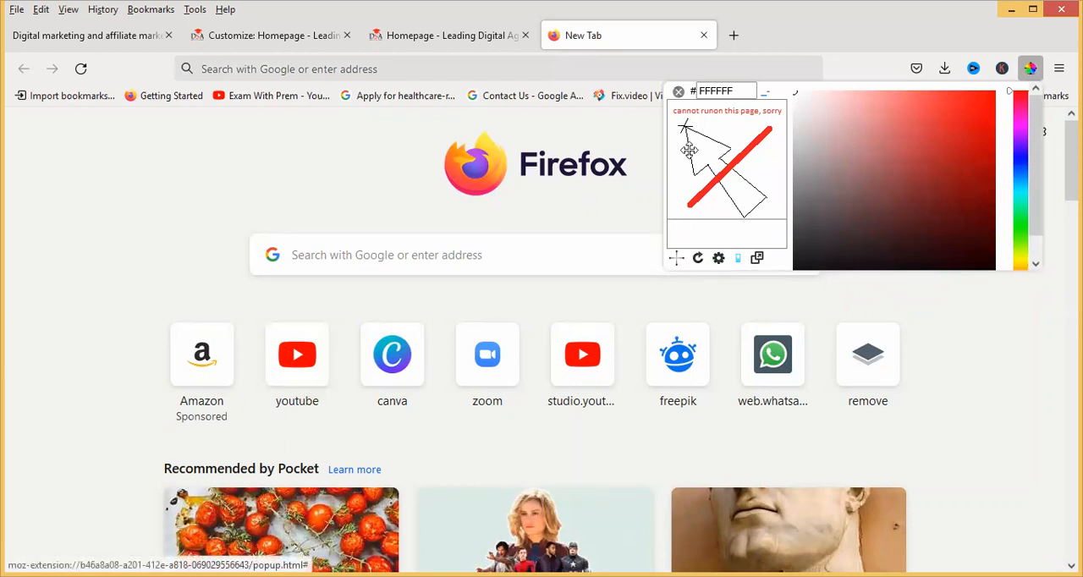
double_click(712, 92)
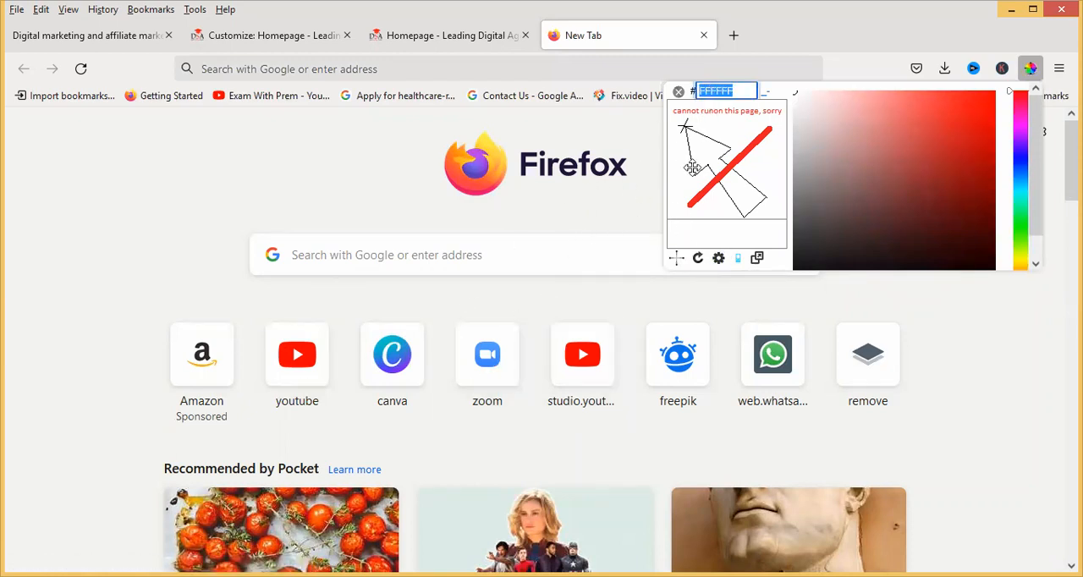
left_click(679, 93)
Search Google for "youtube logo color code" in the new browser tab
left_click(341, 258)
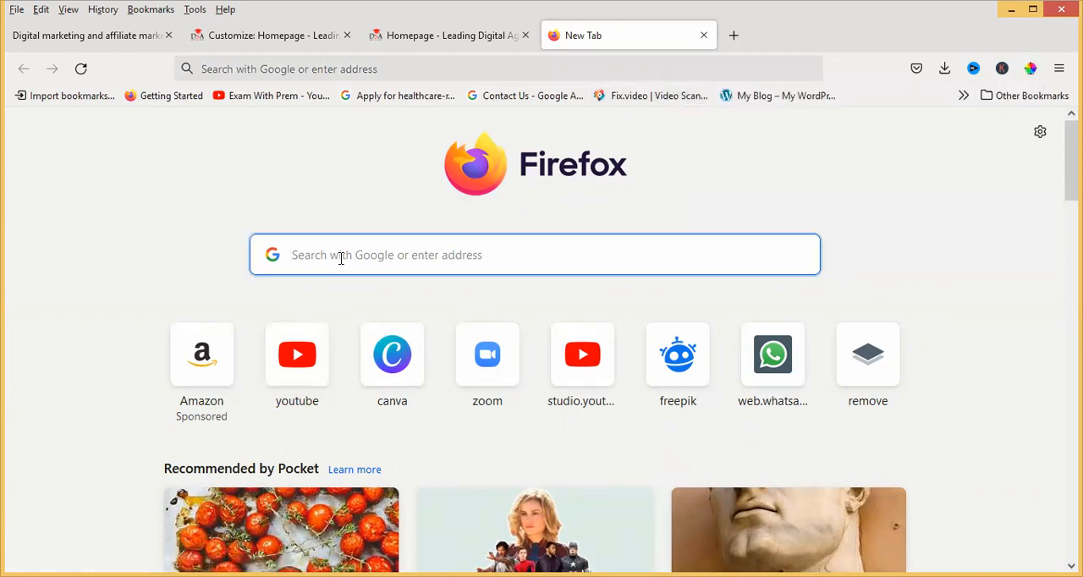
type("yout")
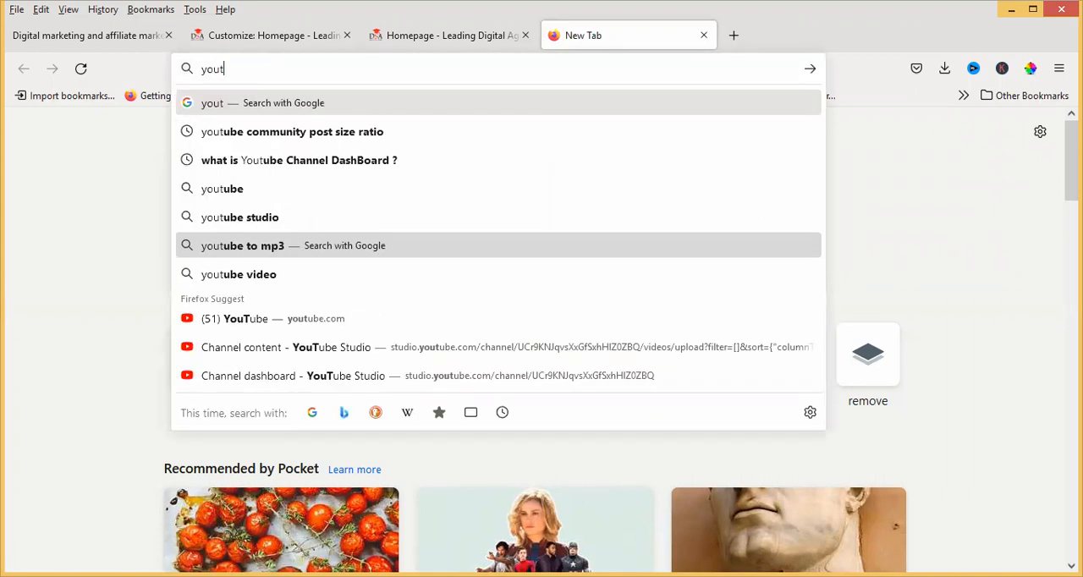
type("ube l")
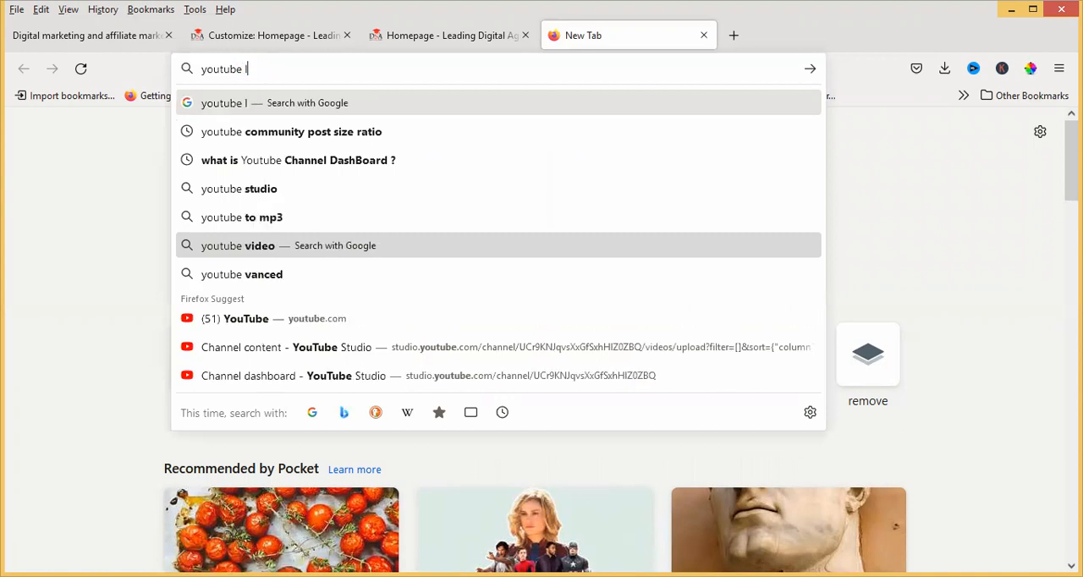
type("ogo")
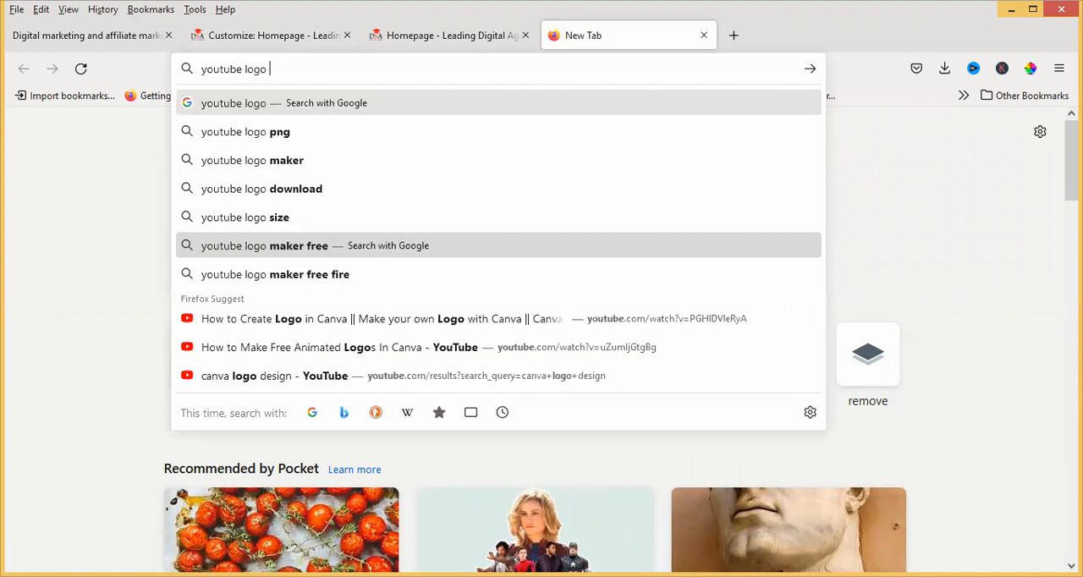
type("color cod")
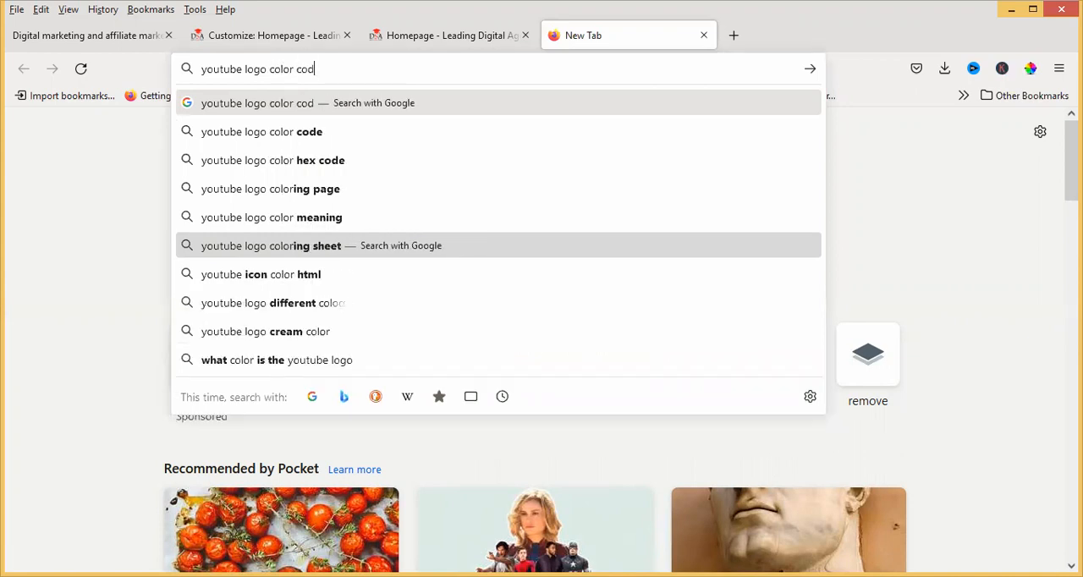
type("e")
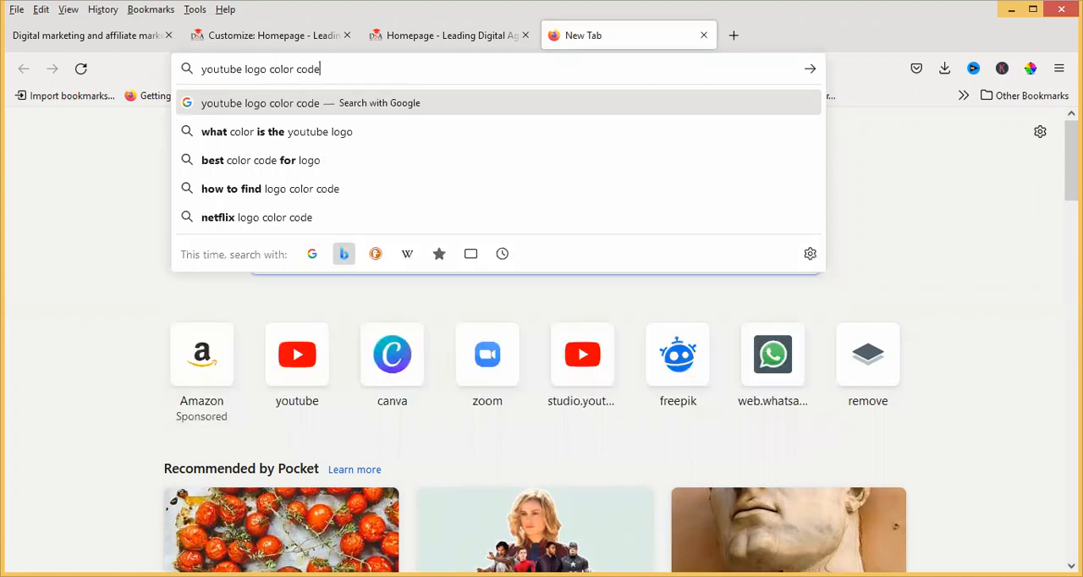
left_click(306, 102)
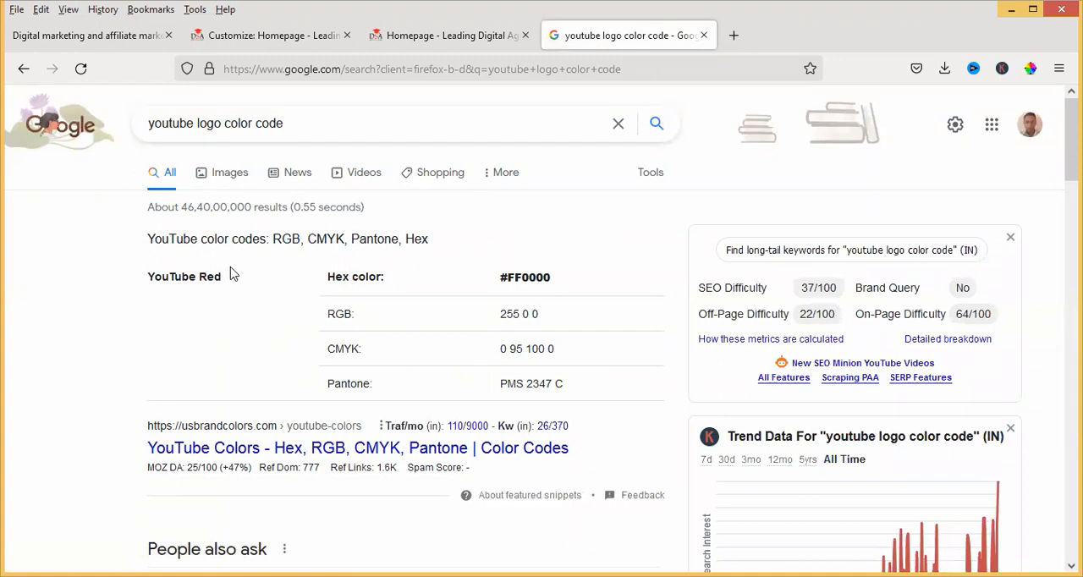
Copy the YouTube Red hex code FF0000, without the hash sign, from the search result
left_click_drag(508, 279, 554, 286)
right_click(529, 278)
left_click(567, 292)
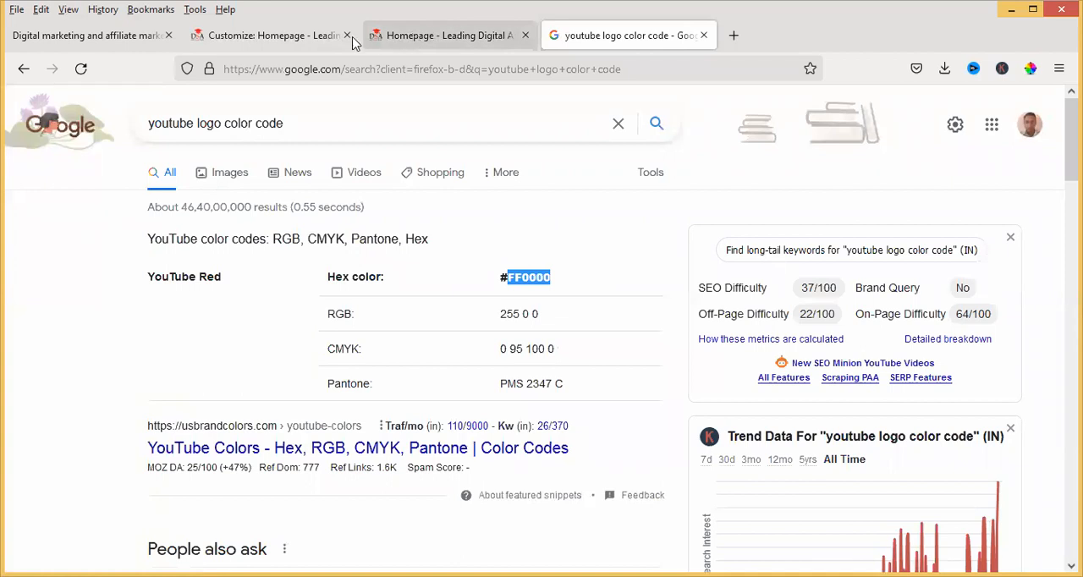
Return to the theme customizer, set the Theme Color to the copied hex code FF0000 and publish the change
left_click(309, 43)
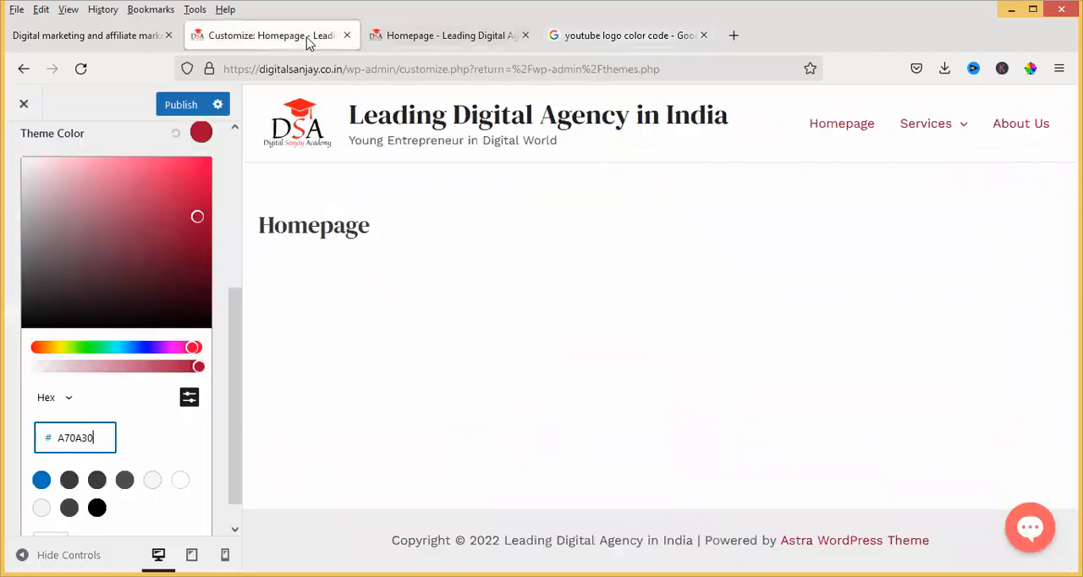
left_click_drag(69, 436, 66, 437)
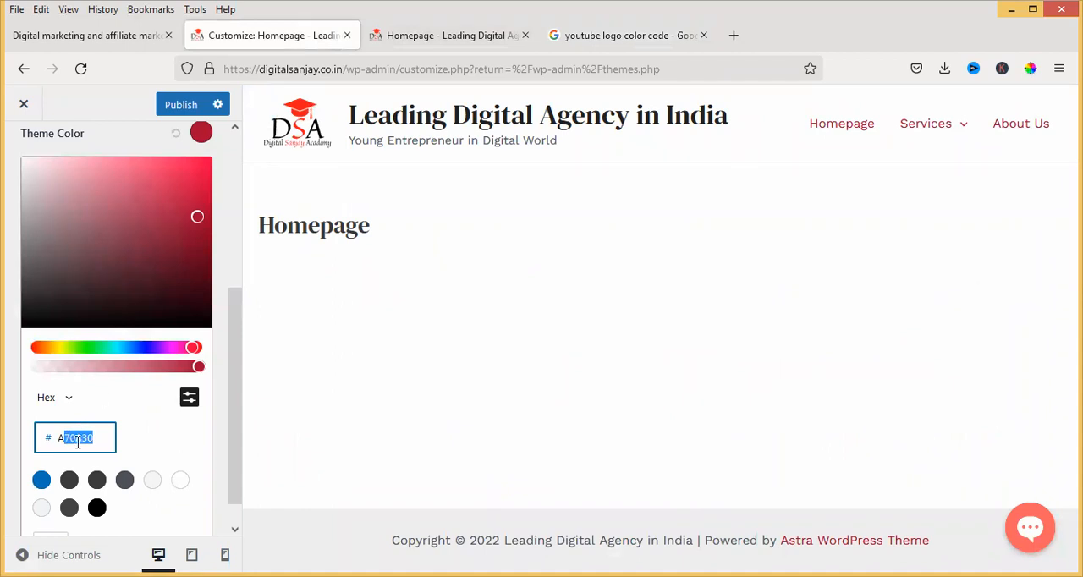
left_click(95, 438)
key("BackSpace")
key("BackSpace")
key("BackSpace")
key("BackSpace")
key("BackSpace")
key("BackSpace")
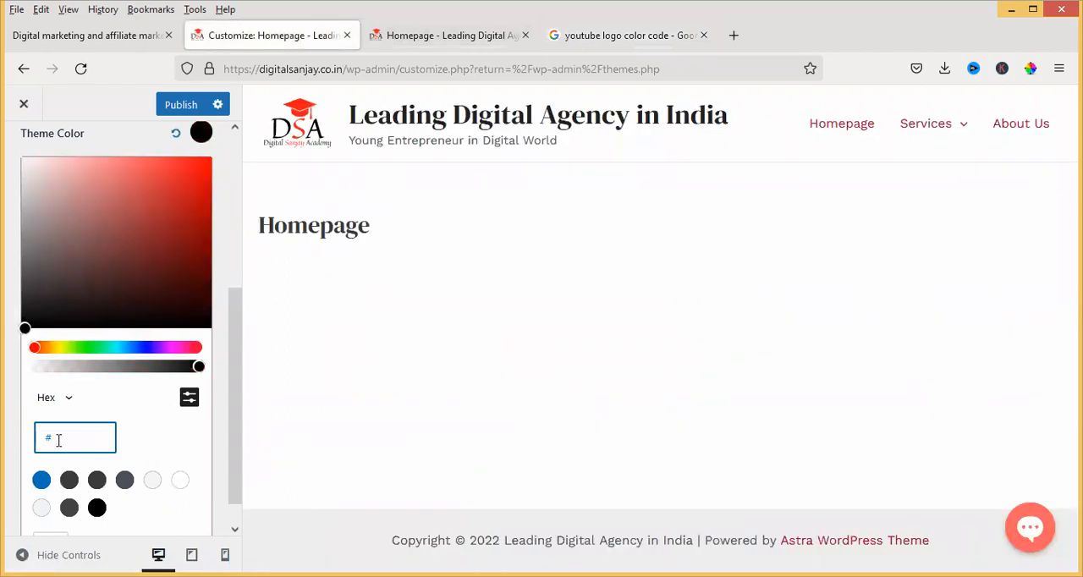
key("ctrl+v")
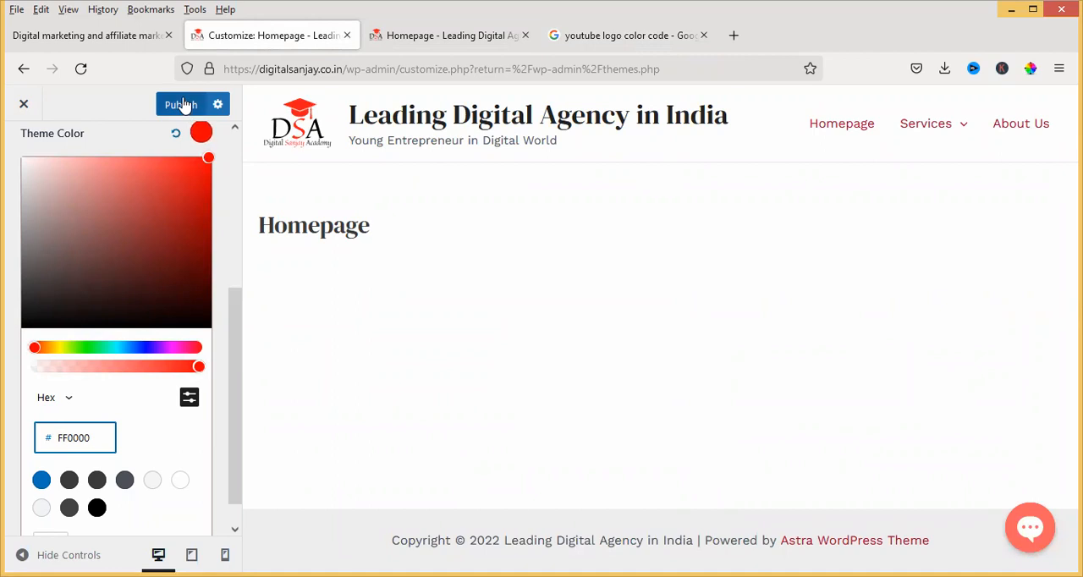
left_click(182, 104)
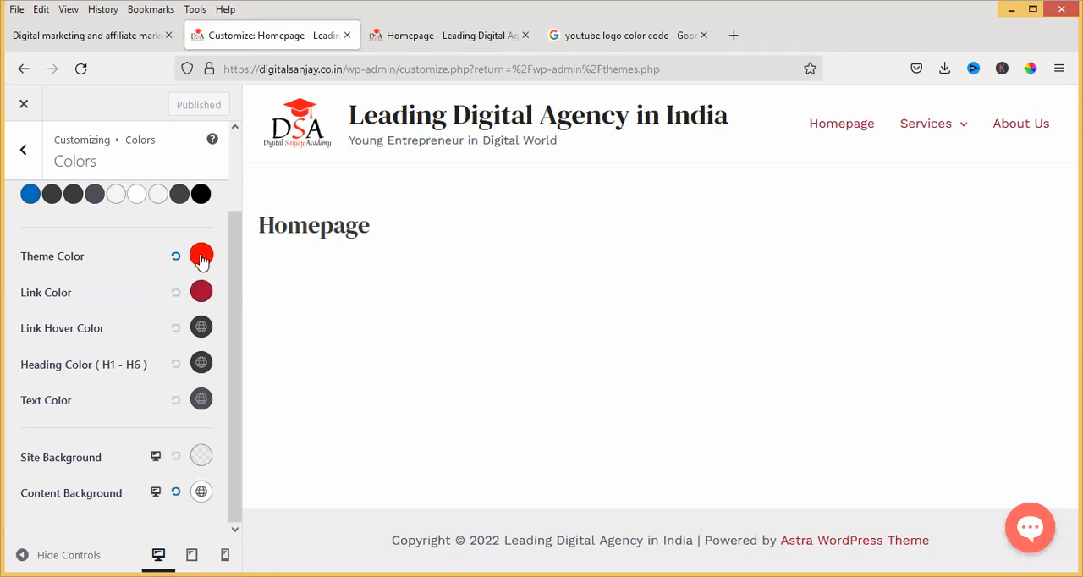
Set the Link Color to hex FF0000 using the detailed hex input
left_click(202, 293)
scroll(93, 429, "down", 3)
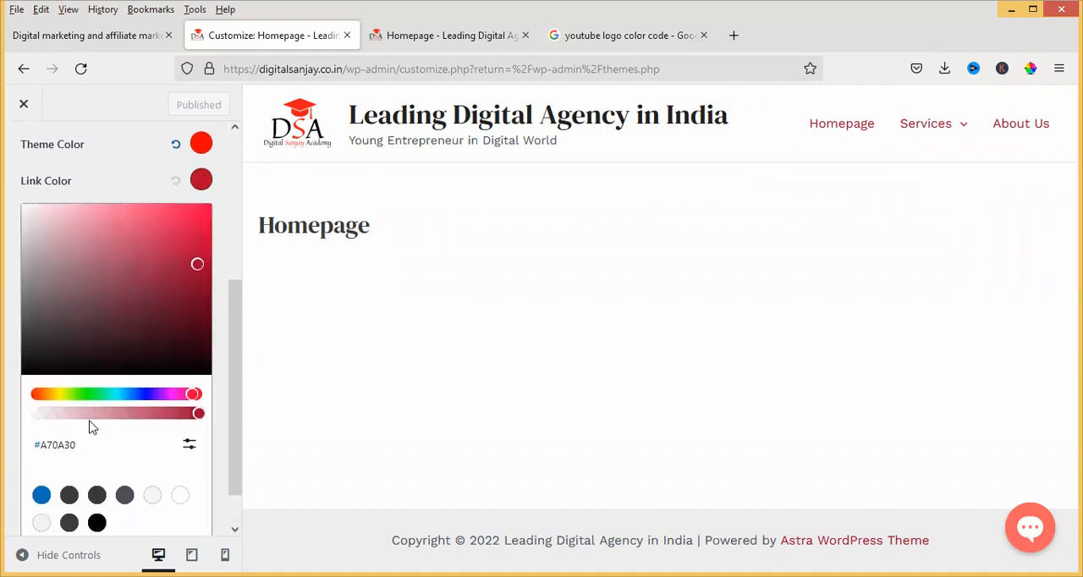
scroll(106, 430, "down", 1)
left_click(190, 401)
left_click_drag(105, 437, 61, 439)
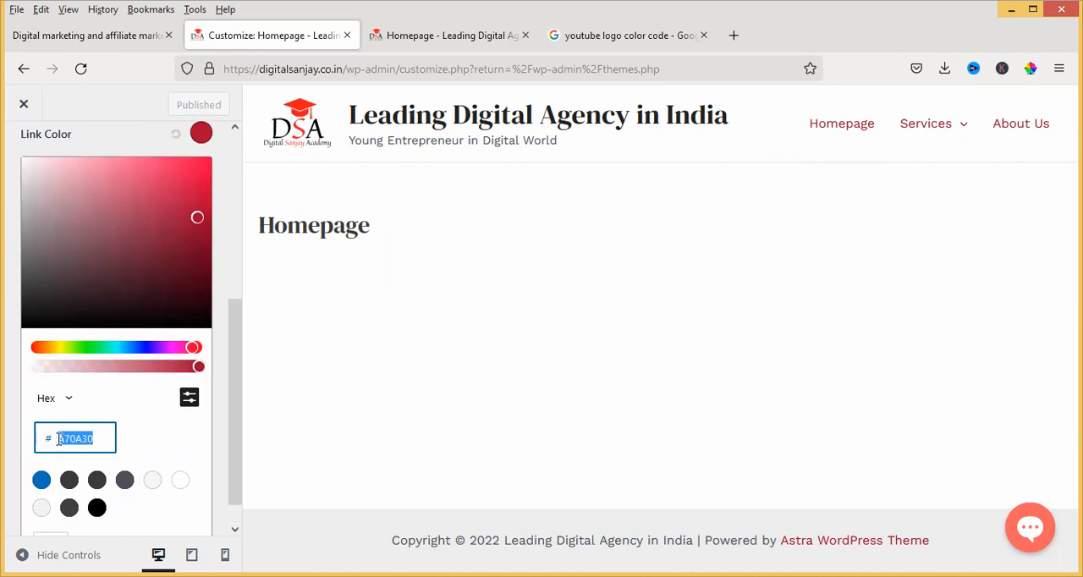
type("FF0000")
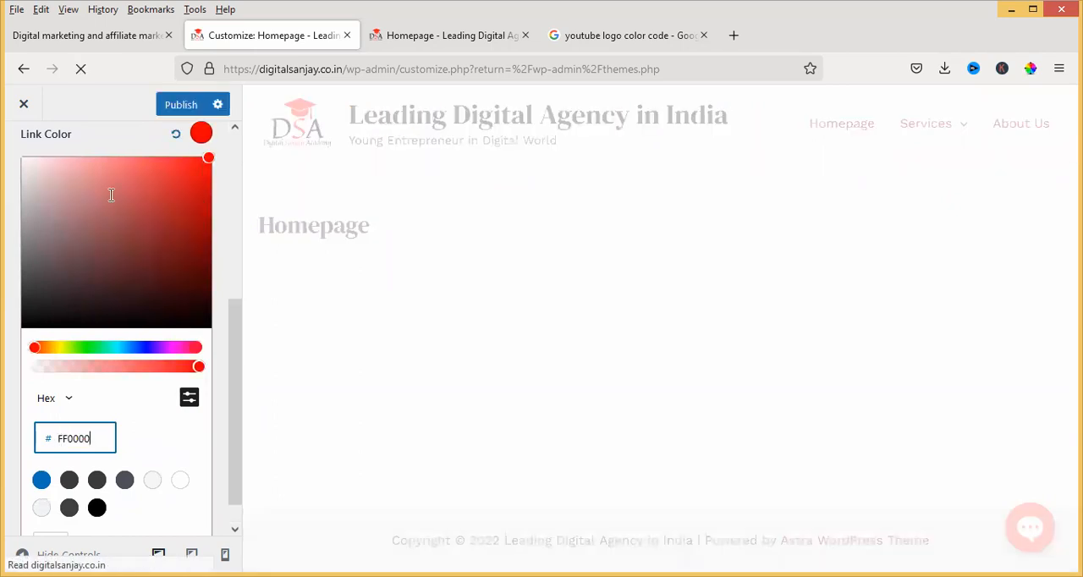
Publish the link color change and return to the theme's Global settings
left_click(182, 105)
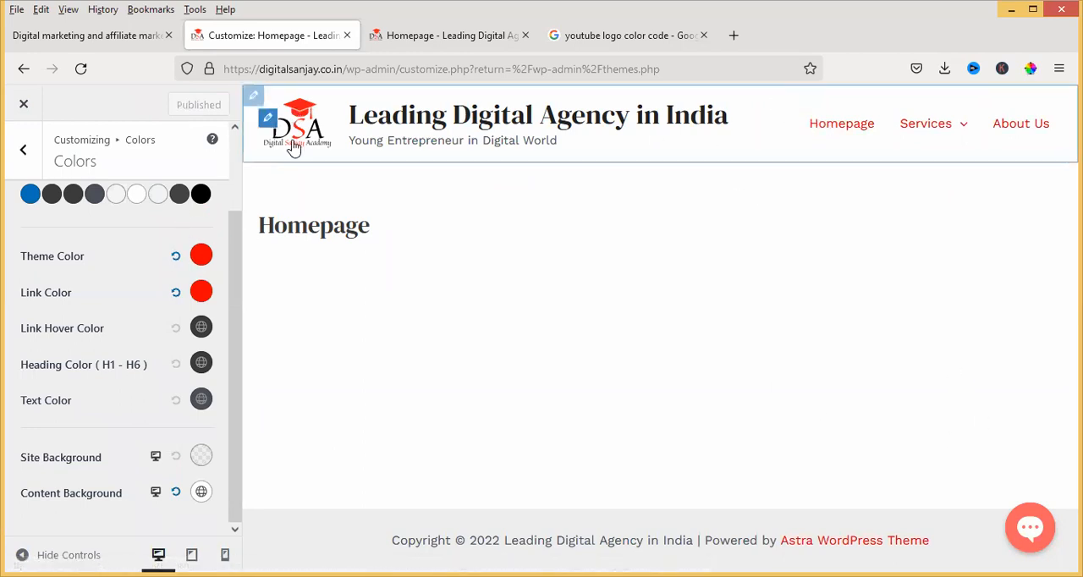
mouse_move(945, 149)
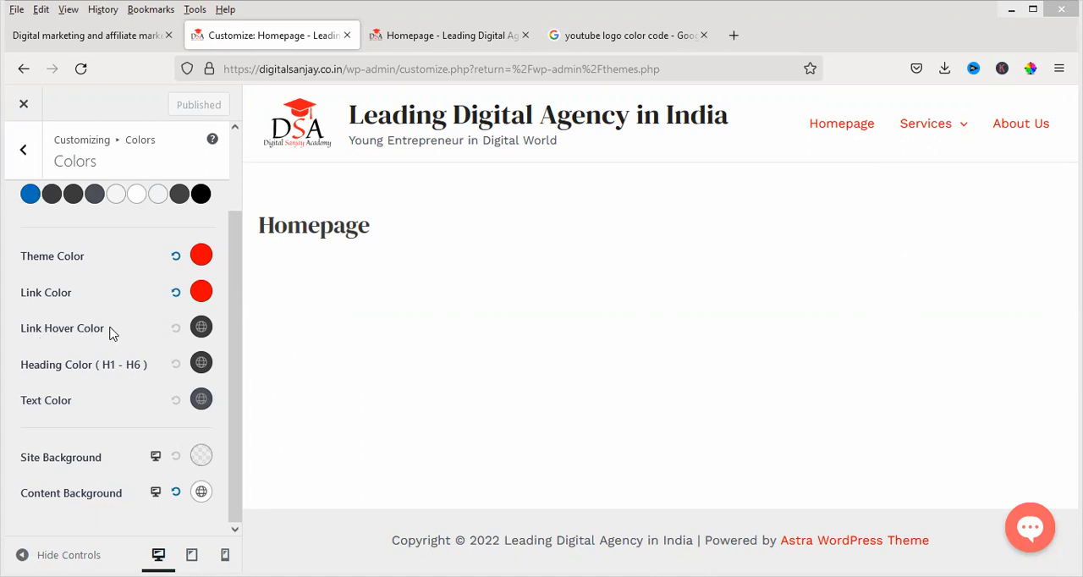
left_click(26, 150)
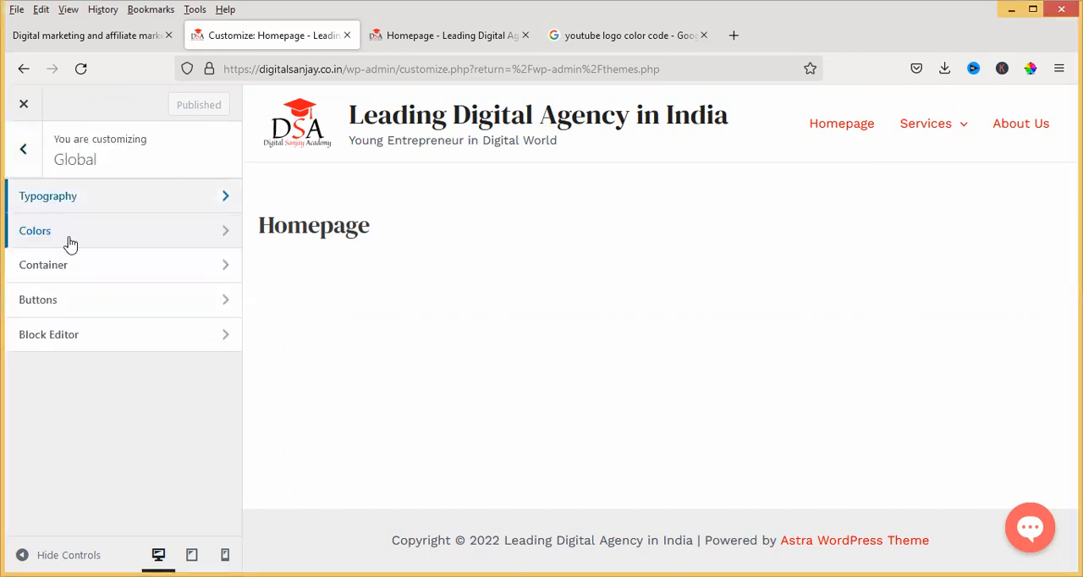
Examine the global button presets and return to the main customizer list
left_click(57, 303)
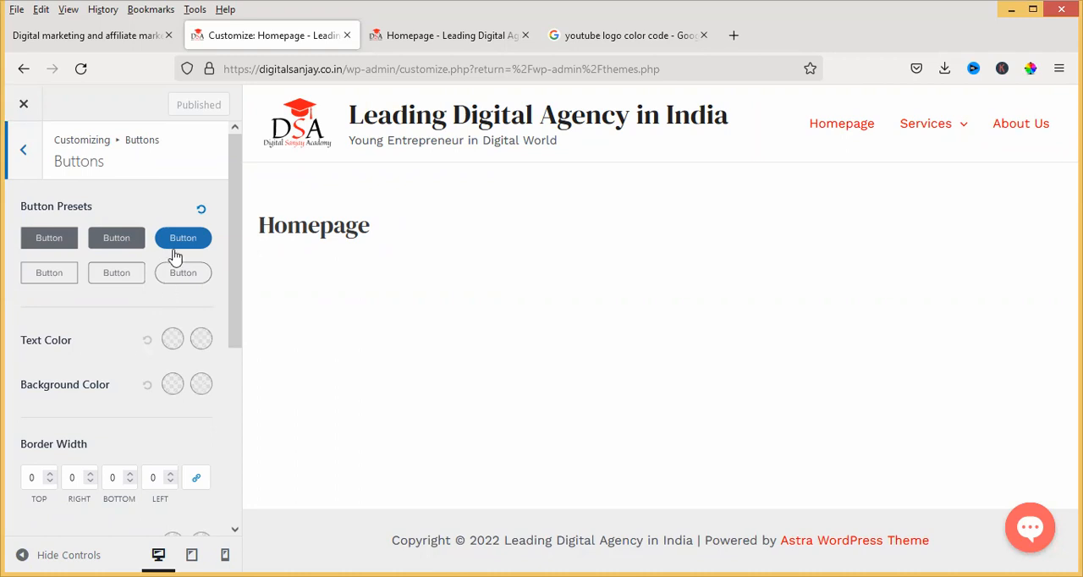
left_click(24, 150)
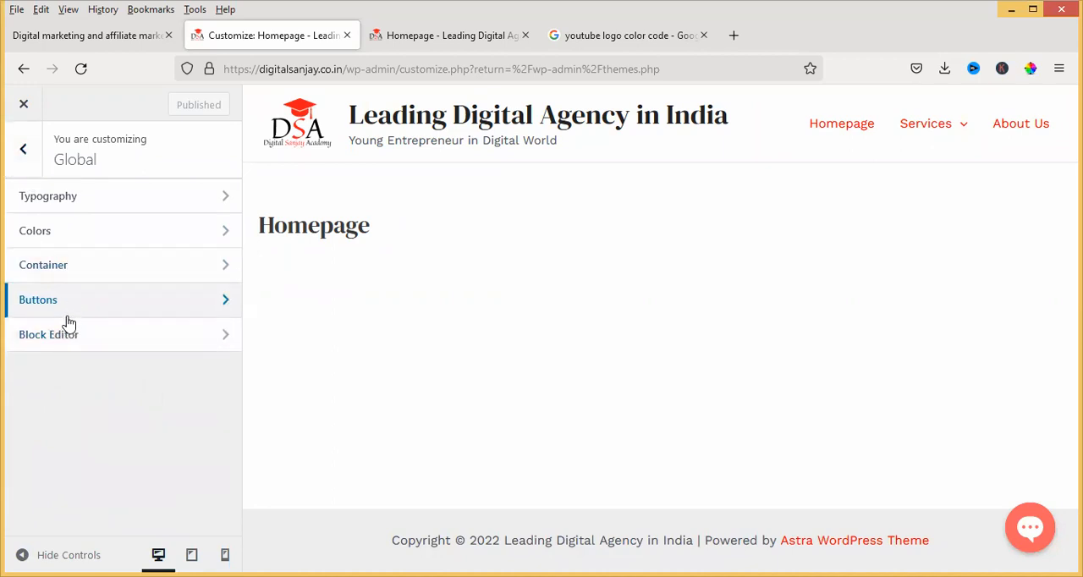
left_click(24, 149)
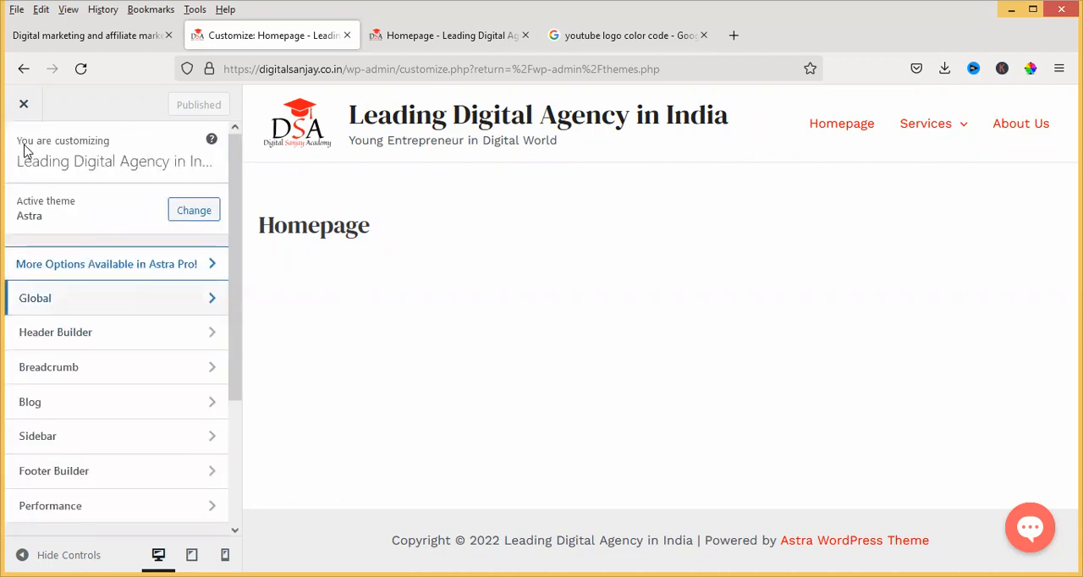
Set the logo width to 100 px in the Header Builder's Site Title & Logo settings
left_click(98, 339)
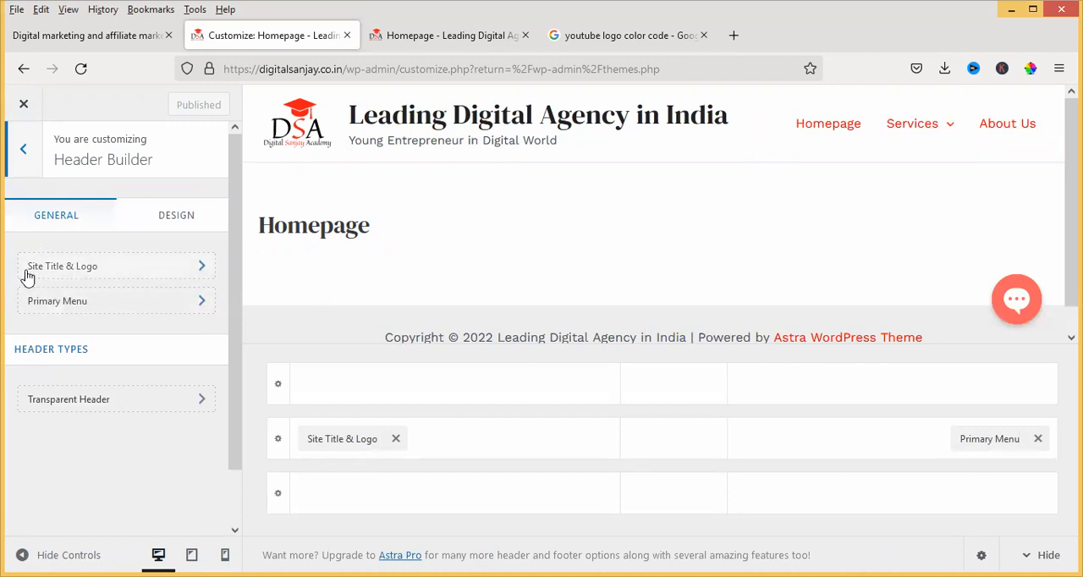
left_click(203, 269)
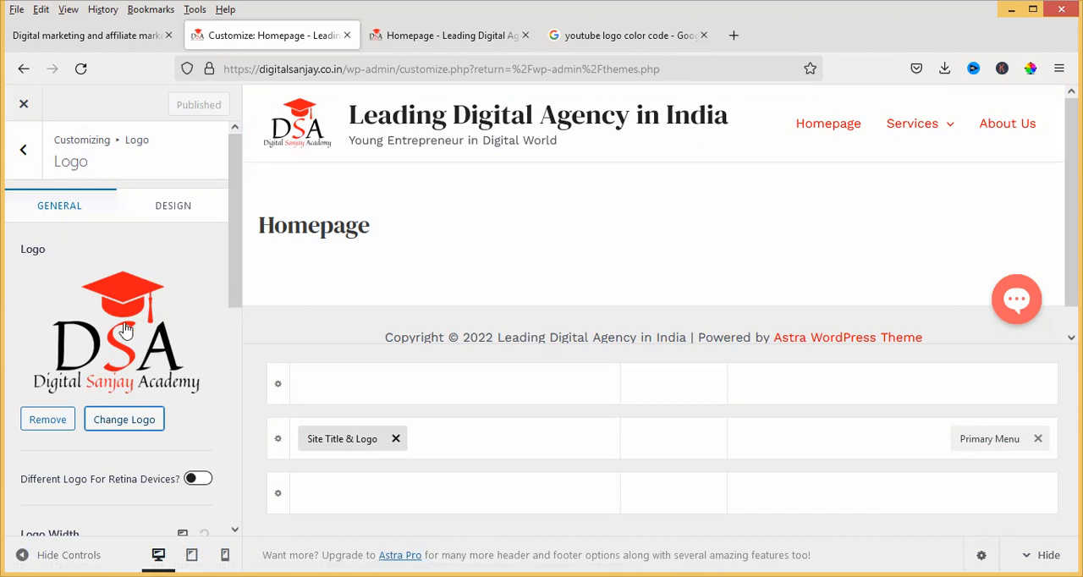
scroll(125, 330, "down", 2)
mouse_move(38, 406)
left_mouse_down()
mouse_move(49, 410)
mouse_move(37, 406)
left_mouse_up()
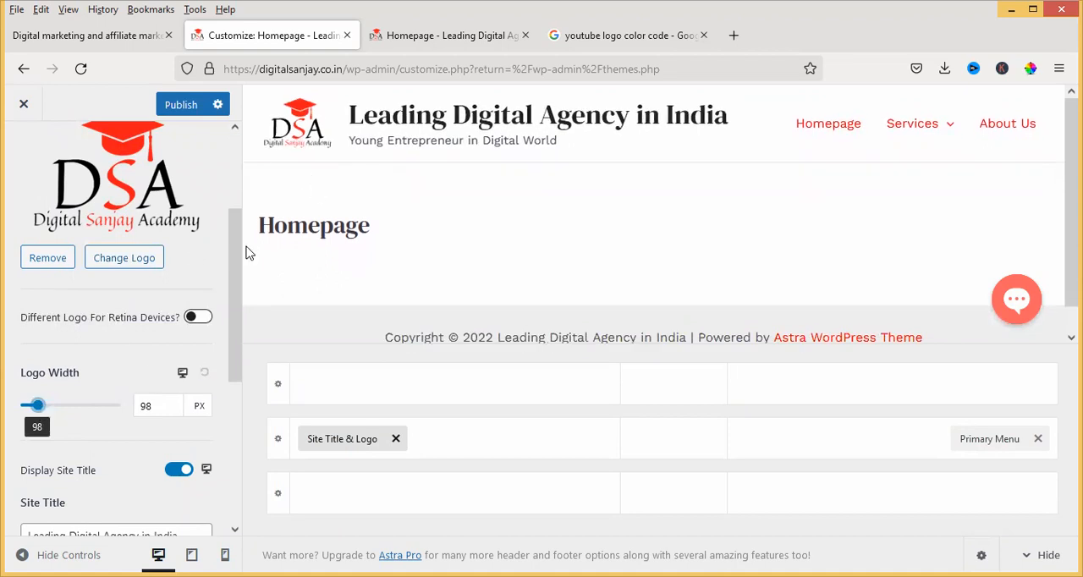
double_click(161, 404)
type("100")
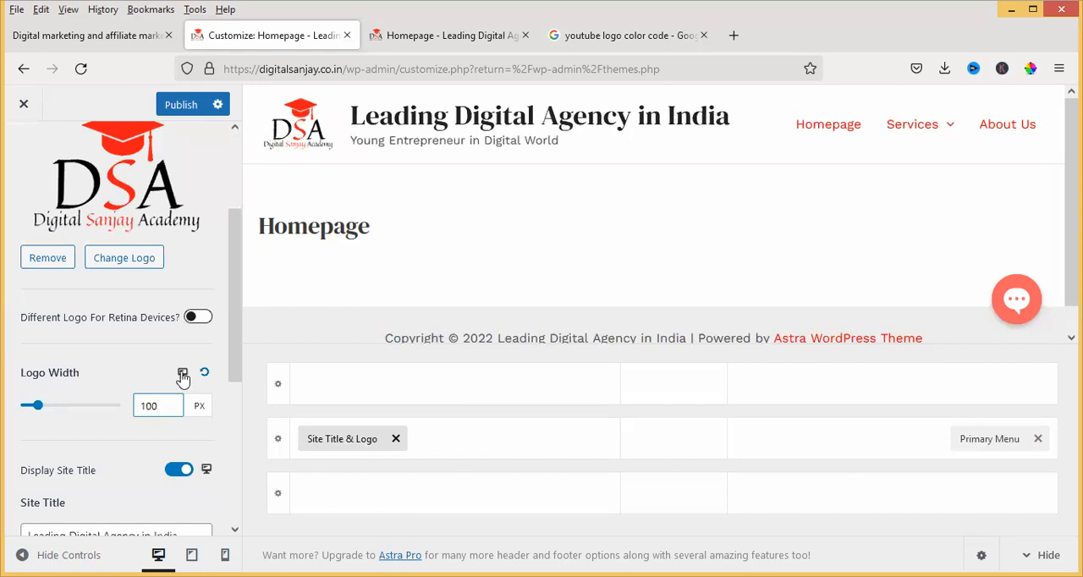
Try adding an "s" to the end of the site title and remove it again
scroll(125, 436, "down", 2)
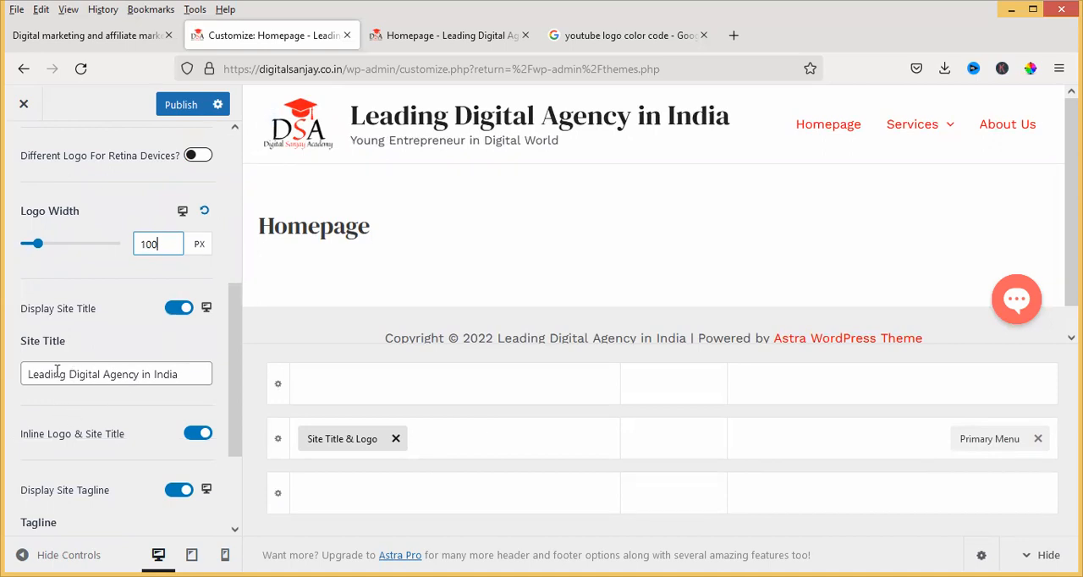
left_click(189, 374)
type("s")
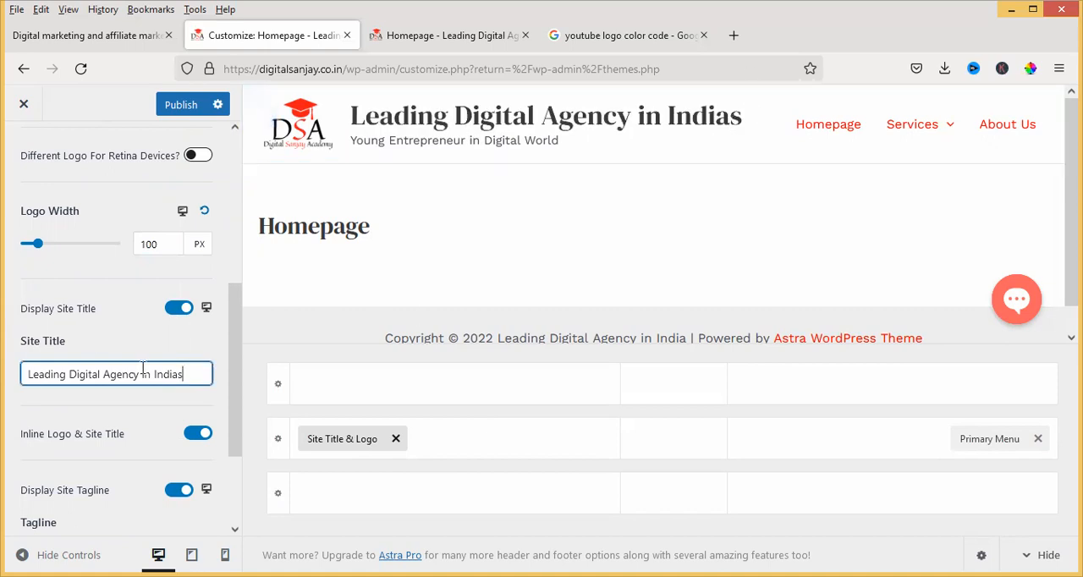
key("BackSpace")
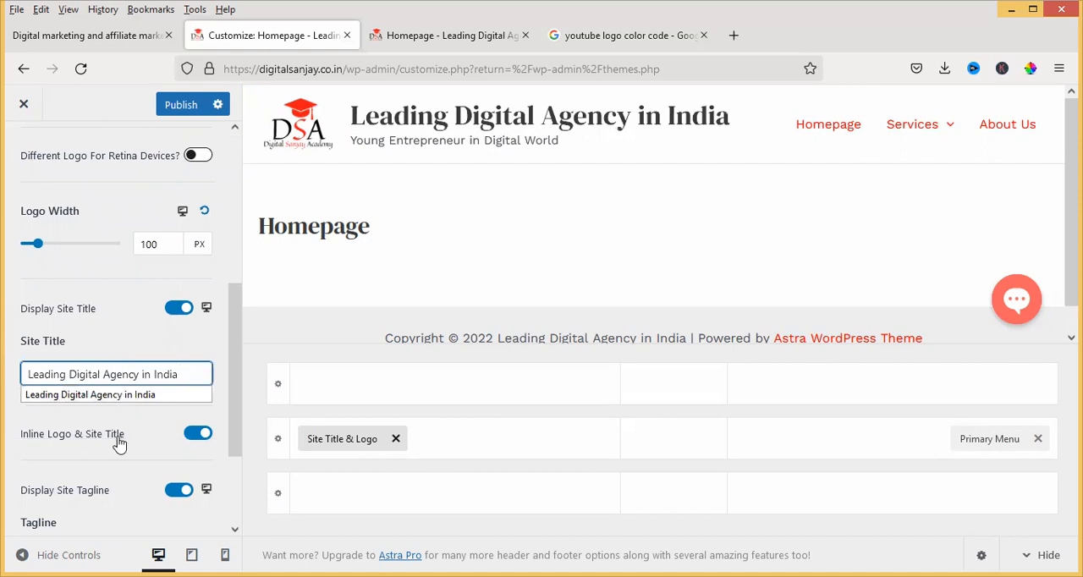
Review the tagline in the settings and header preview, and check the Site Icon settings
scroll(127, 360, "down", 2)
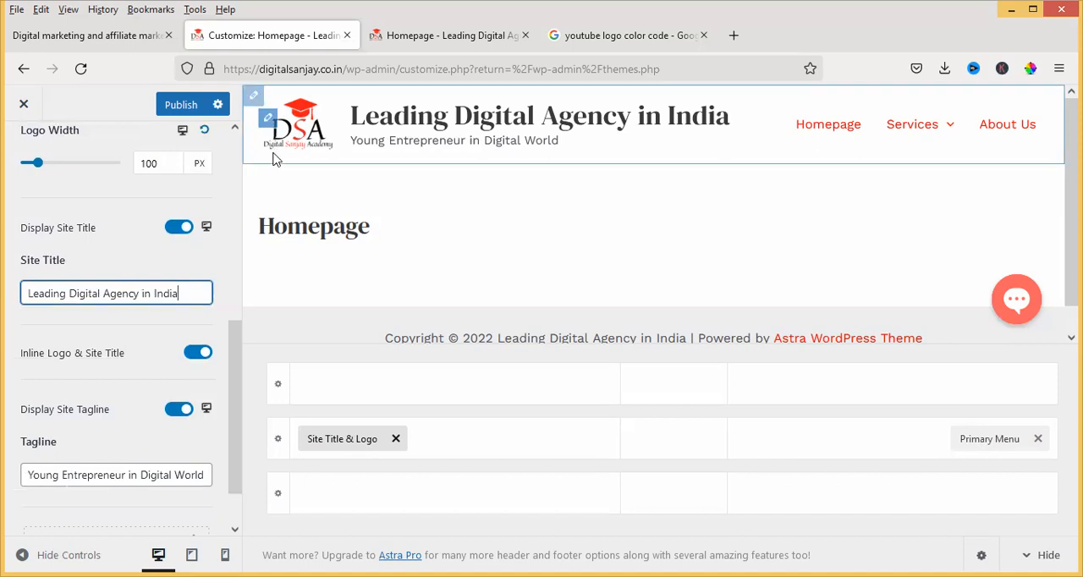
left_click(353, 141)
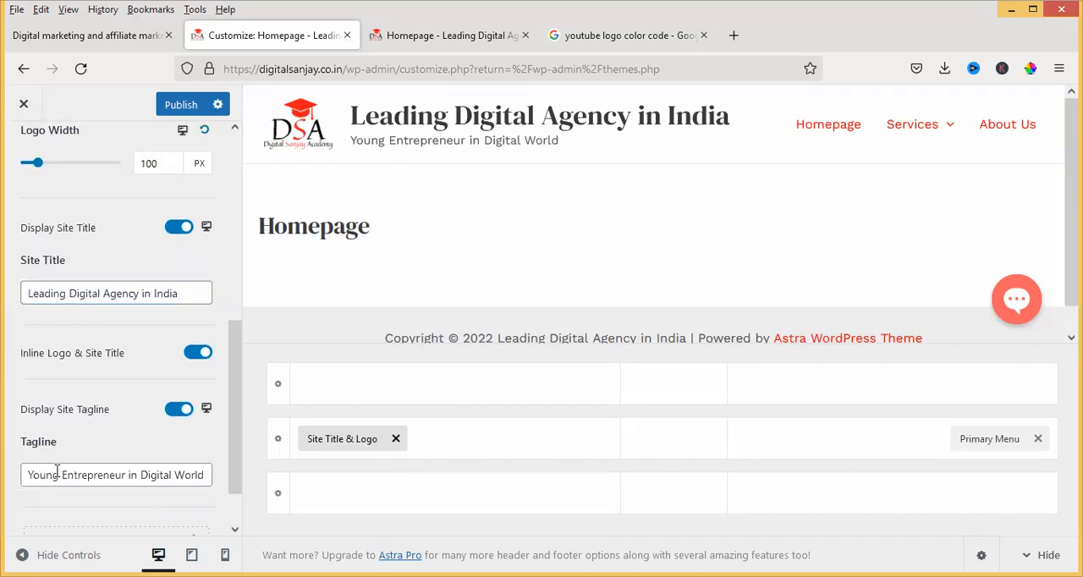
left_click_drag(355, 142, 513, 138)
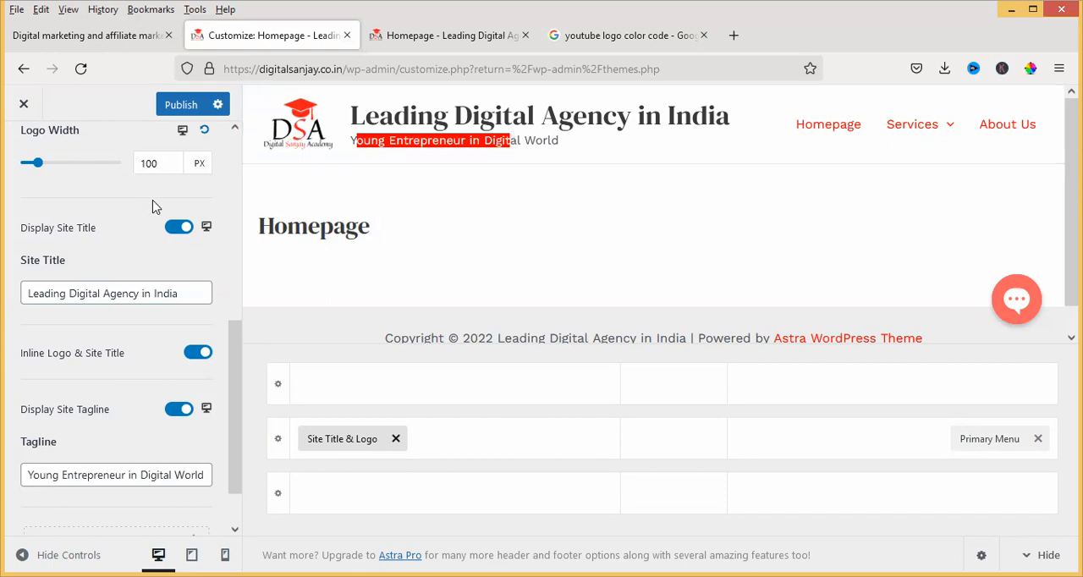
scroll(107, 362, "down", 1)
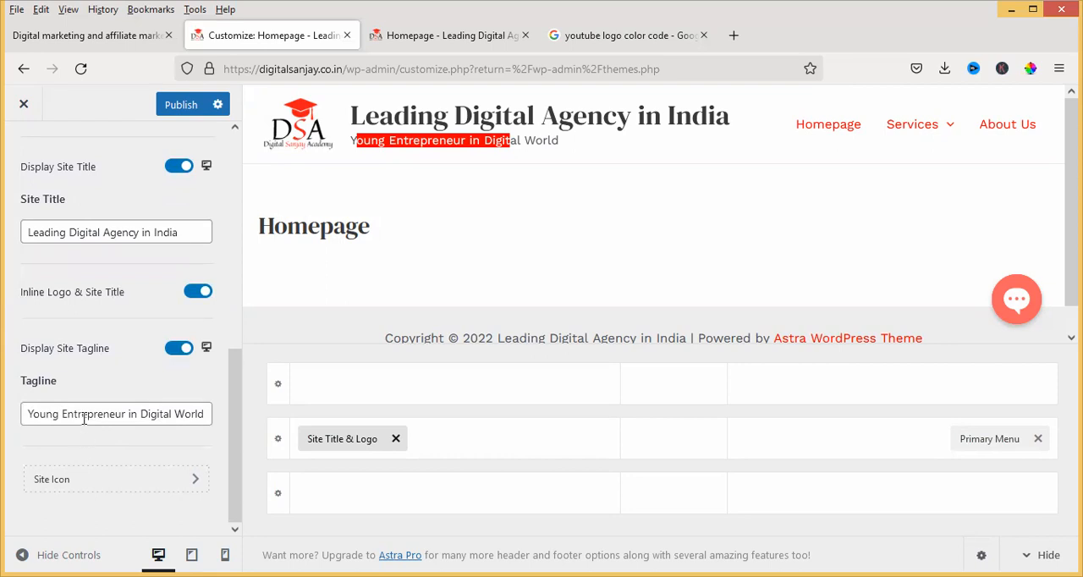
left_click(195, 488)
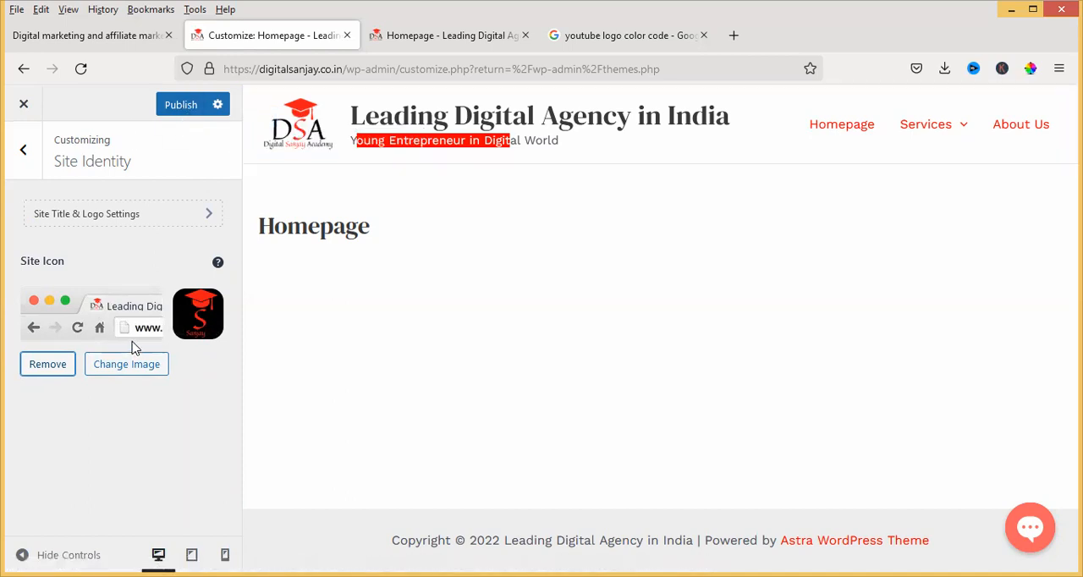
left_click(24, 151)
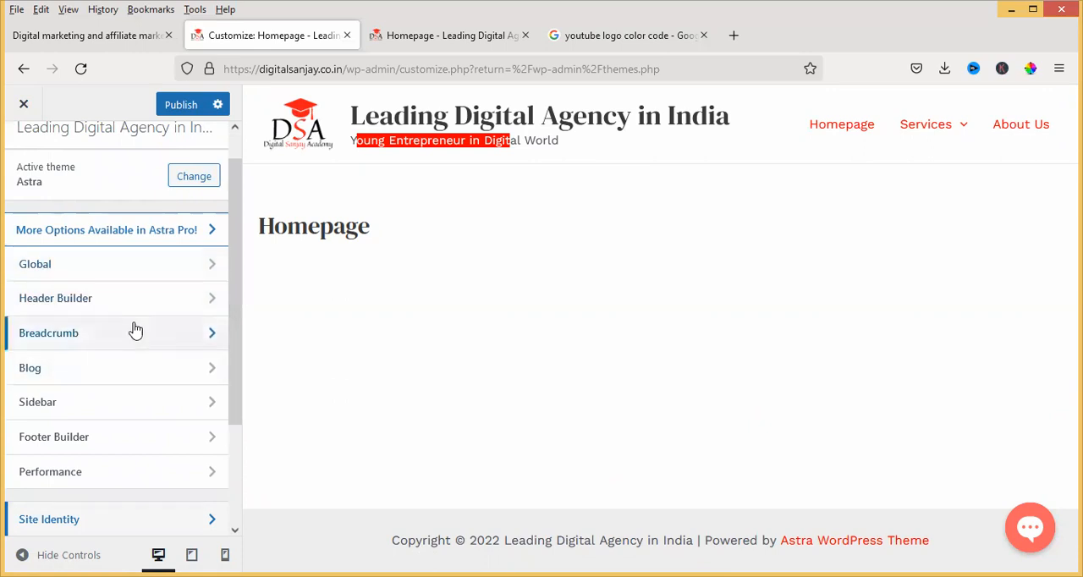
Inspect the Default Layout choices in the Sidebar settings without changing the selection
scroll(135, 330, "down", 2)
left_click(140, 330)
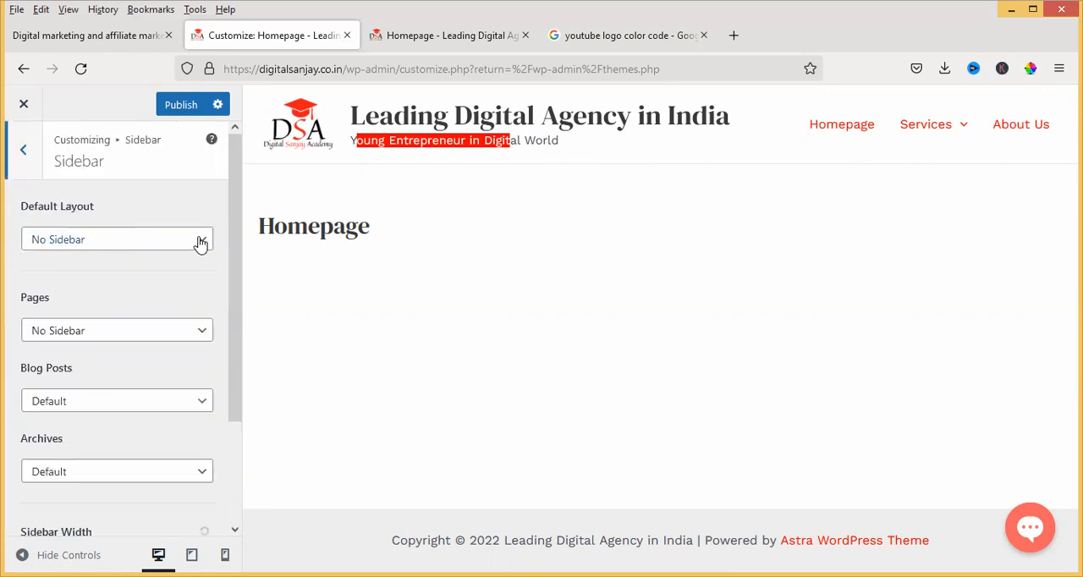
left_click(201, 241)
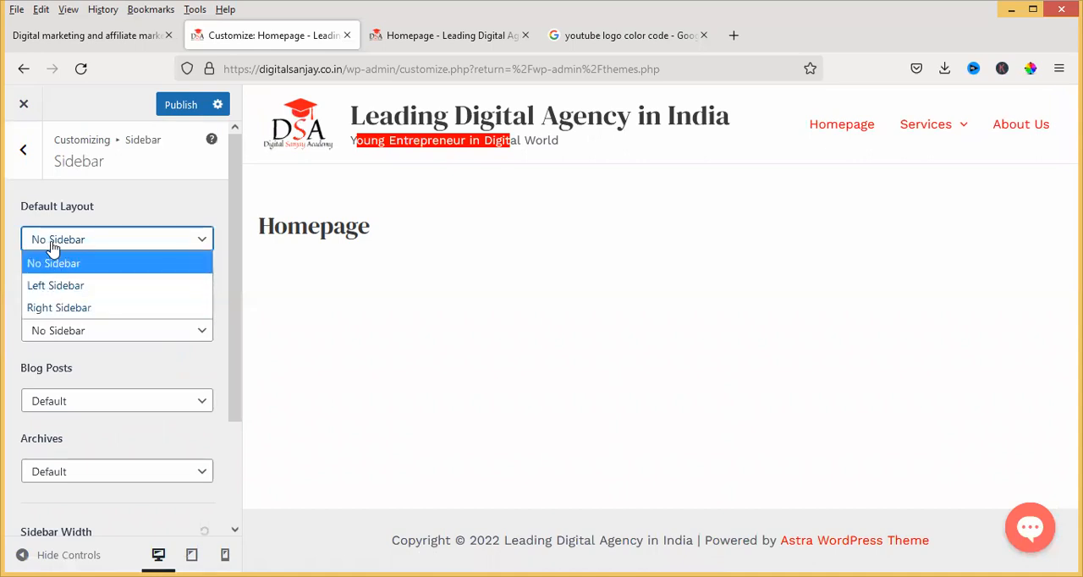
left_click(17, 183)
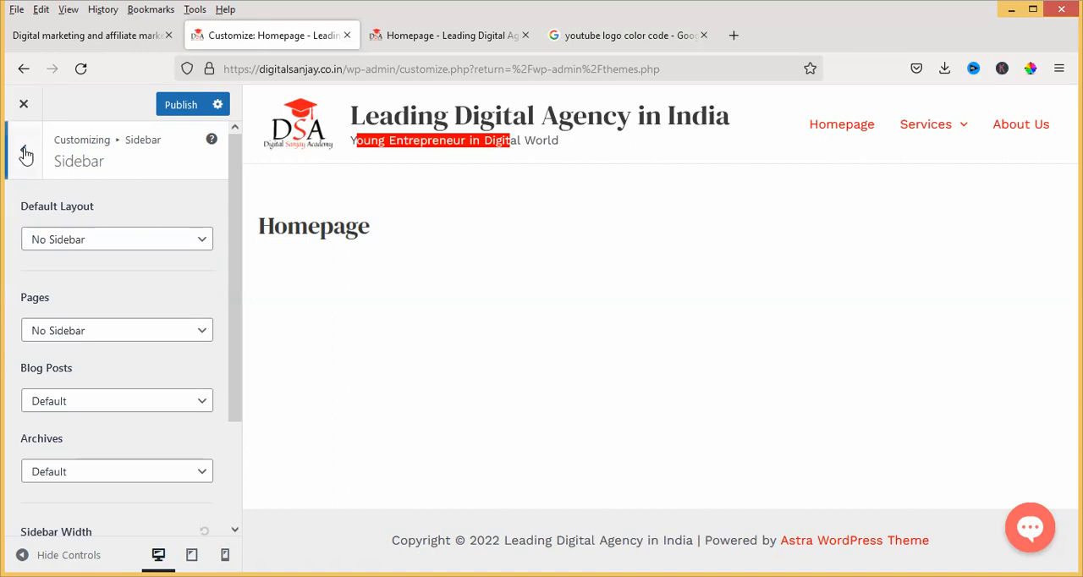
left_click(23, 150)
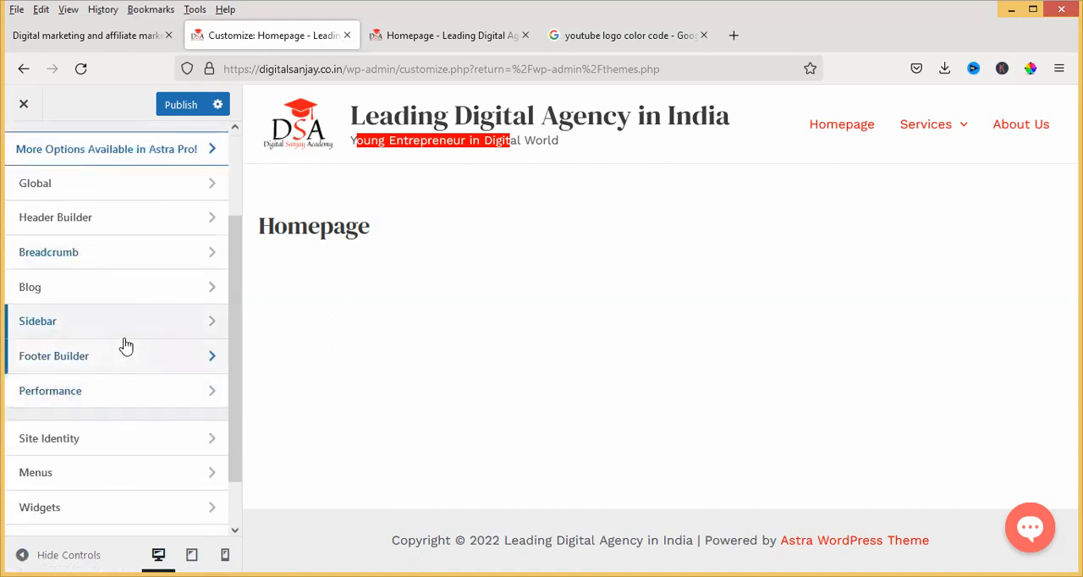
Close the customizer tab, leaving the page without publishing the pending changes
scroll(120, 355, "down", 1)
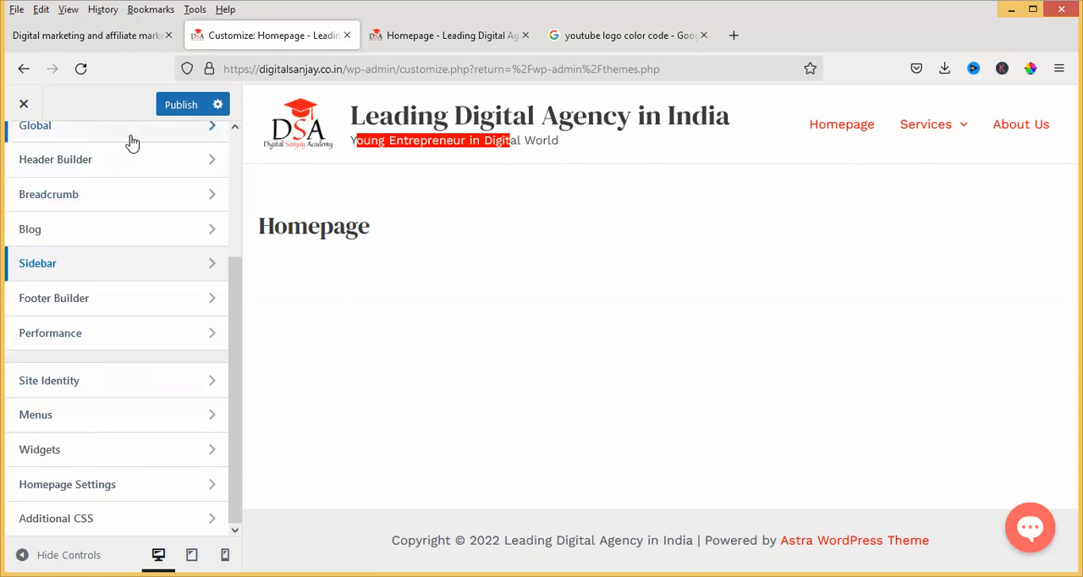
left_click(23, 106)
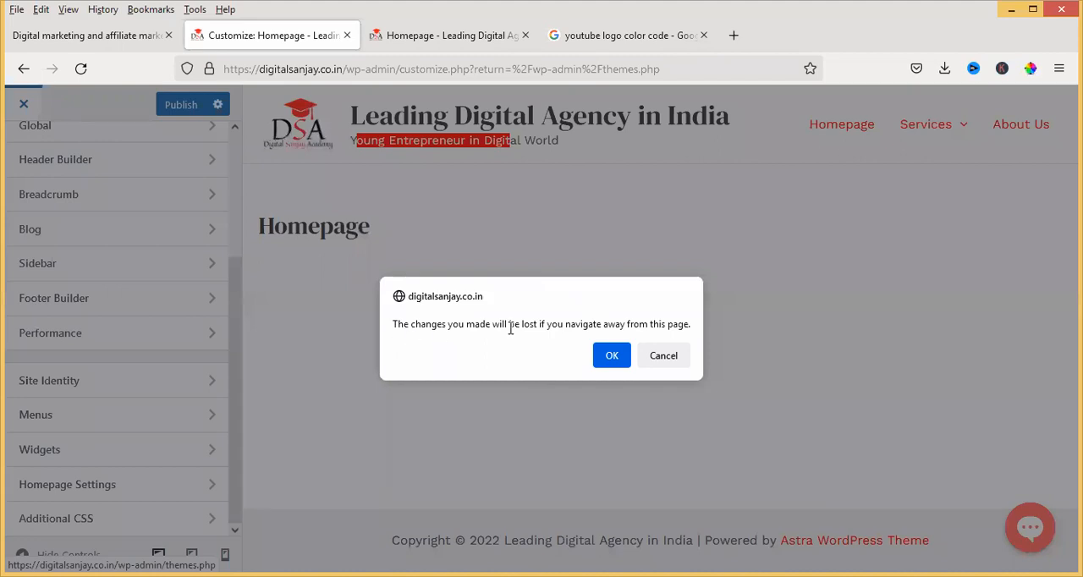
left_click(665, 362)
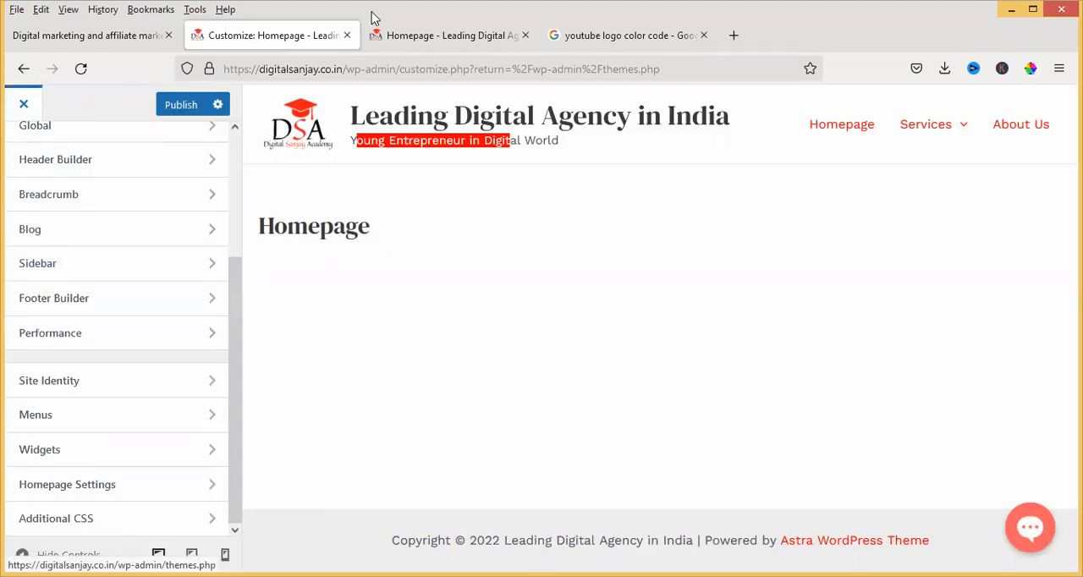
left_click(347, 35)
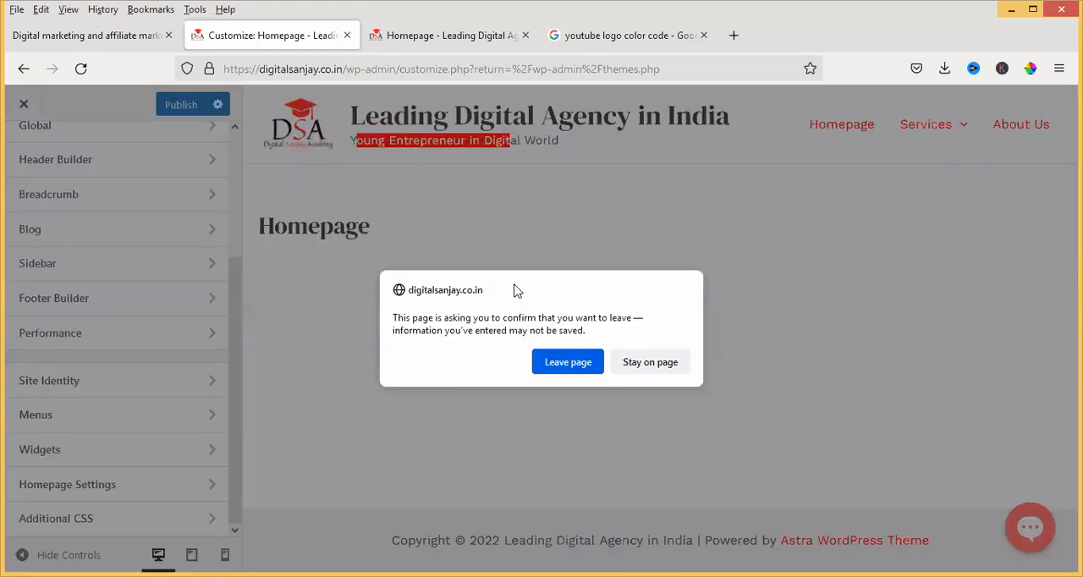
left_click(567, 366)
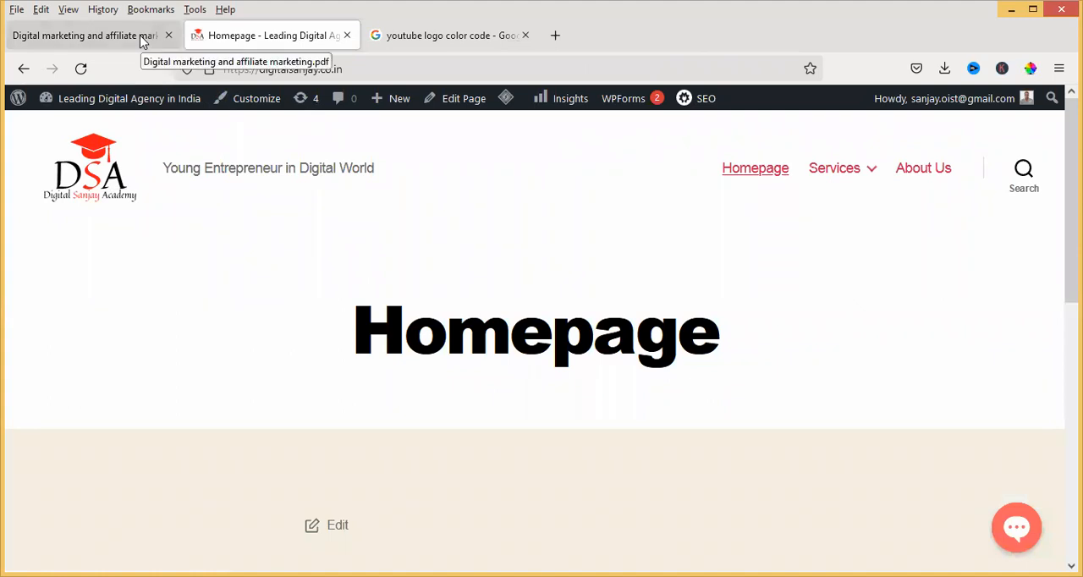
Open the WordPress admin from the live homepage, bring up the list of all pages and look through it
left_click(24, 104)
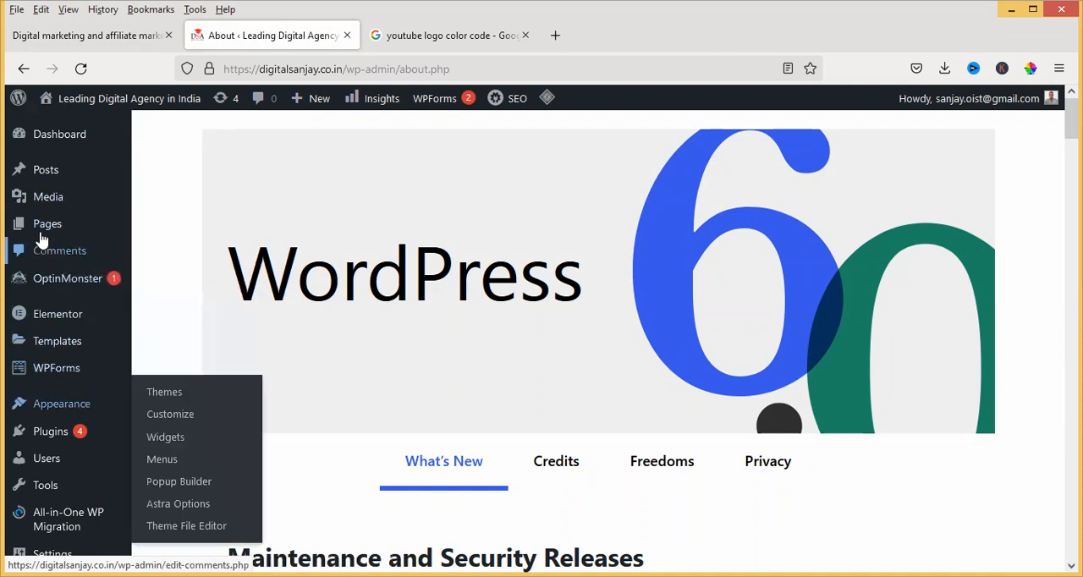
mouse_move(44, 225)
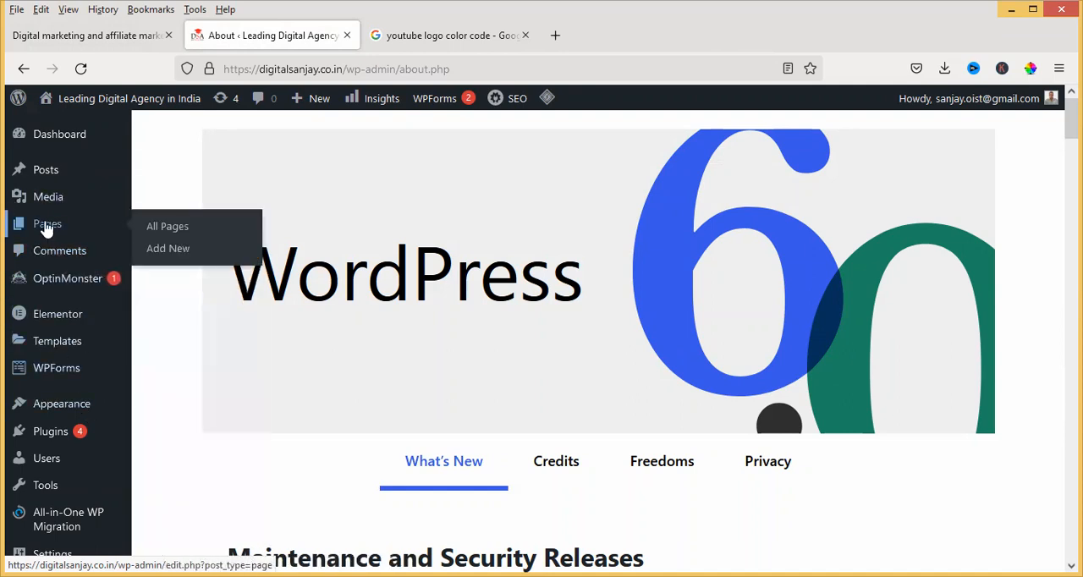
left_click(164, 232)
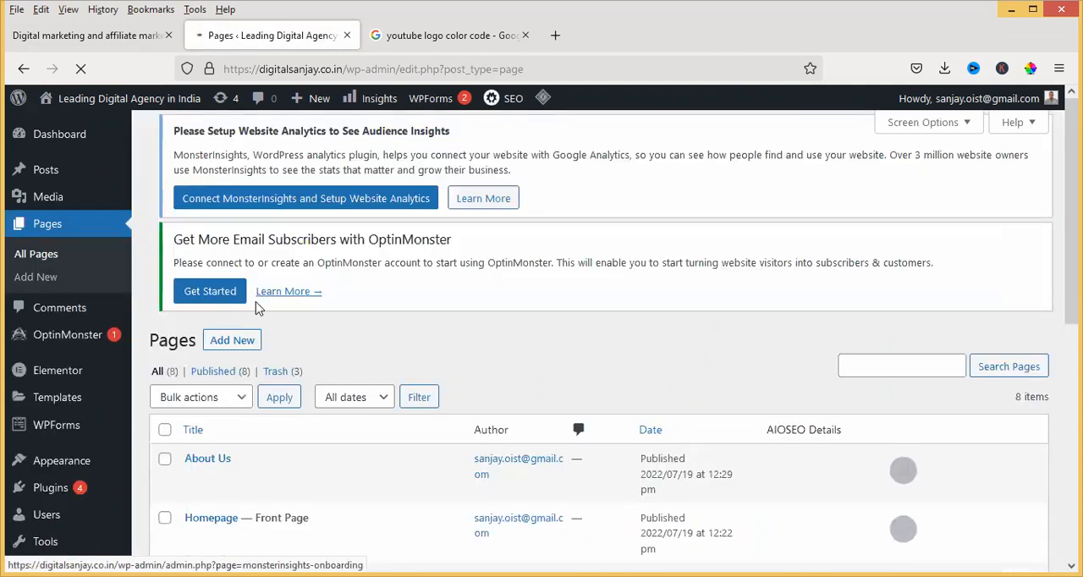
scroll(258, 309, "down", 4)
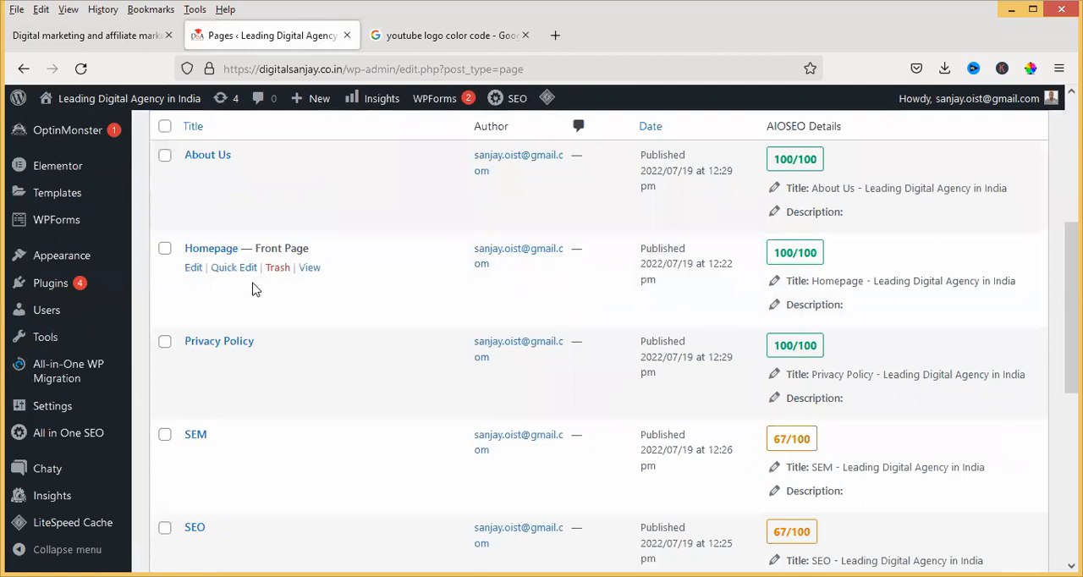
scroll(254, 286, "up", 4)
scroll(252, 275, "down", 4)
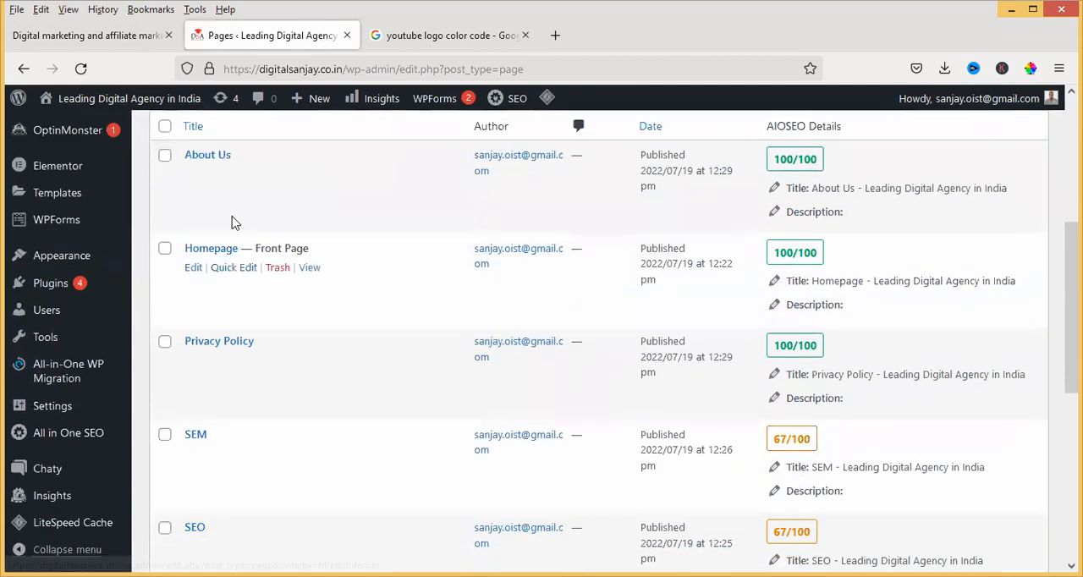
scroll(222, 218, "down", 3)
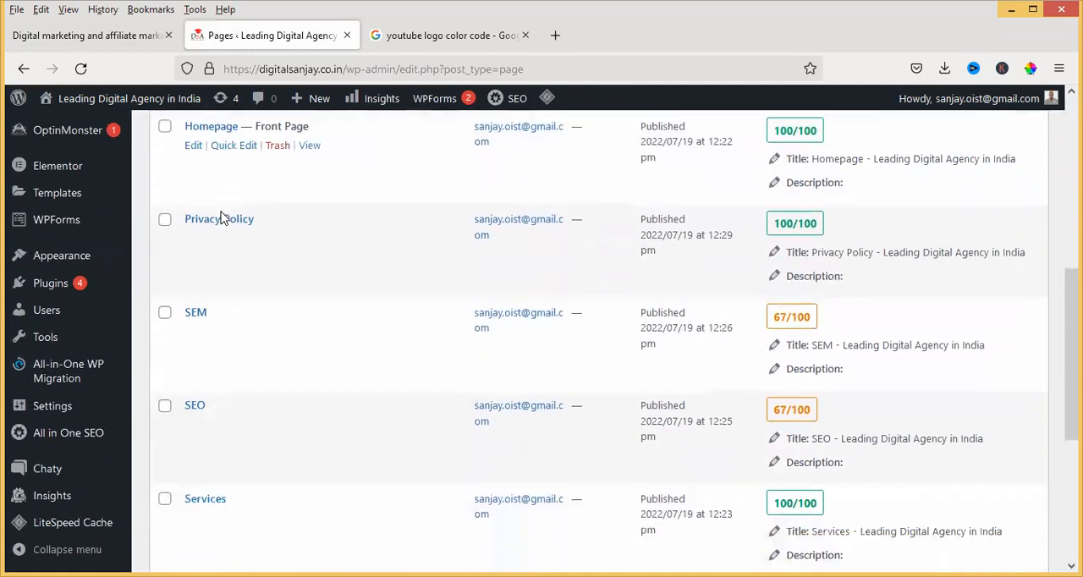
scroll(222, 218, "down", 5)
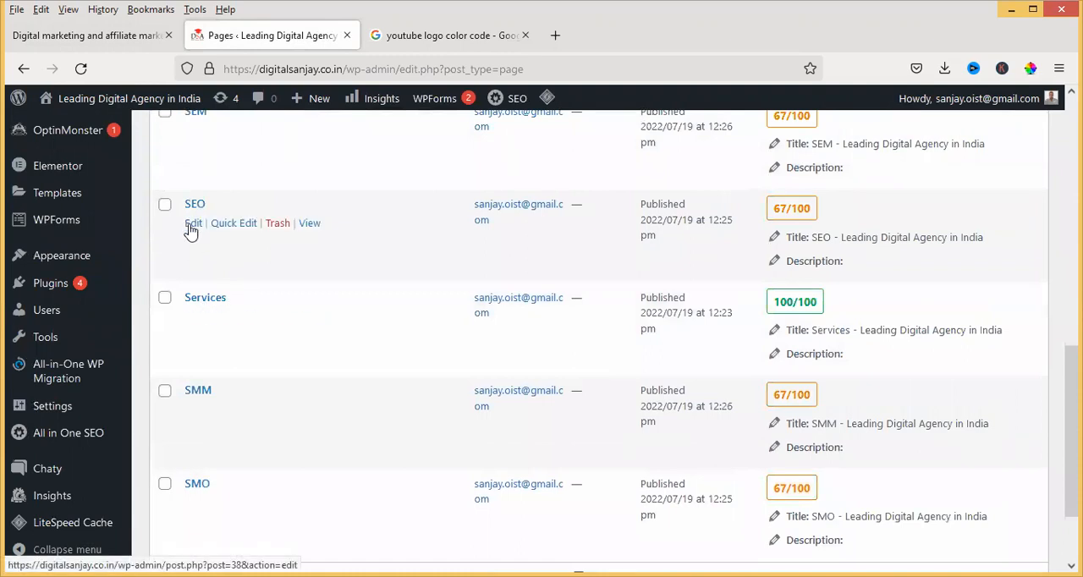
Open the site's homepage at digitalsanjay.co.in in a new browser tab and inspect the header menu, including the Services entry
scroll(193, 212, "up", 2)
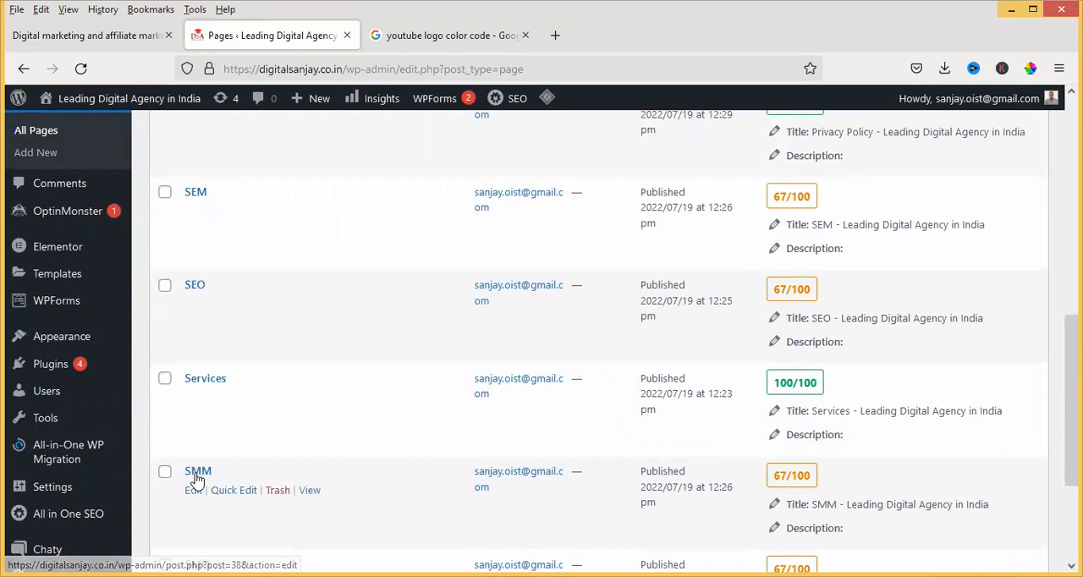
scroll(209, 373, "down", 1)
scroll(209, 373, "down", 2)
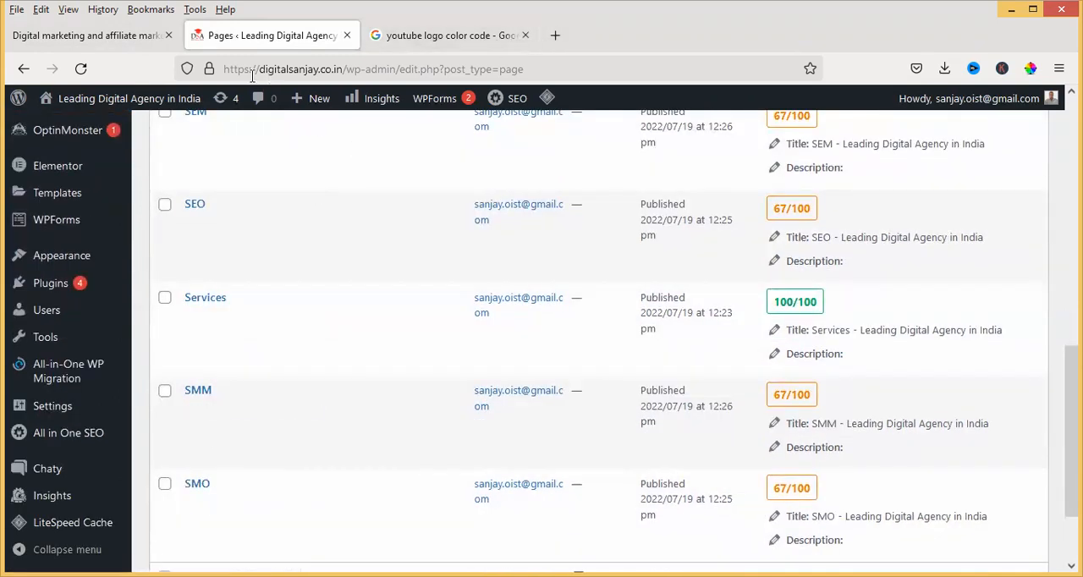
left_click_drag(225, 69, 336, 74)
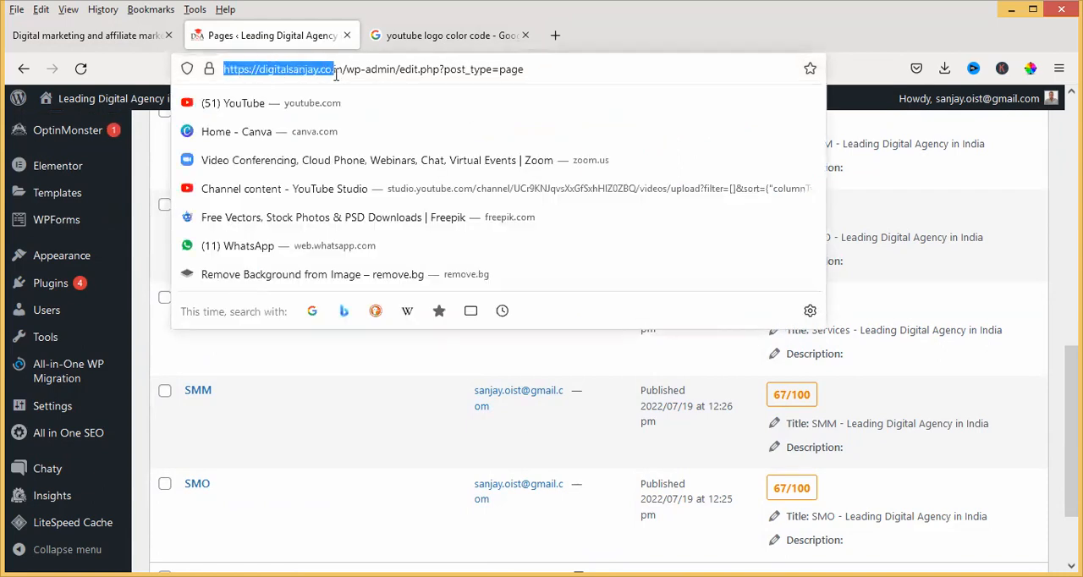
right_click(312, 71)
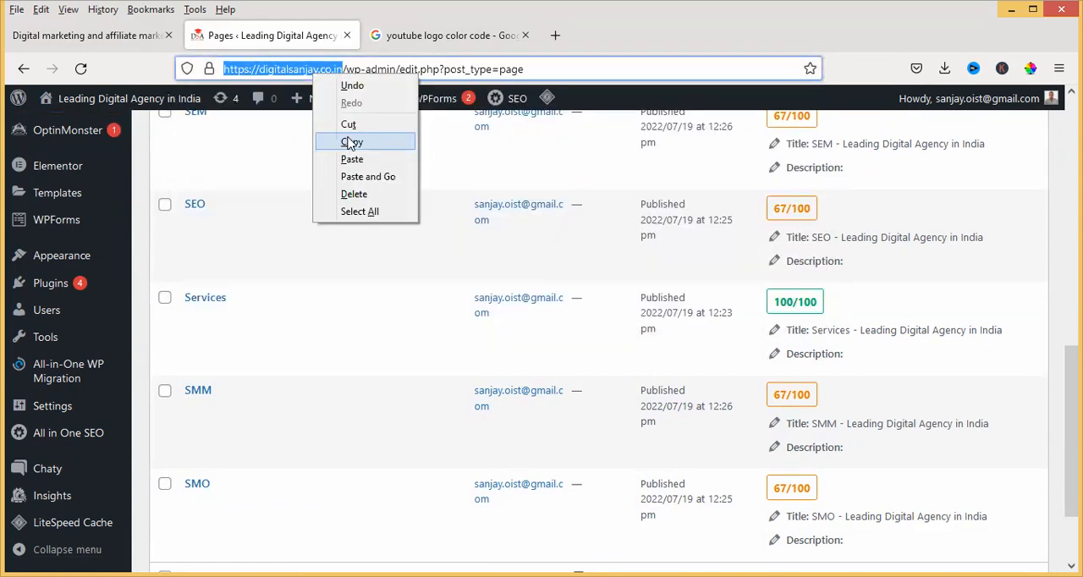
left_click(556, 40)
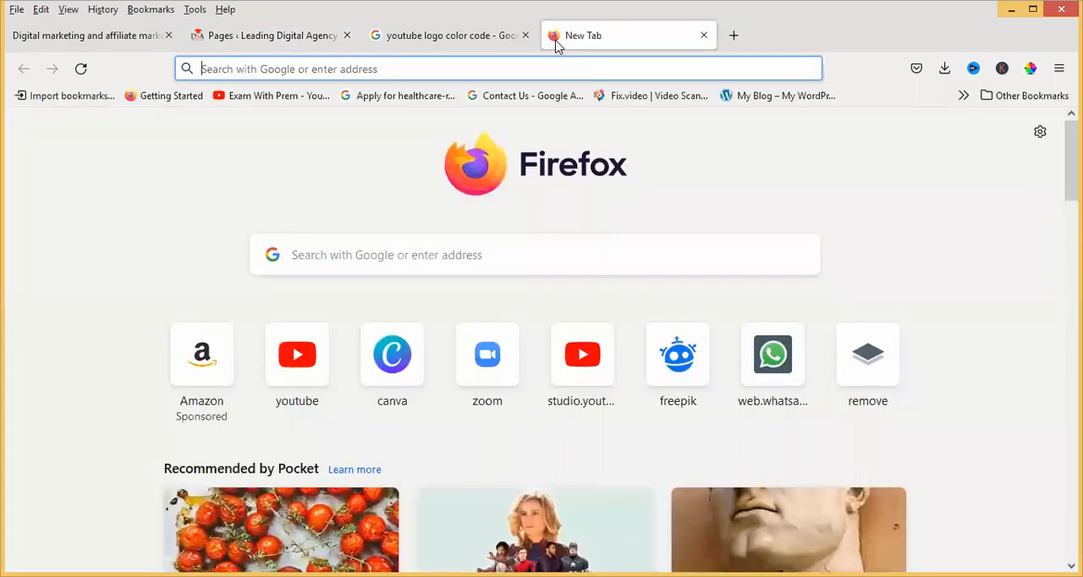
key("ctrl+v")
key("Return")
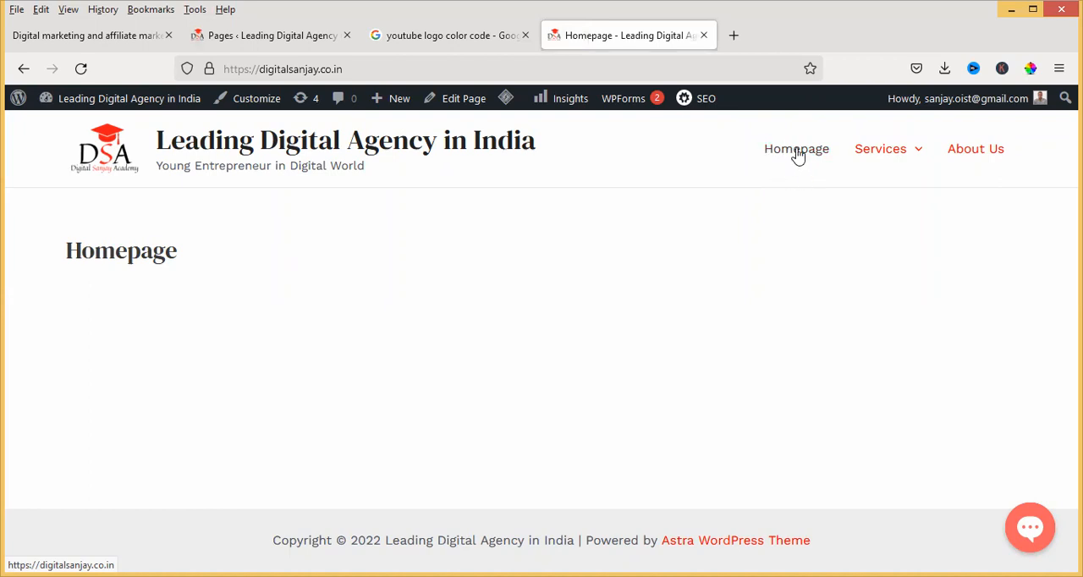
mouse_move(892, 158)
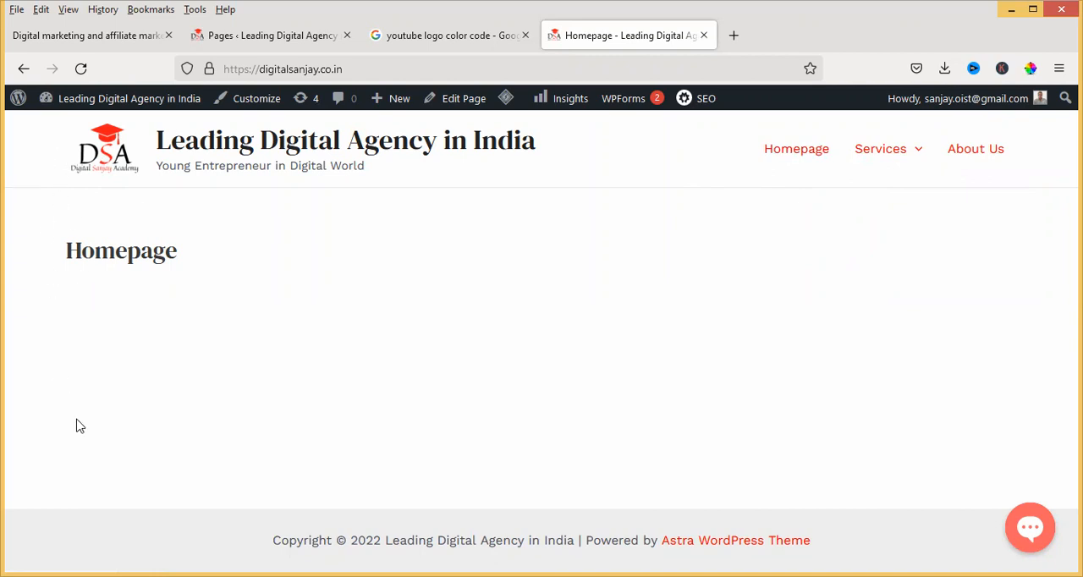
Search Google Images for "vertical menu" in a new browser tab and enlarge the SitePoint example with the Our Team page
left_click(733, 35)
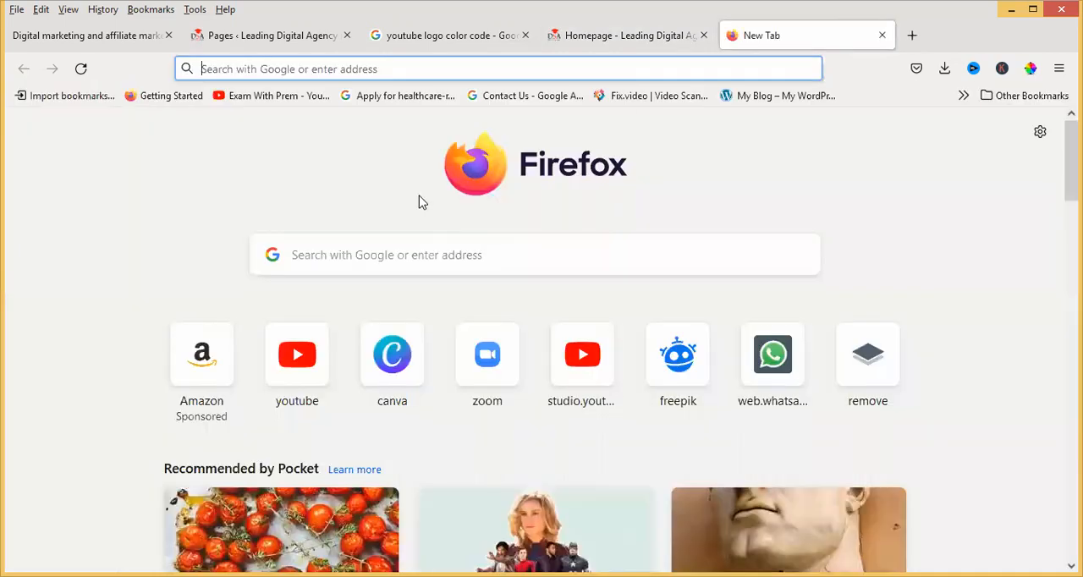
left_click(419, 247)
type("verti")
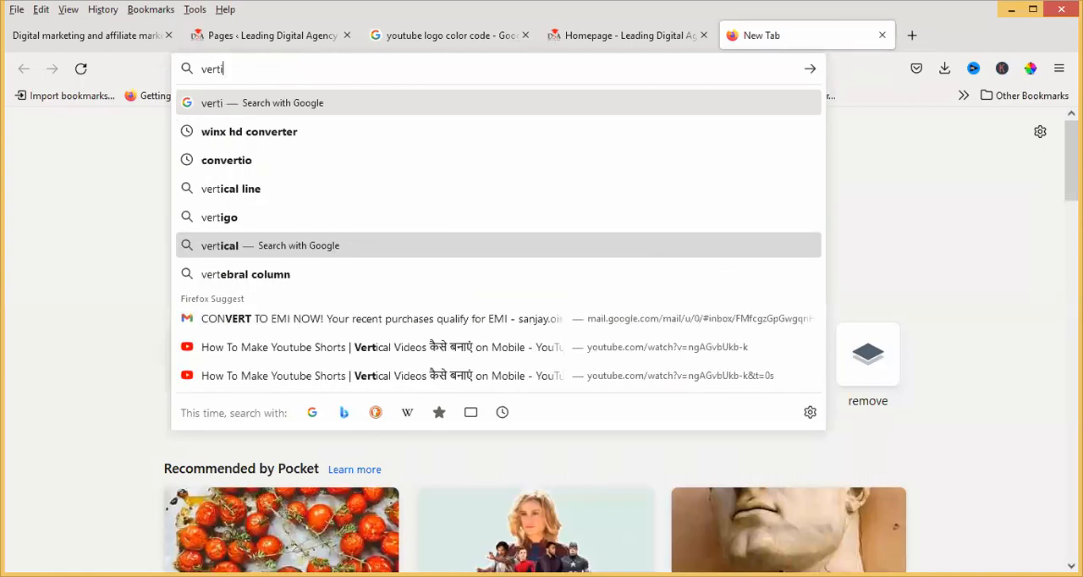
type("cal menu")
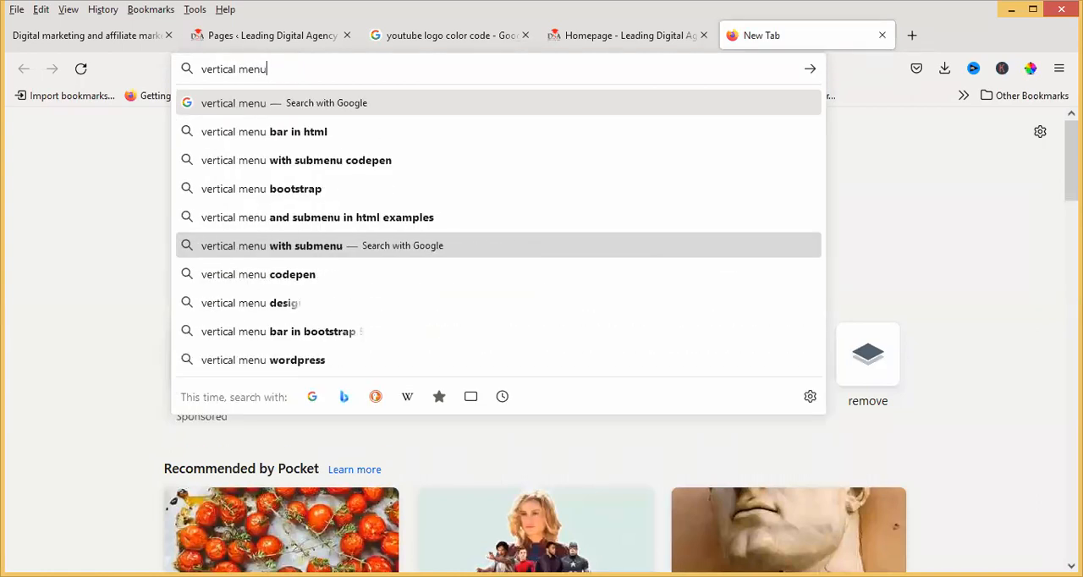
left_click(252, 105)
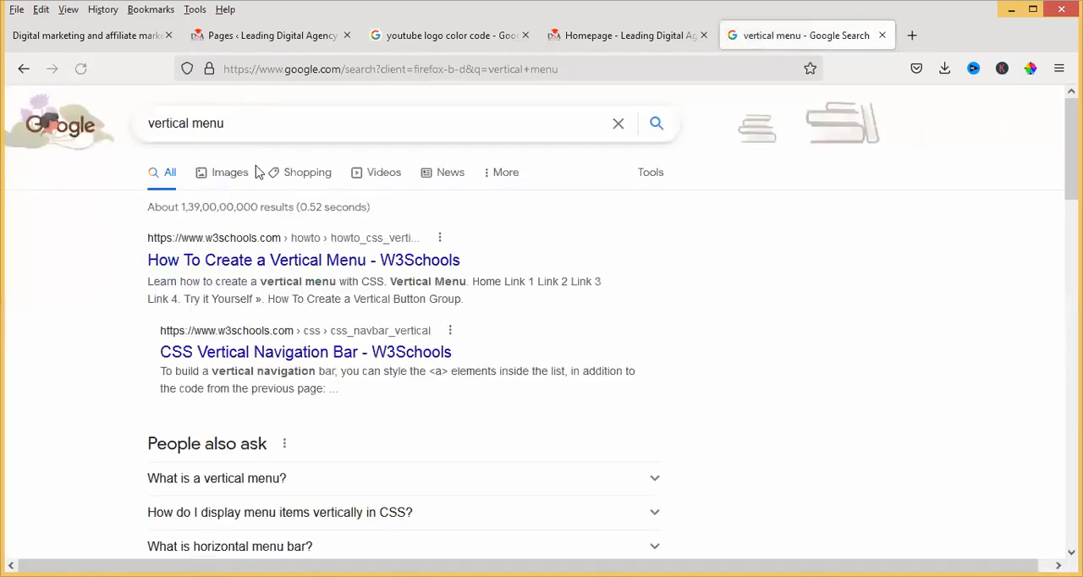
left_click(234, 175)
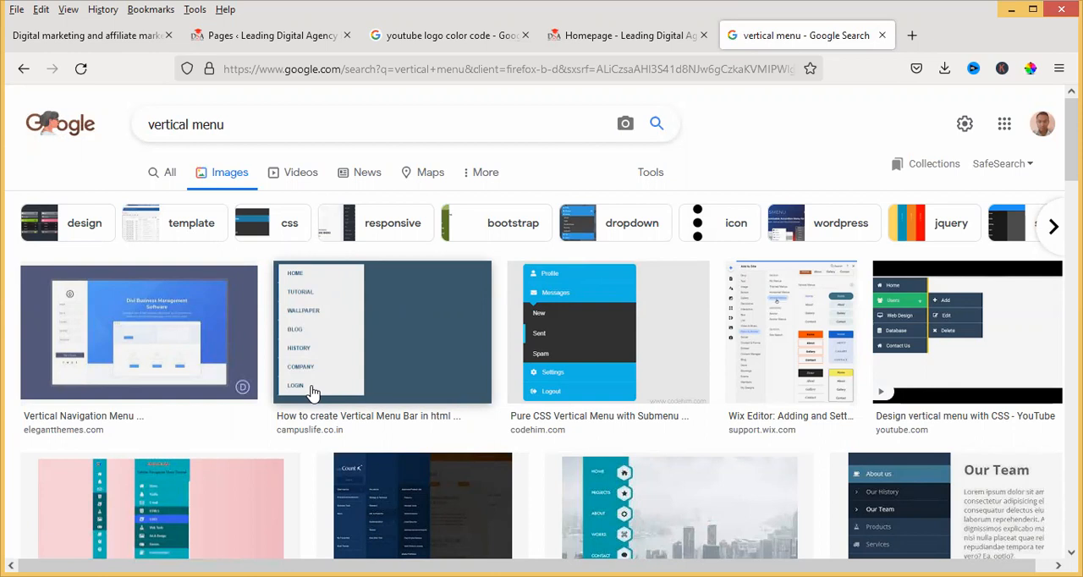
left_click(895, 489)
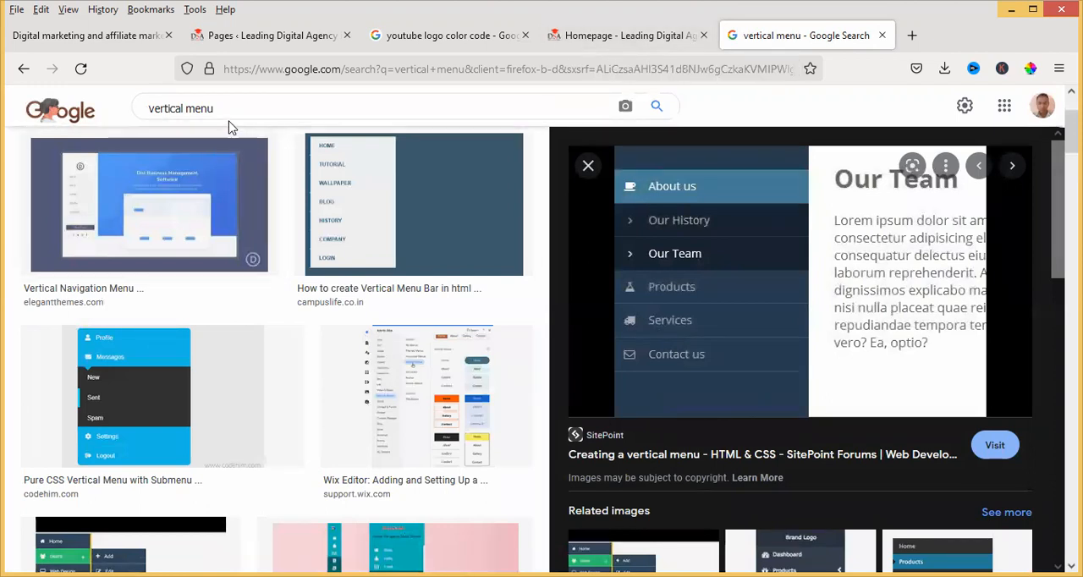
Change the image search to "horizontal menu" and run it
double_click(170, 108)
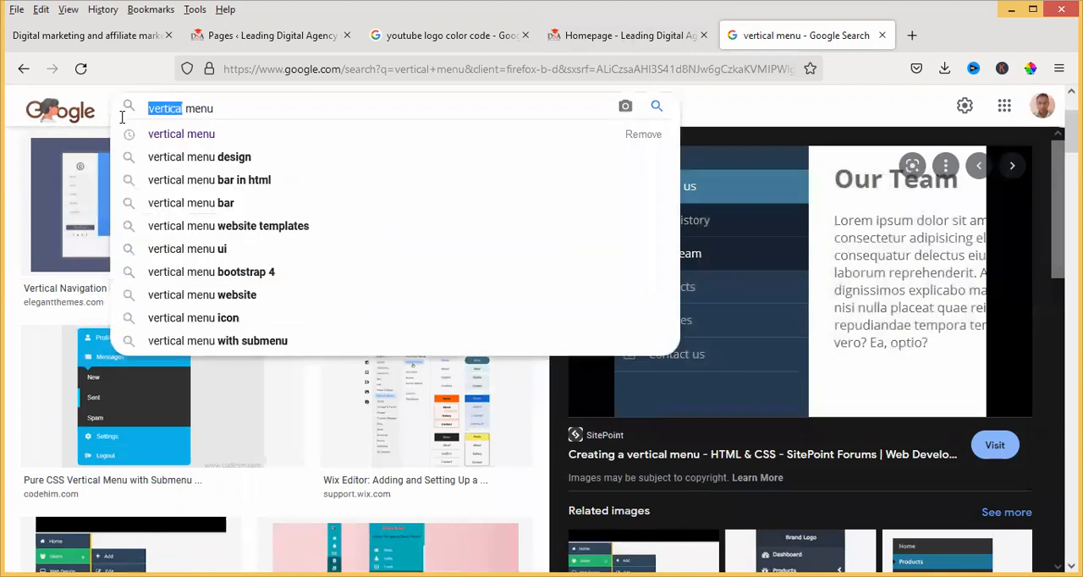
key("BackSpace")
type("h ori")
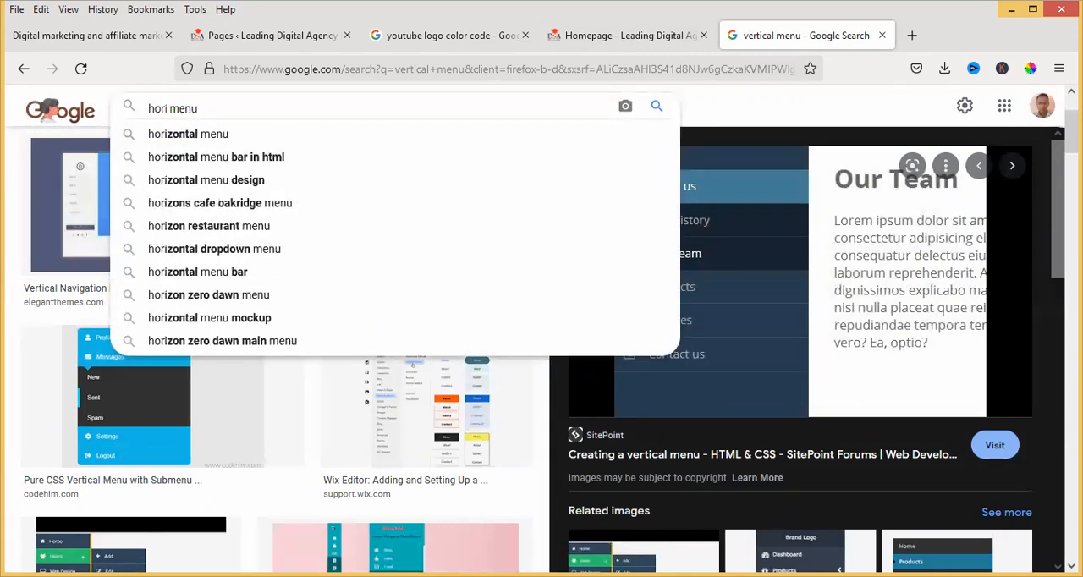
type("t")
key("BackSpace")
type("zontal")
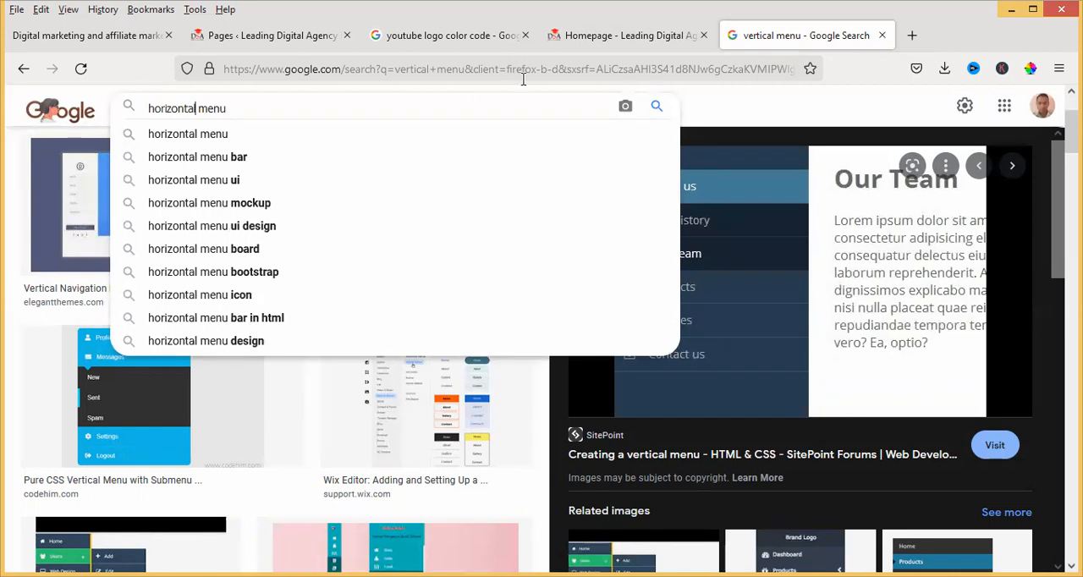
left_click(655, 106)
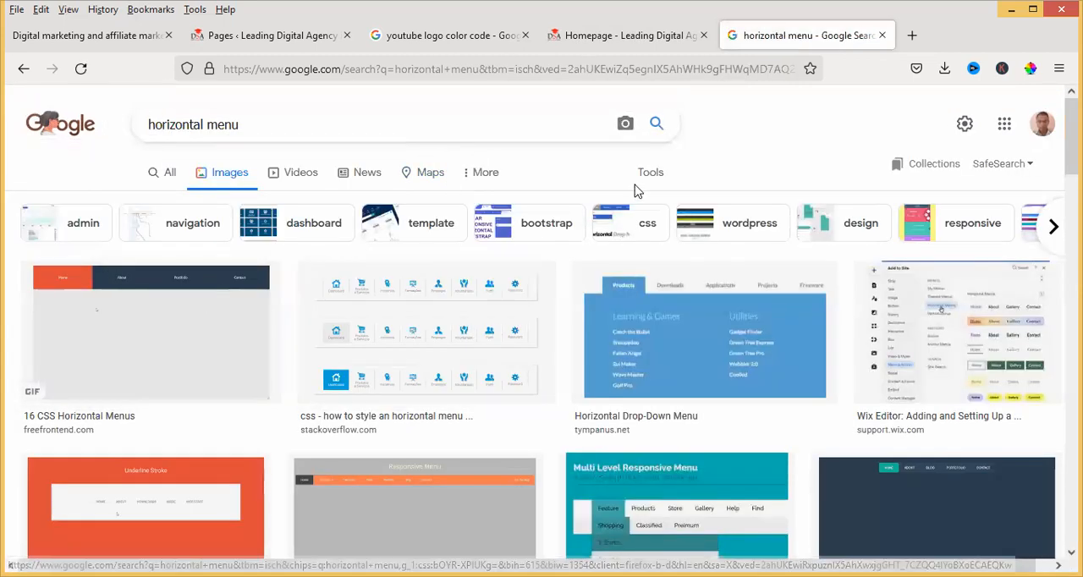
Enlarge the "16 CSS Horizontal Menus" example with the orange background and compare it with the live homepage's header menu
scroll(653, 335, "down", 3)
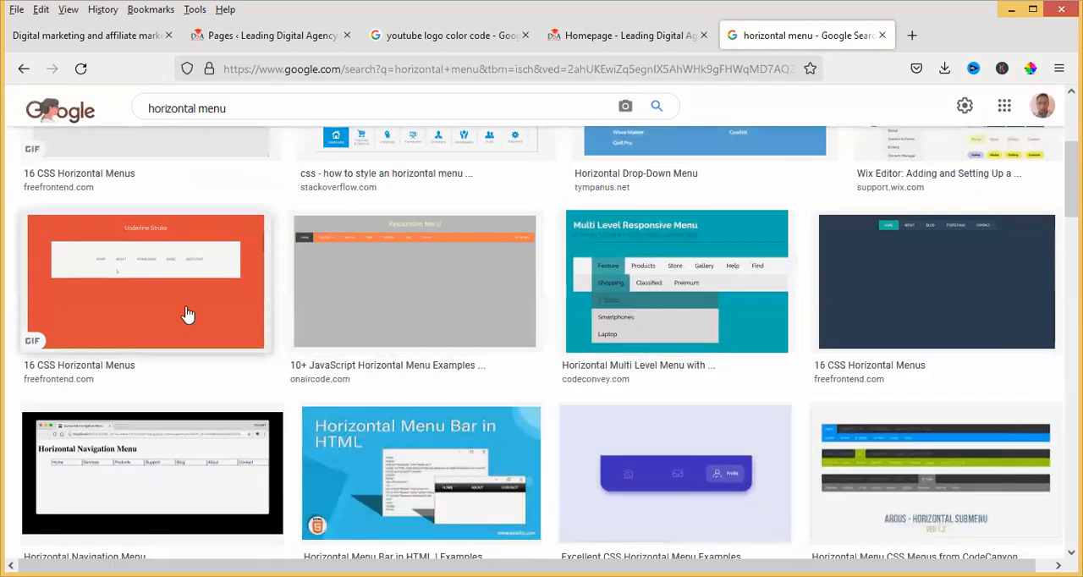
left_click(185, 315)
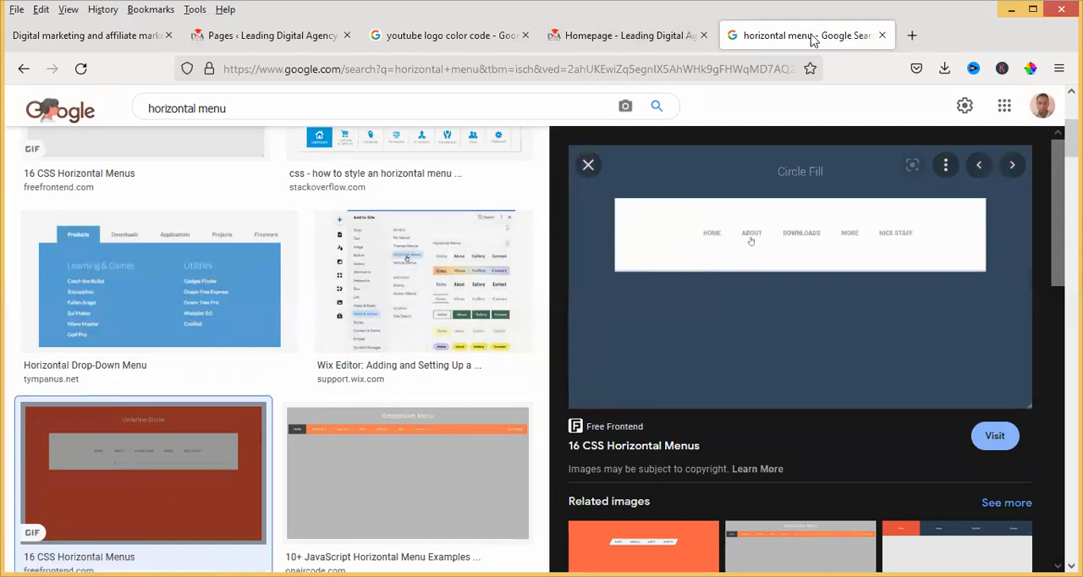
left_click(653, 42)
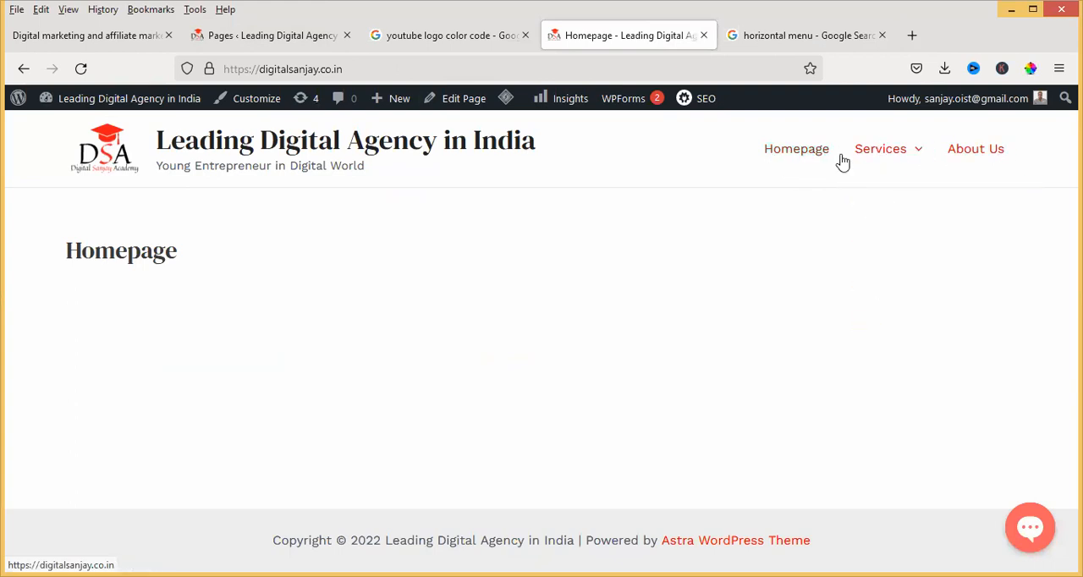
mouse_move(886, 157)
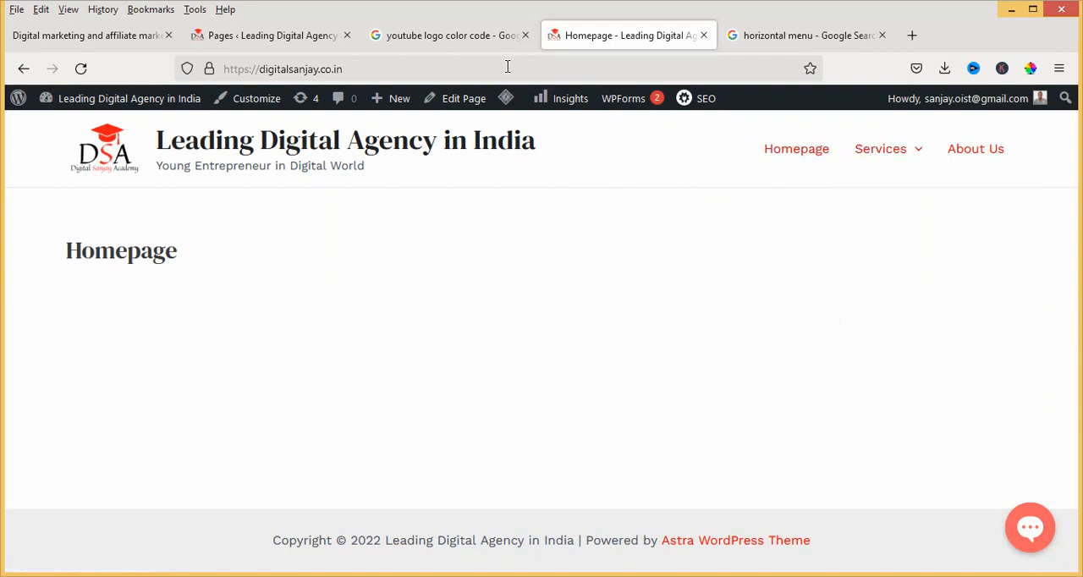
Add a new page titled "Contact Us" from the WordPress pages list and publish it
left_click(298, 42)
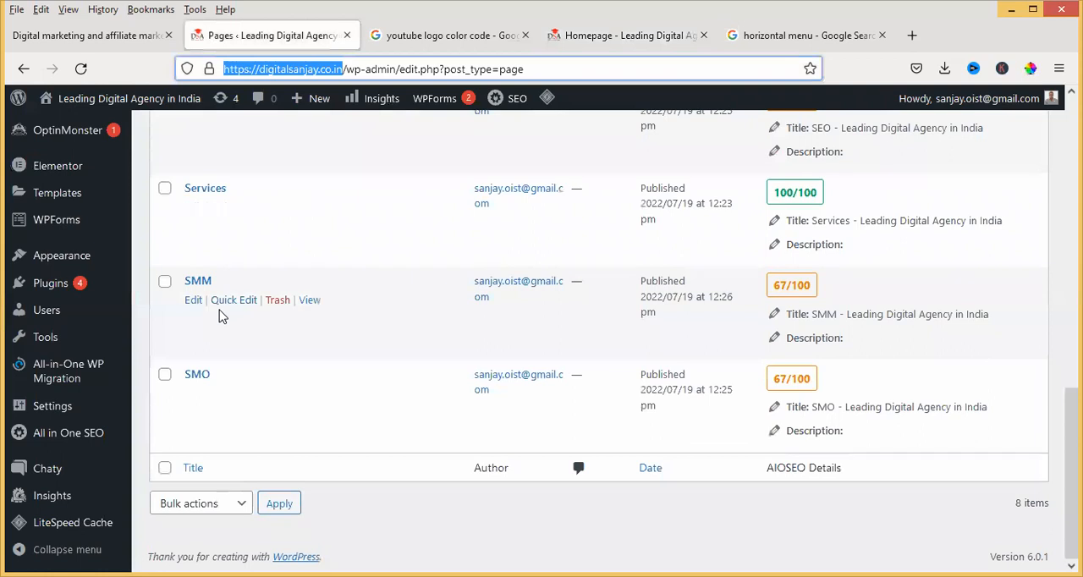
scroll(220, 317, "up", 8)
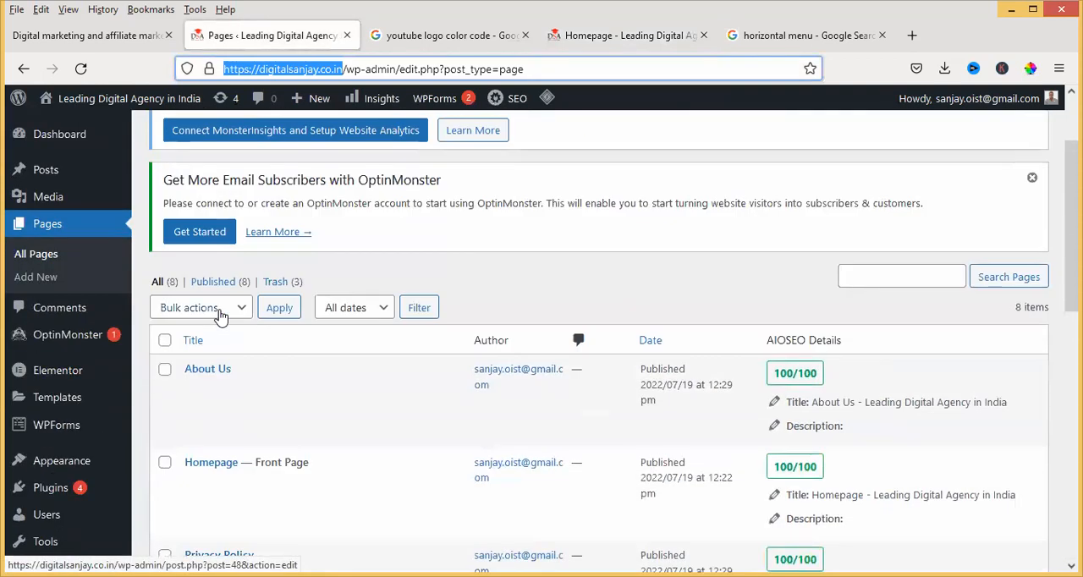
scroll(225, 313, "up", 3)
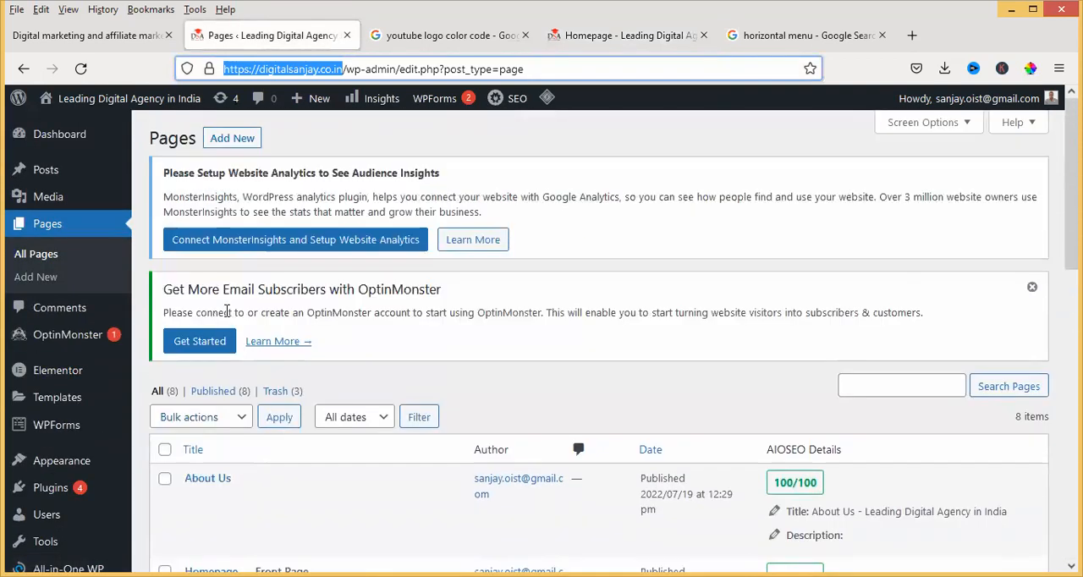
left_click(240, 138)
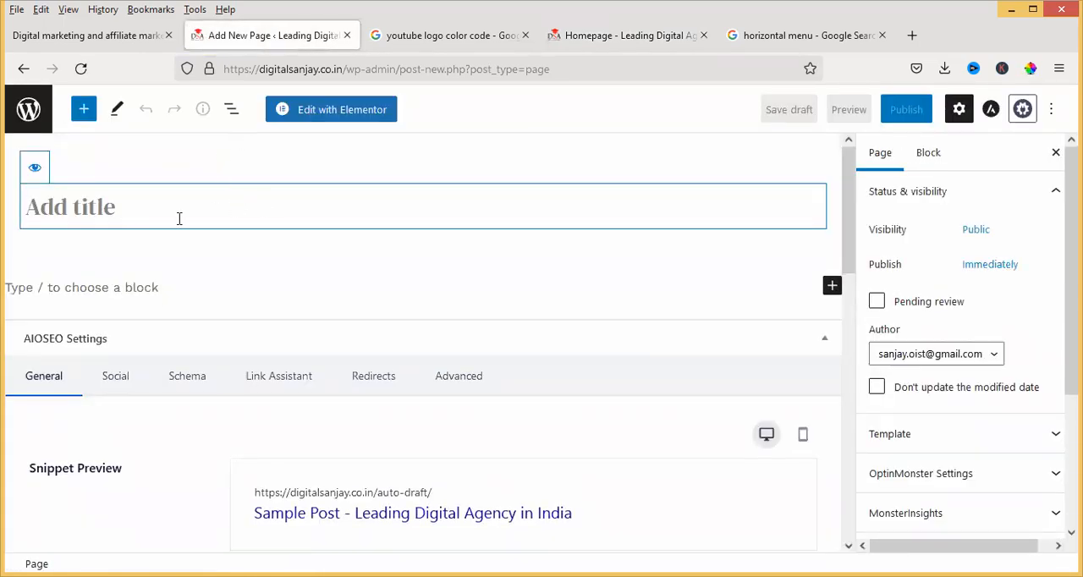
type("Co")
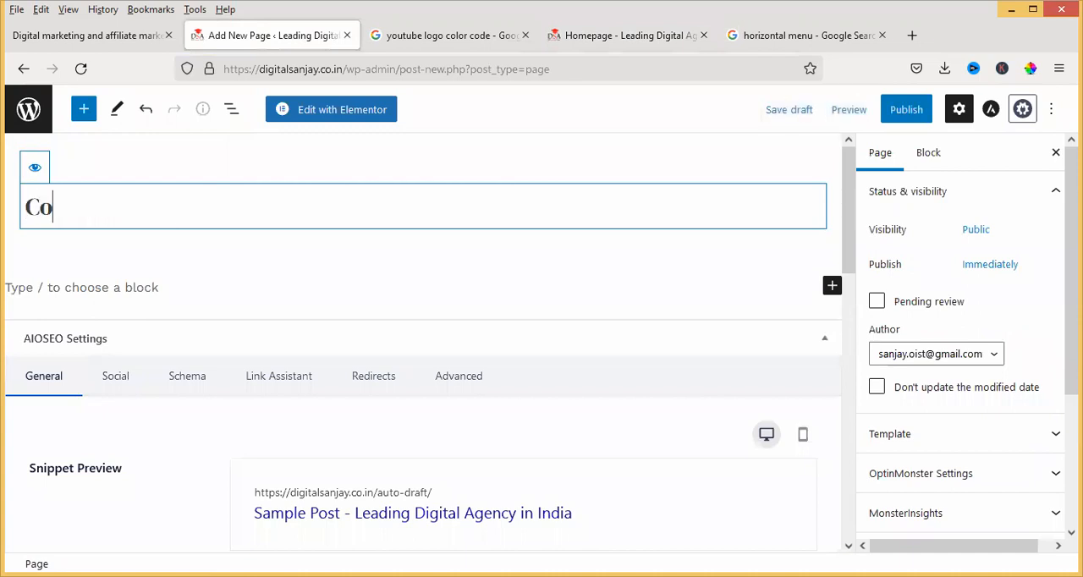
type("ntact Us")
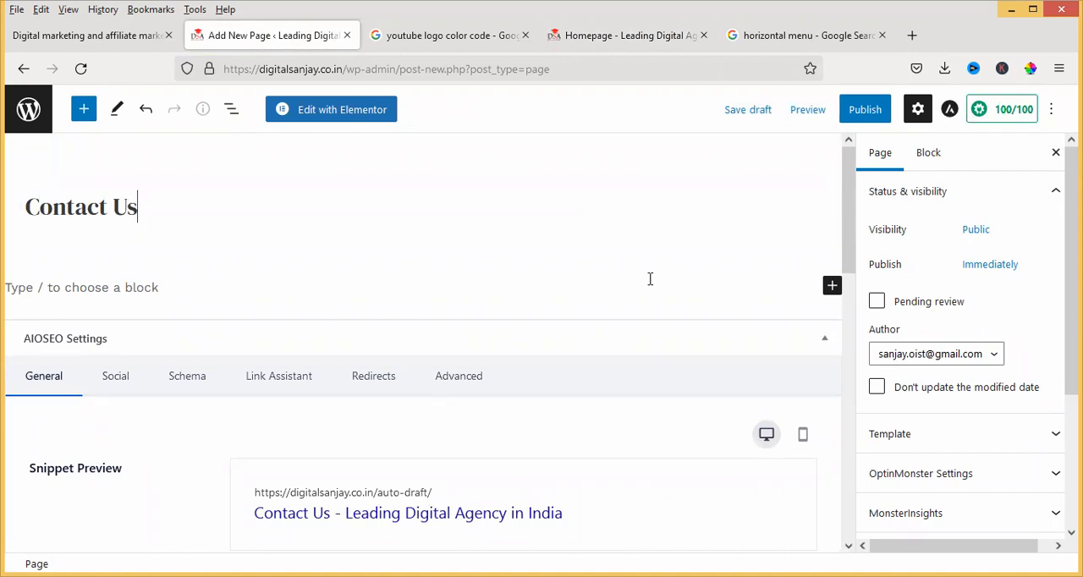
left_click(866, 112)
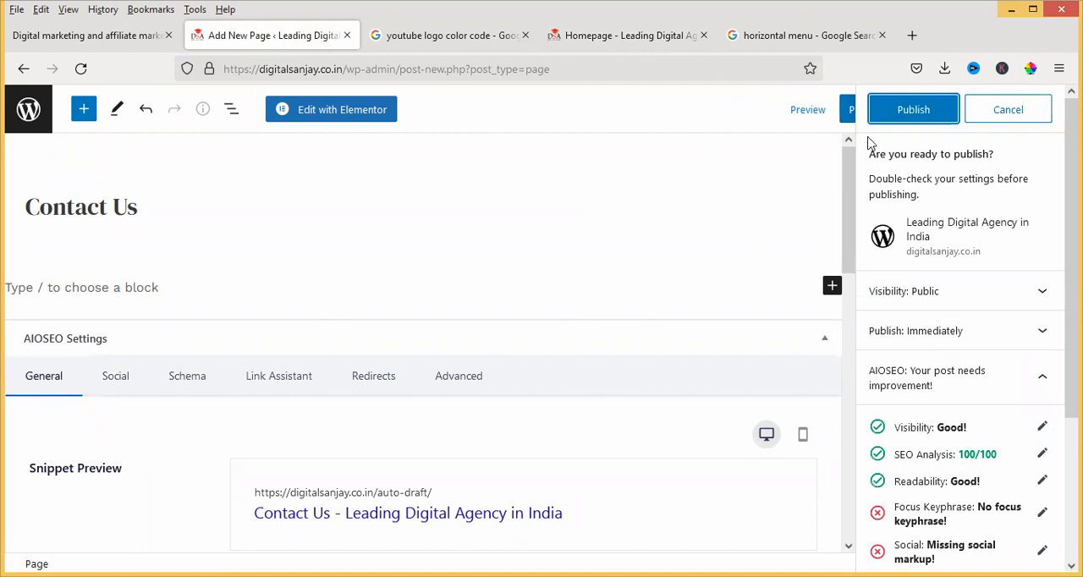
left_click(919, 111)
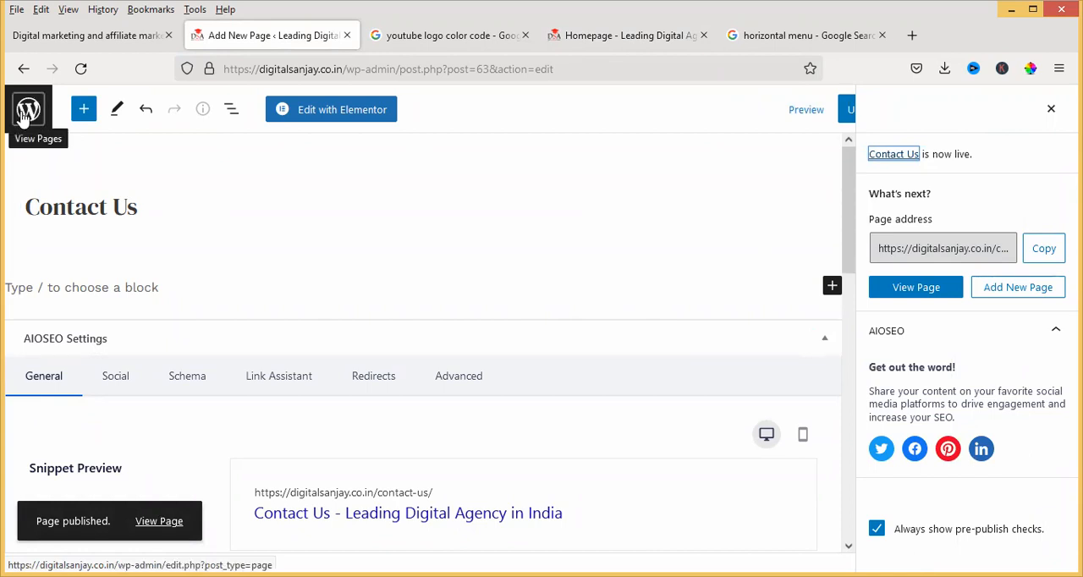
Add and publish another page titled "Product", and reload the live homepage to check its header menu
left_click(1009, 289)
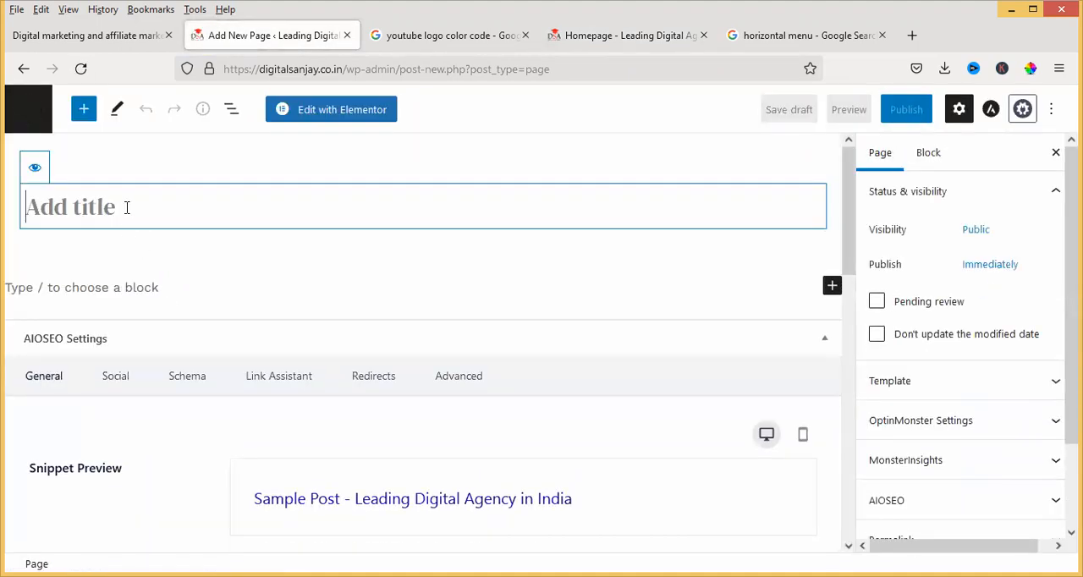
type("Product")
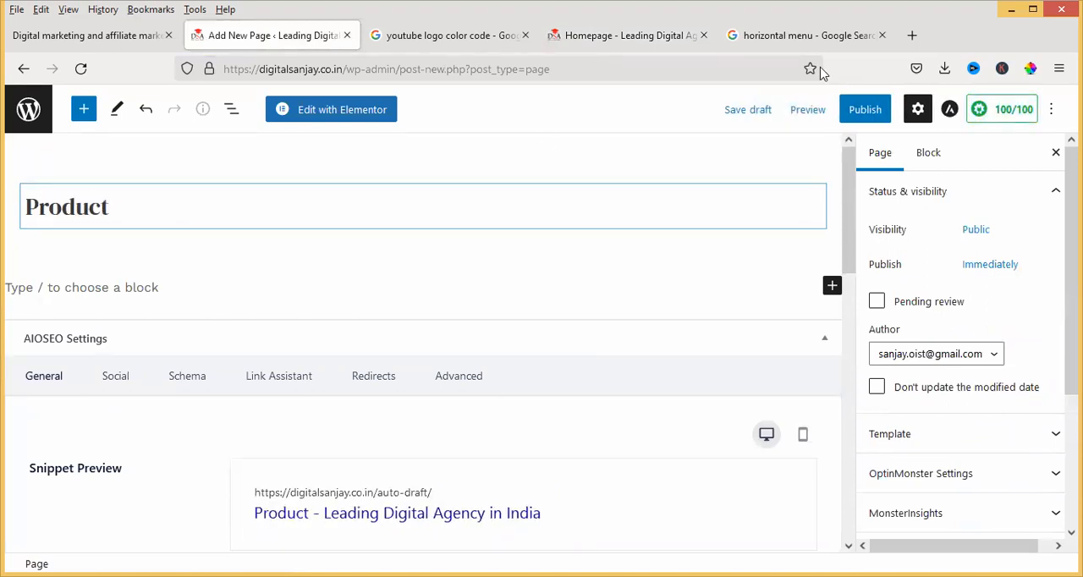
left_click(864, 110)
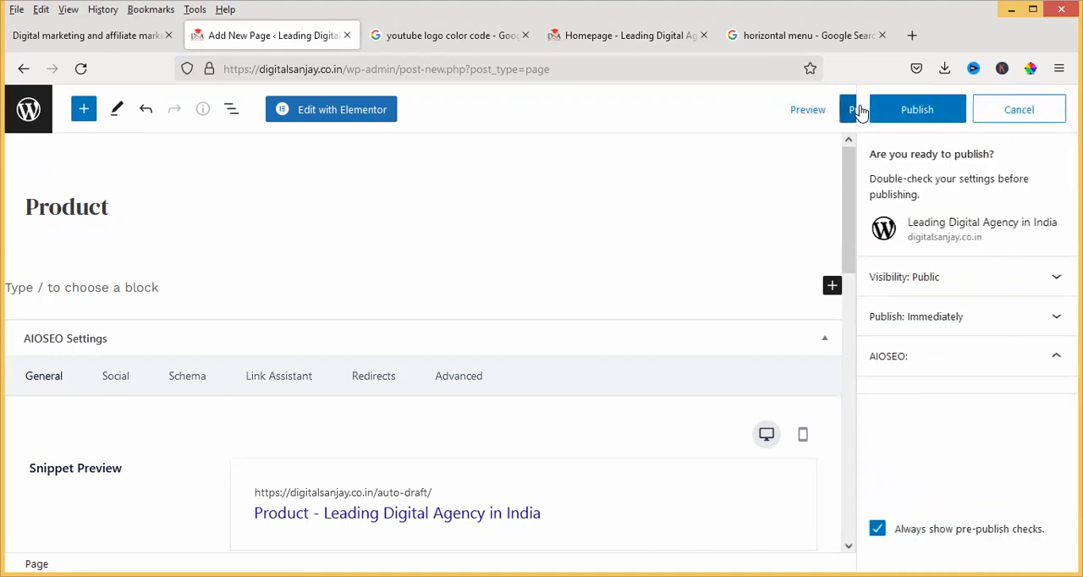
left_click(913, 111)
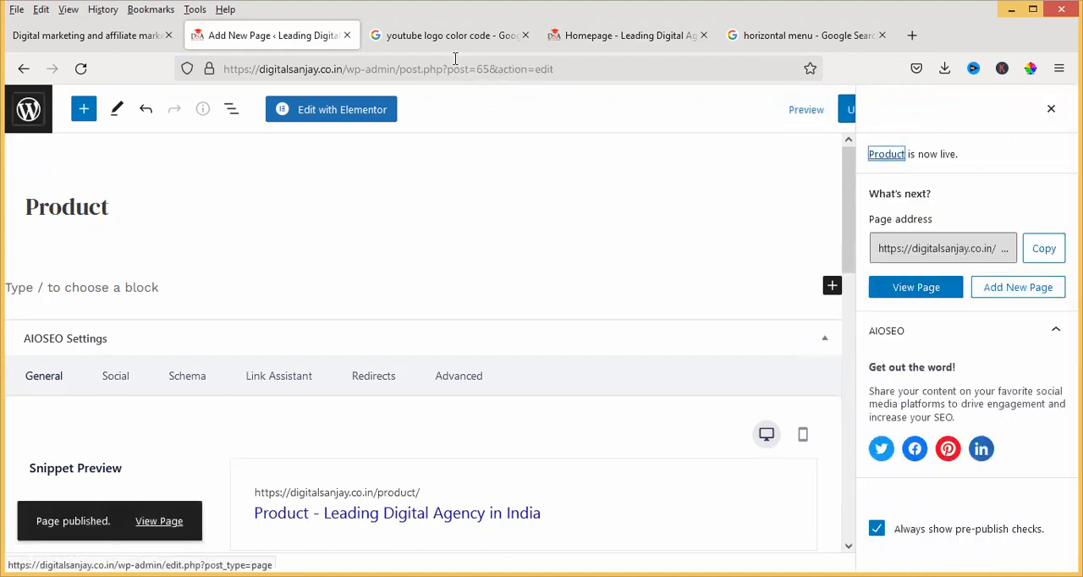
left_click(626, 36)
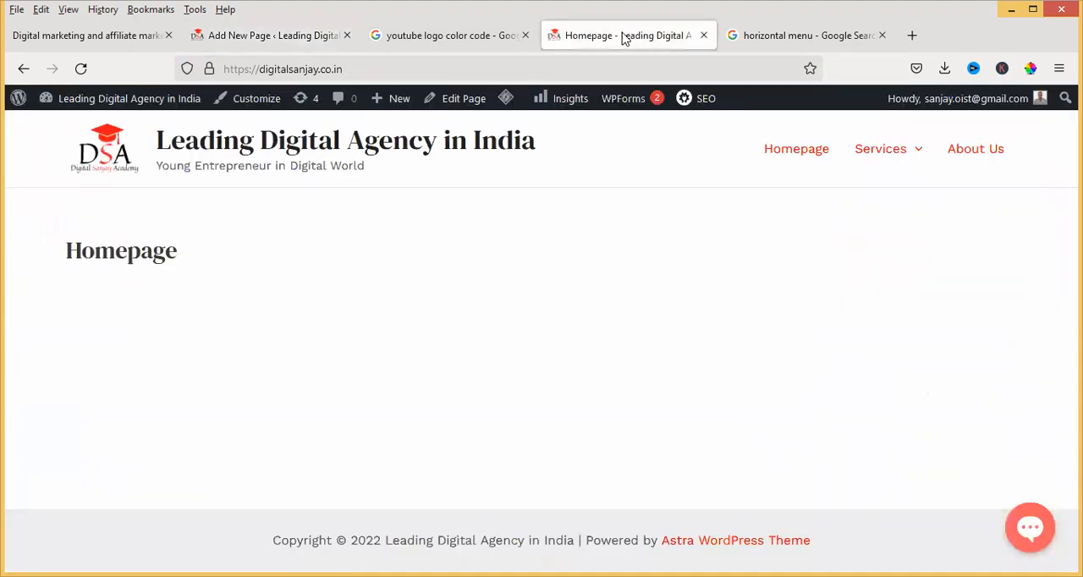
left_click(80, 68)
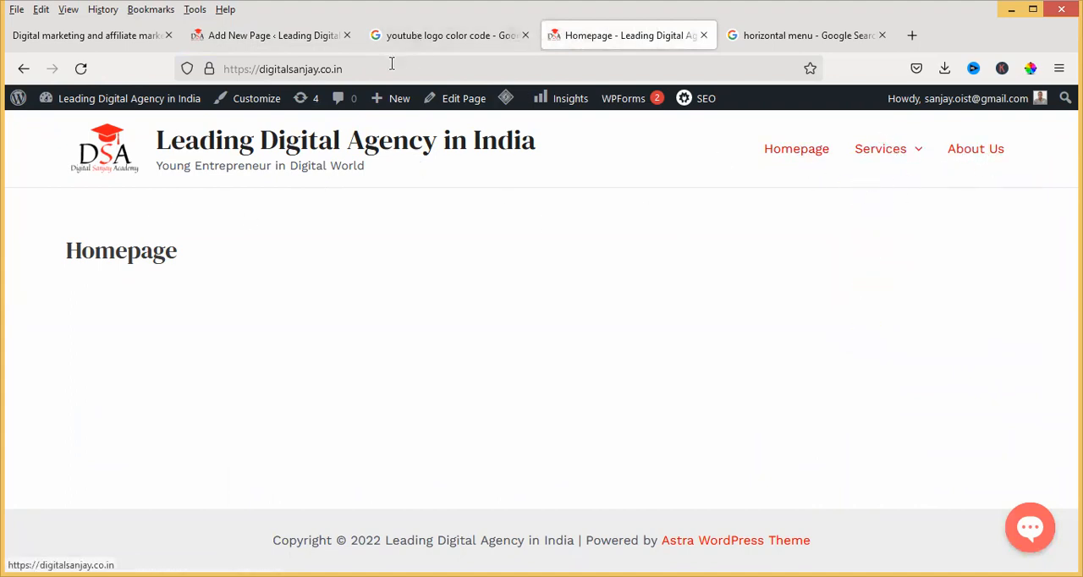
Return to the WordPress pages list and check it for the new Contact Us and Product pages
left_click(285, 38)
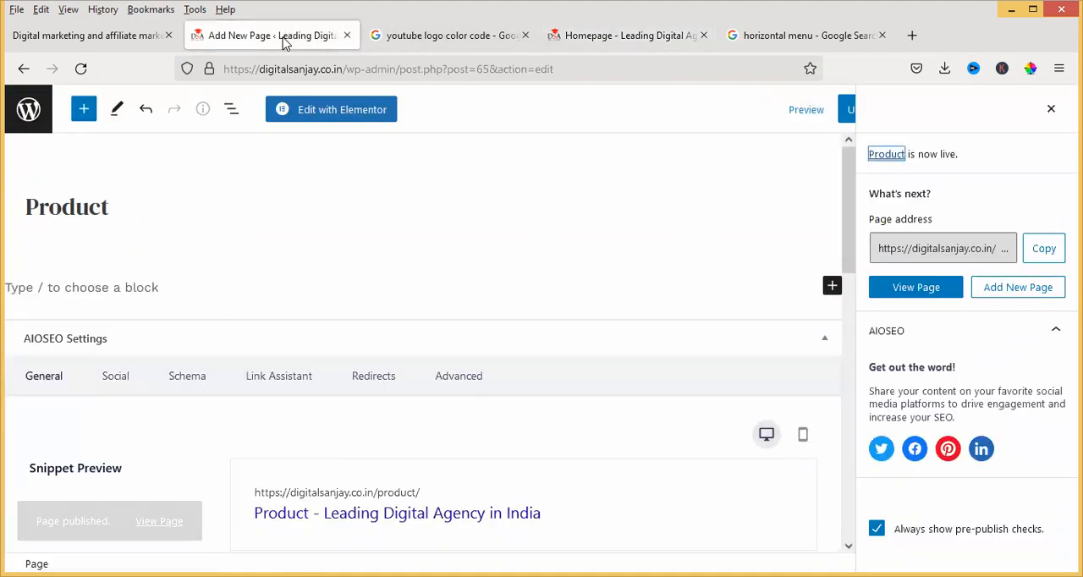
left_click(28, 111)
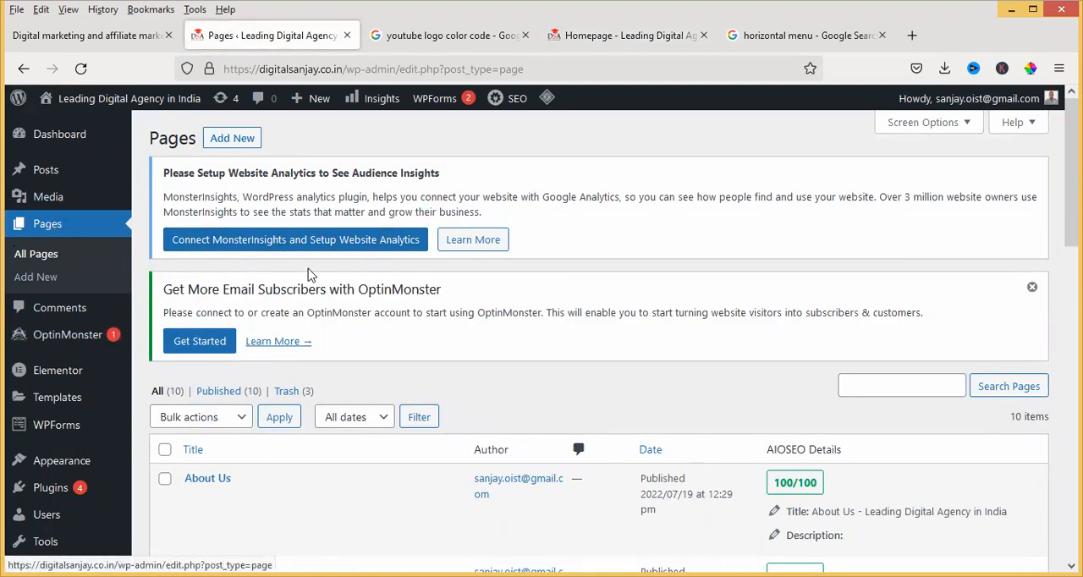
scroll(339, 251, "down", 5)
scroll(272, 247, "up", 2)
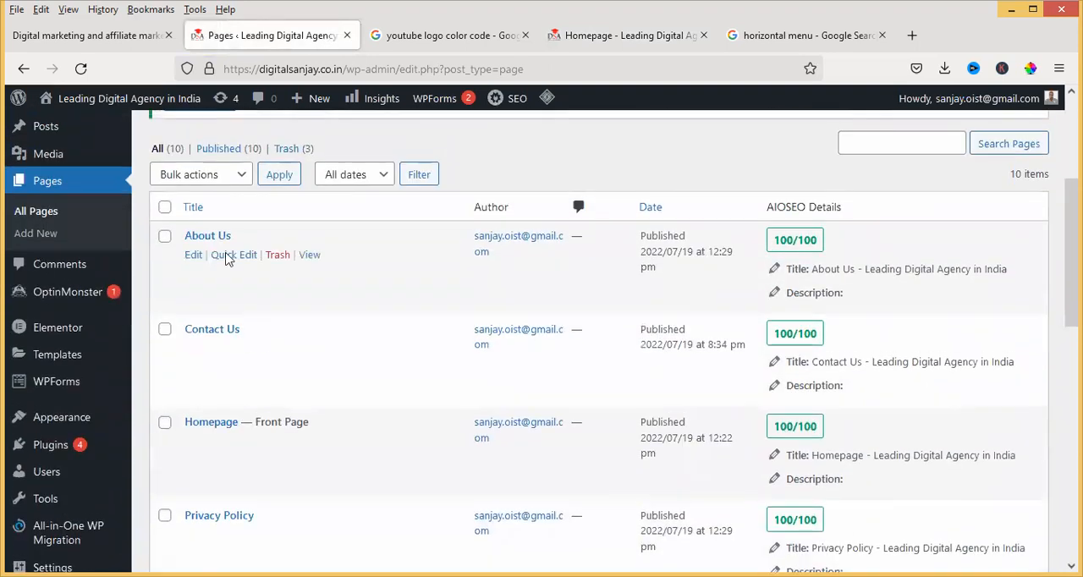
scroll(245, 254, "down", 2)
scroll(246, 259, "down", 2)
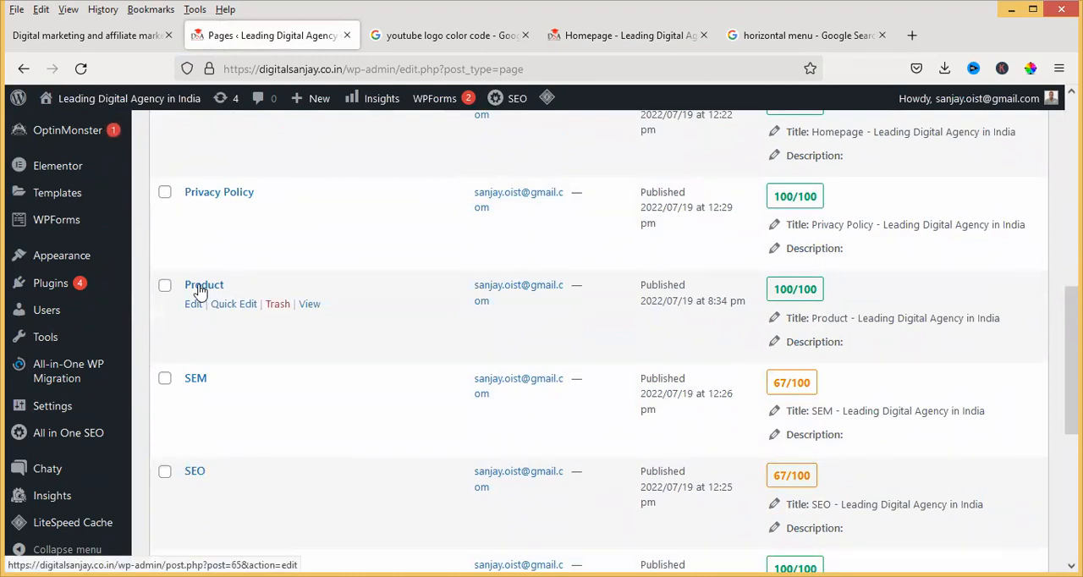
scroll(259, 300, "up", 2)
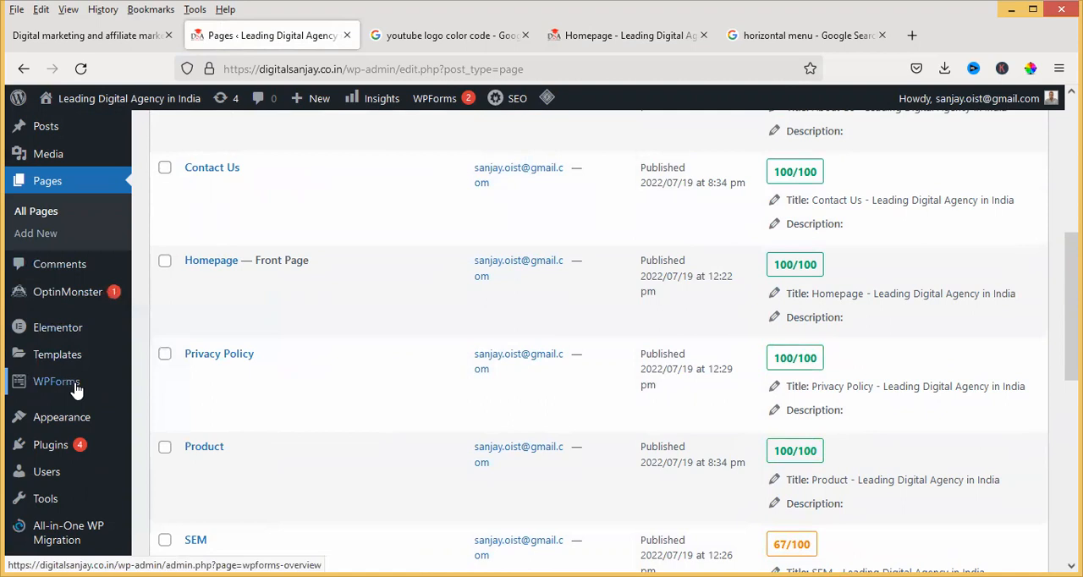
Open the site's menu editor and add the Product and Contact Us pages to Main Menu
mouse_move(85, 421)
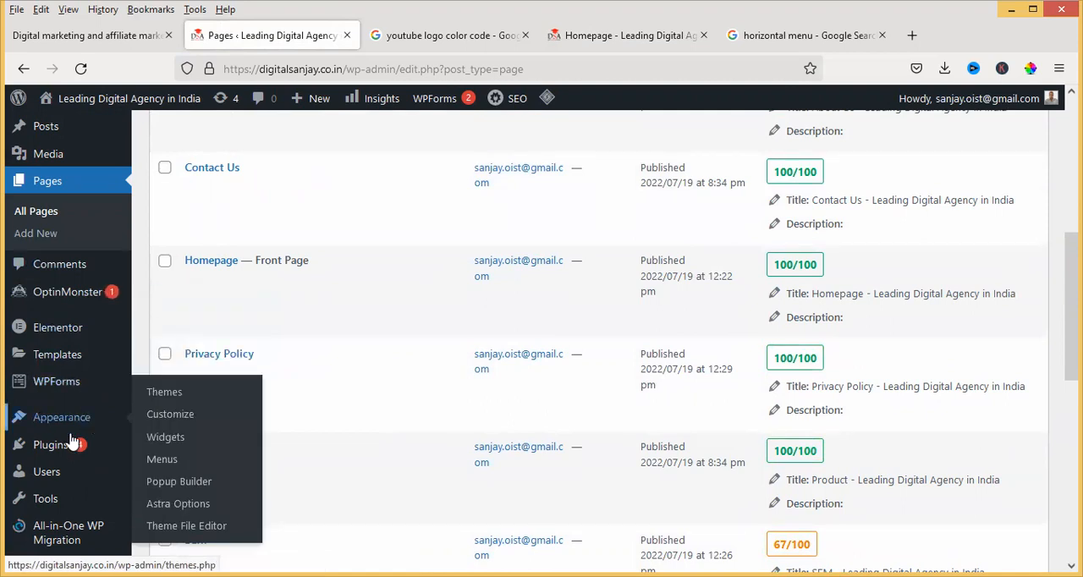
left_click(162, 459)
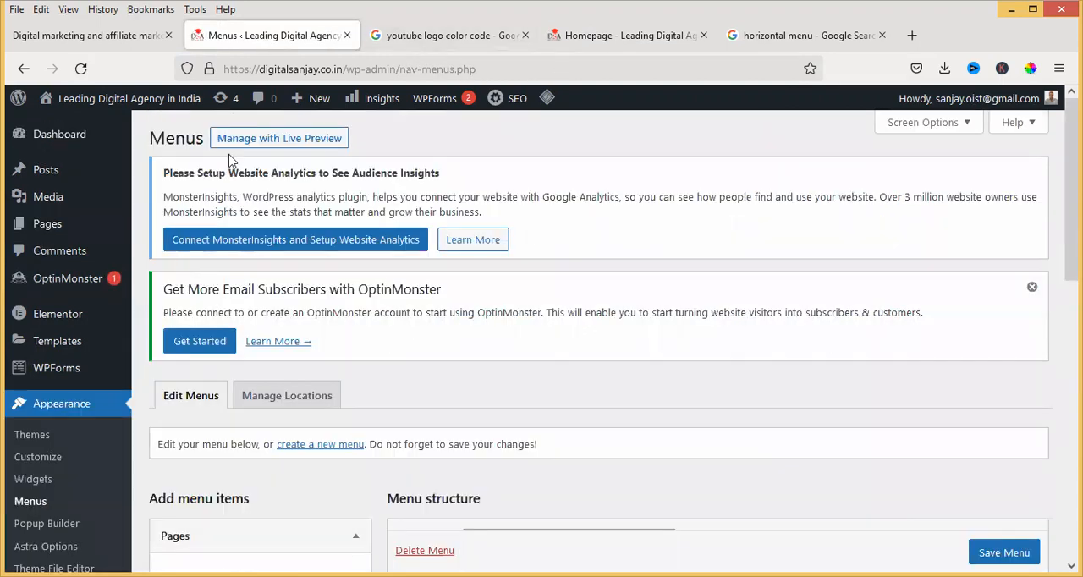
scroll(369, 279, "down", 5)
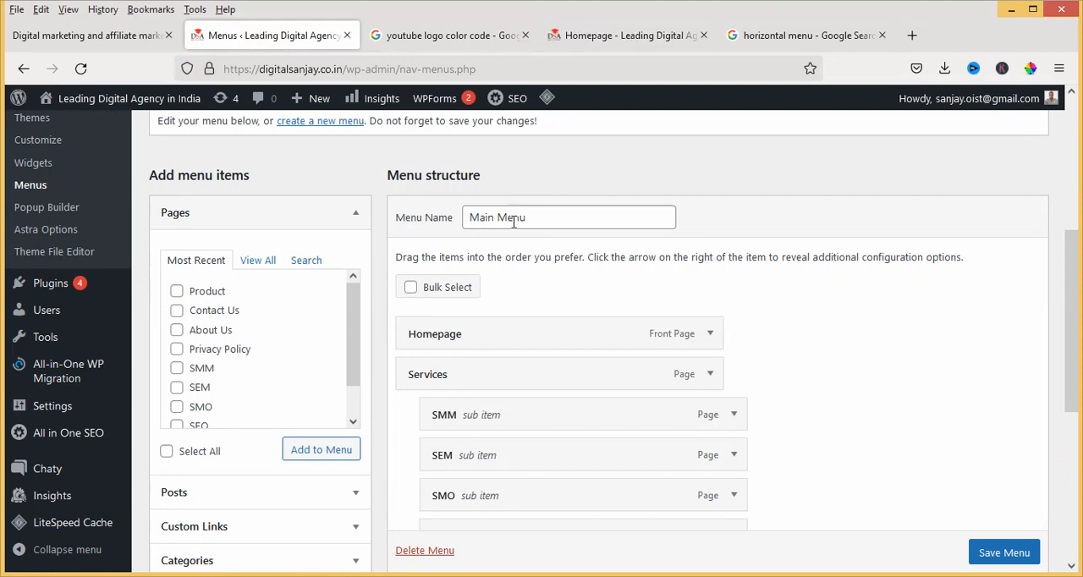
scroll(393, 240, "down", 2)
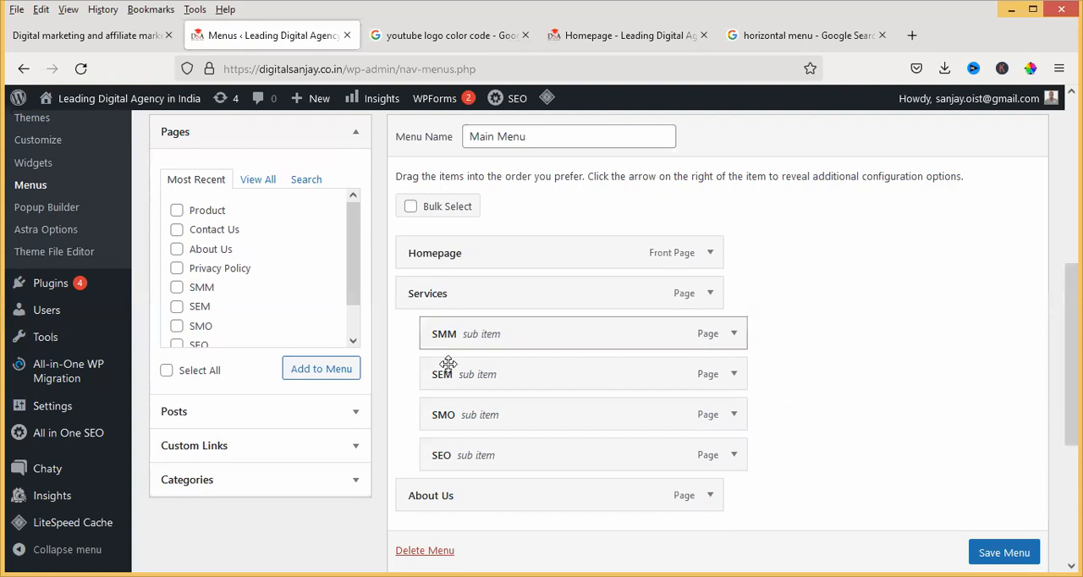
left_click(177, 227)
left_click(317, 372)
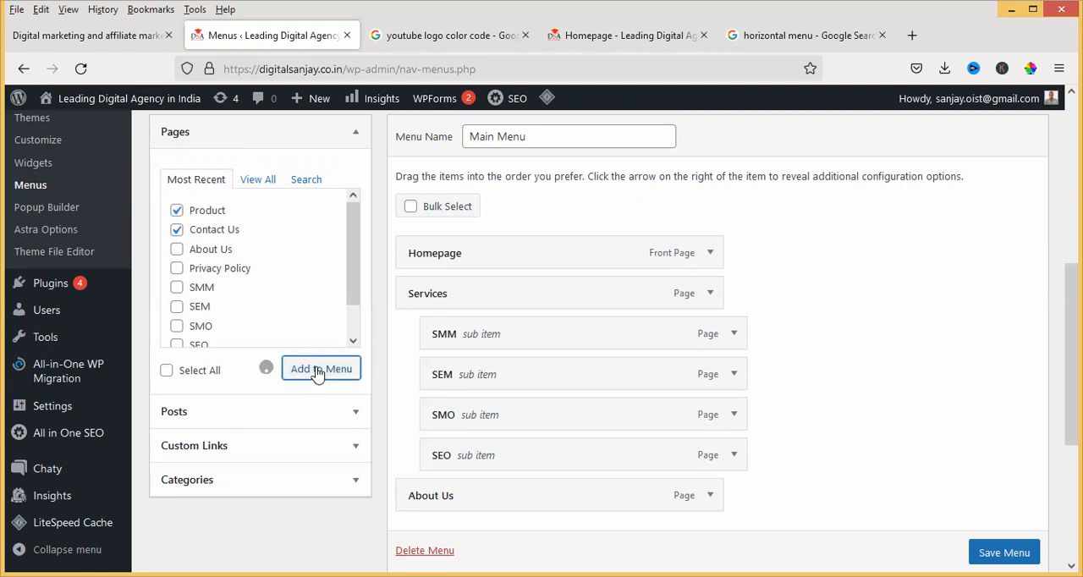
Try placing Contact Us above Product in the menu structure, and move it back below Product
scroll(450, 278, "down", 3)
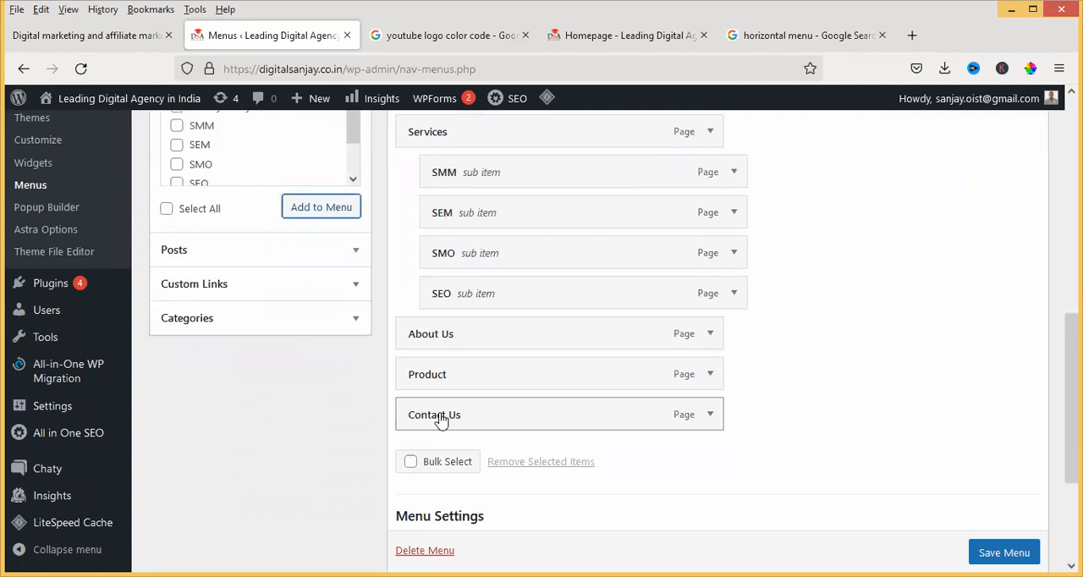
left_click_drag(437, 419, 439, 379)
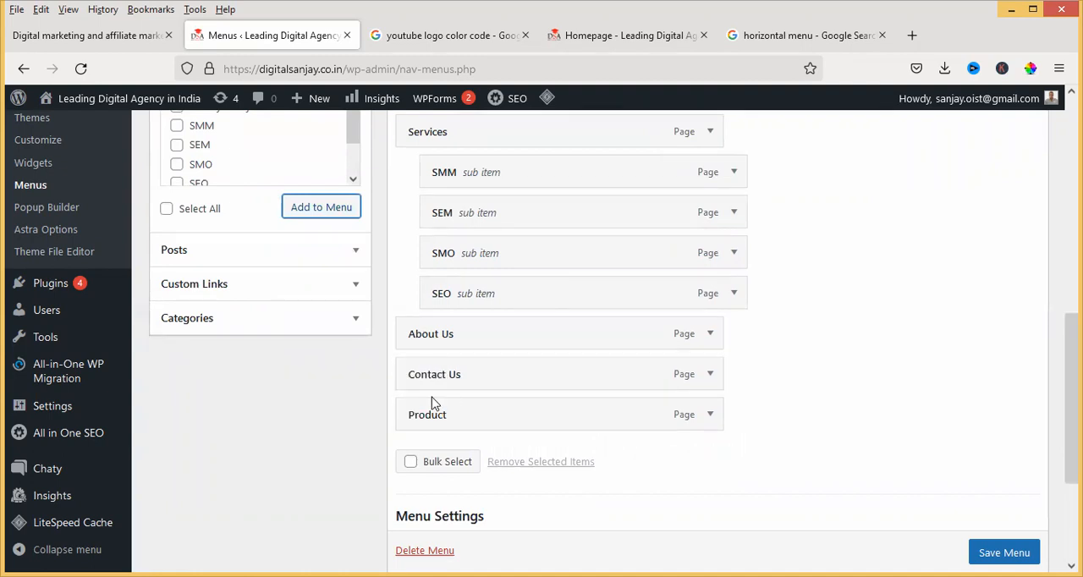
left_click_drag(436, 380, 439, 415)
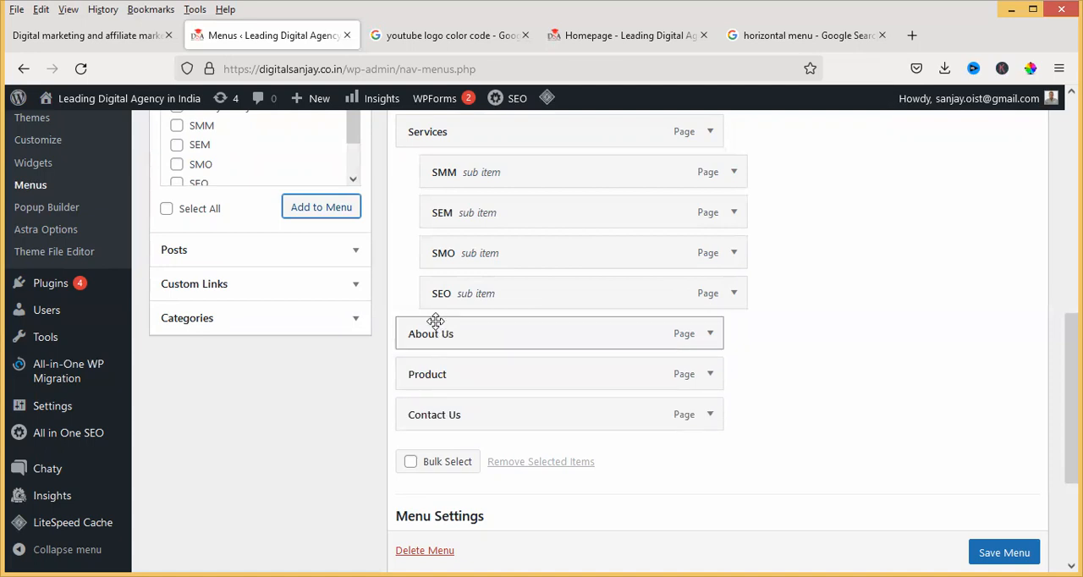
Remove the SMM sub item from under Services and select the SMM page for adding again
scroll(444, 237, "up", 2)
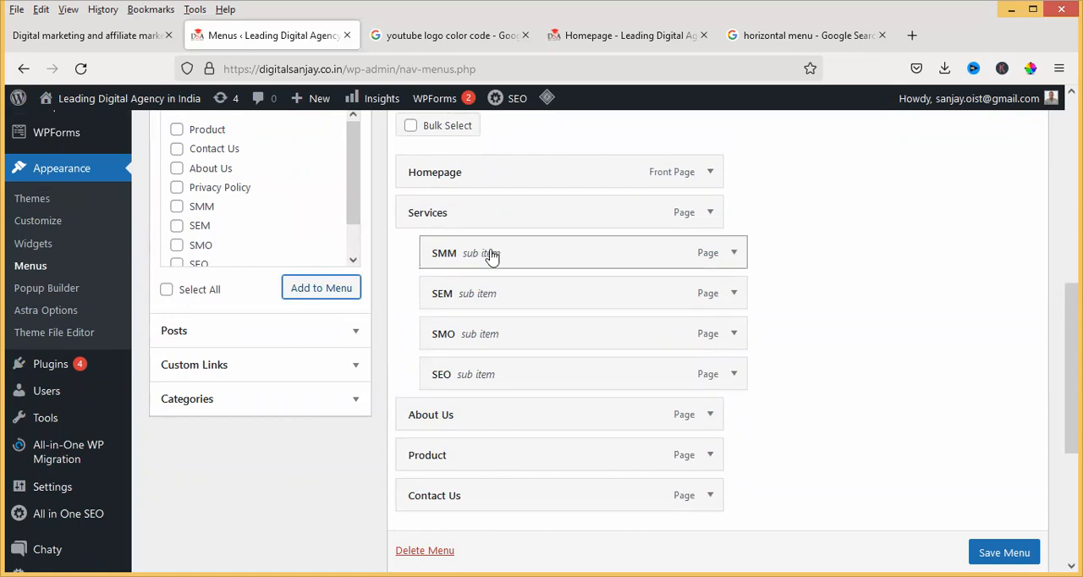
left_click_drag(468, 254, 436, 255)
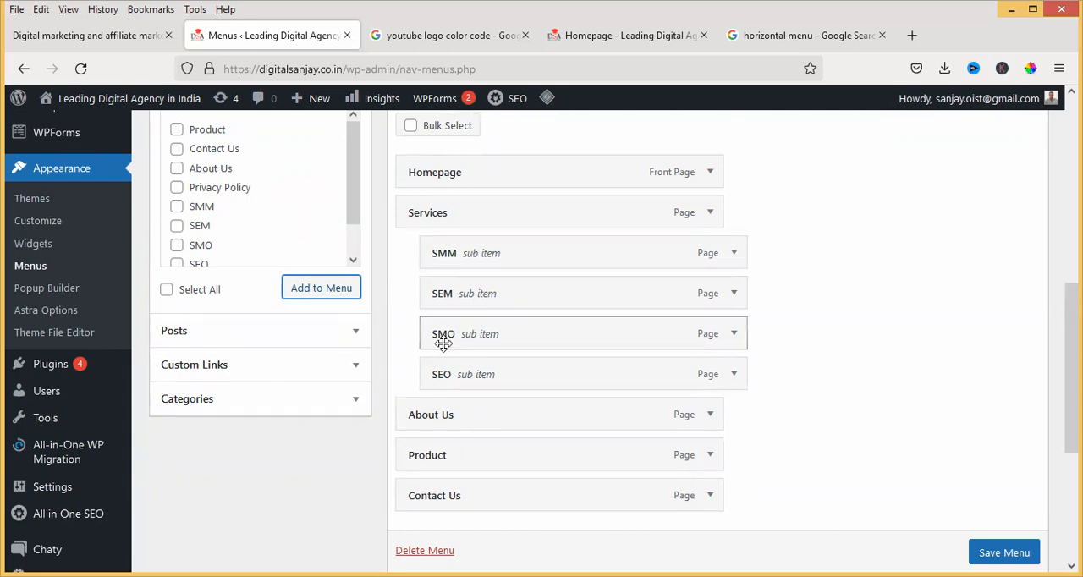
right_click(652, 254)
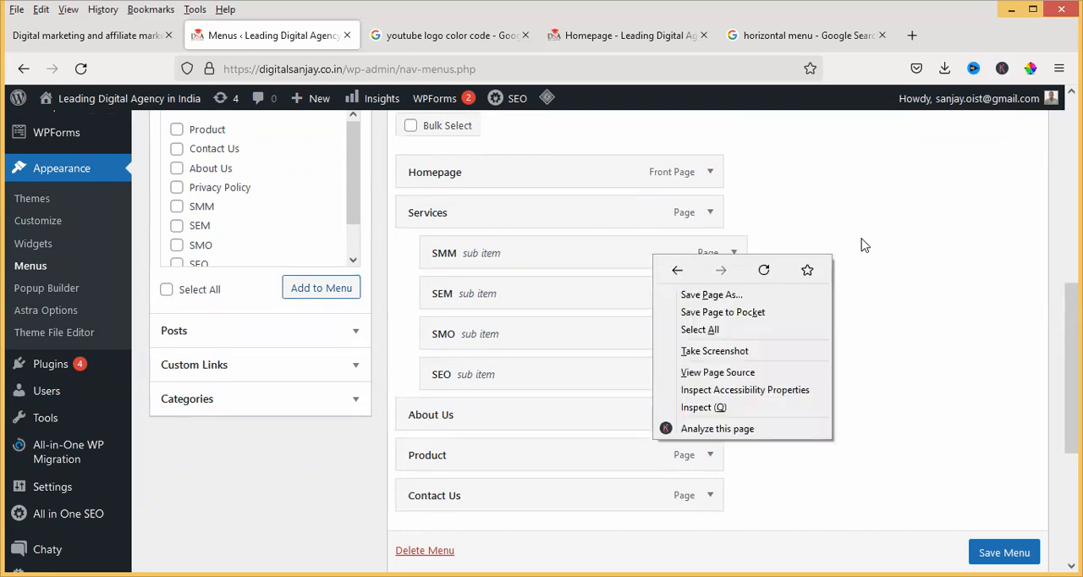
left_click(735, 254)
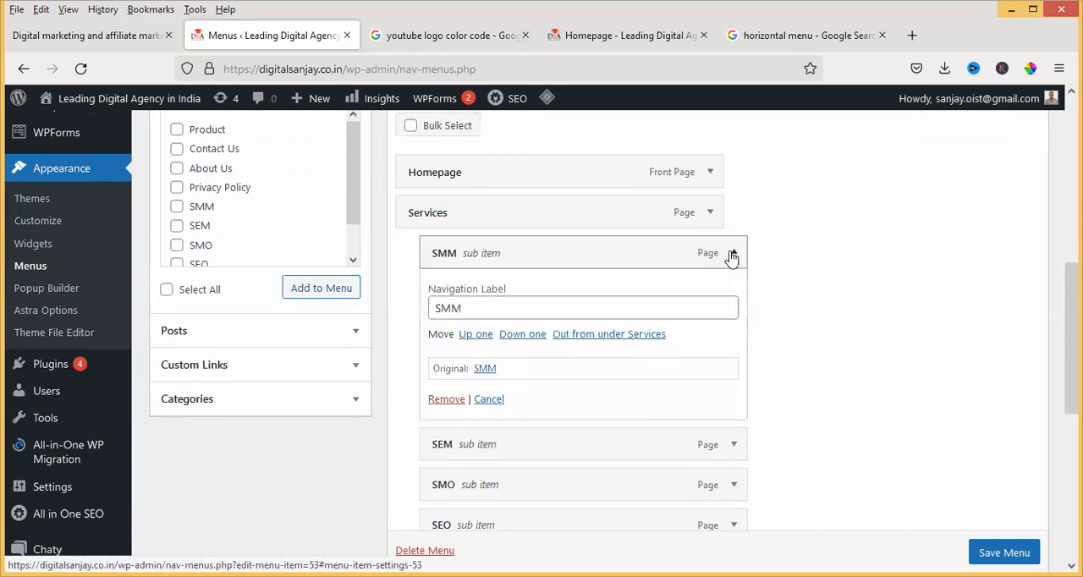
left_click(448, 400)
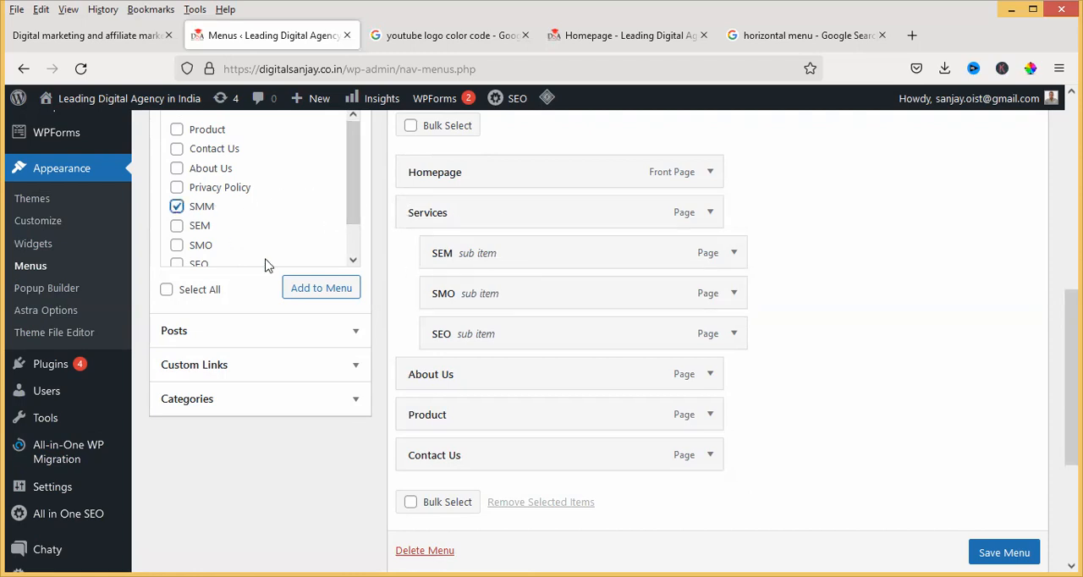
Add the SMM page to the menu again and nest it as the first sub item under Services
left_click(306, 291)
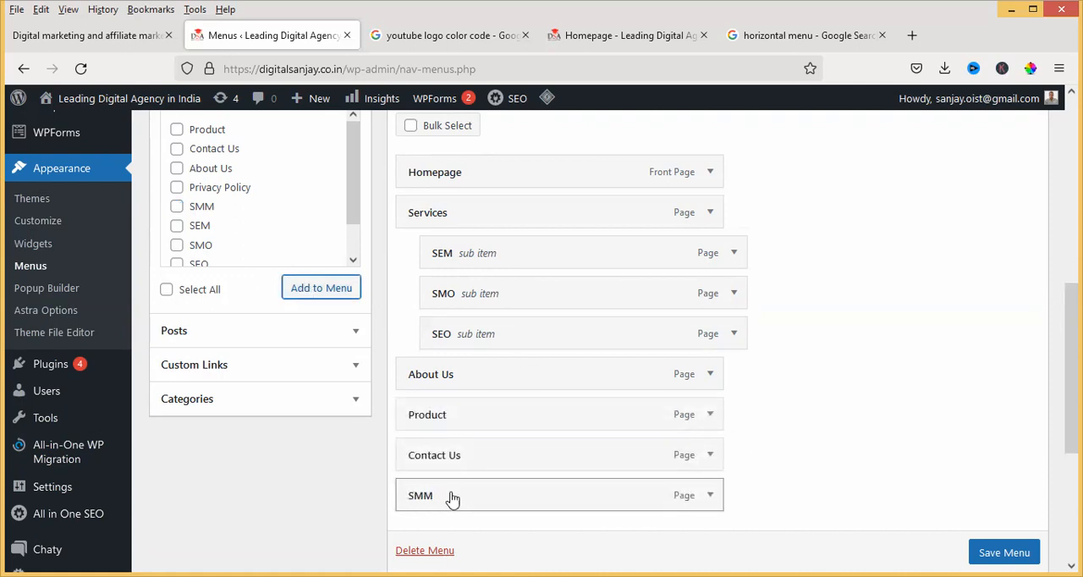
left_click_drag(471, 499, 460, 253)
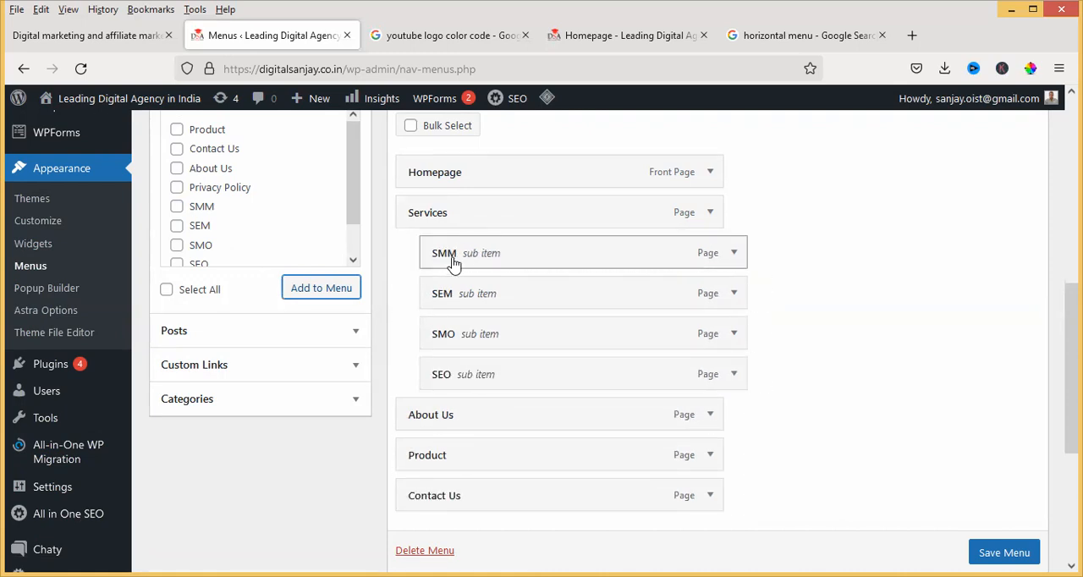
Move SMM to the end of the menu as a sub item of Contact Us and save the menu
scroll(484, 253, "down", 2)
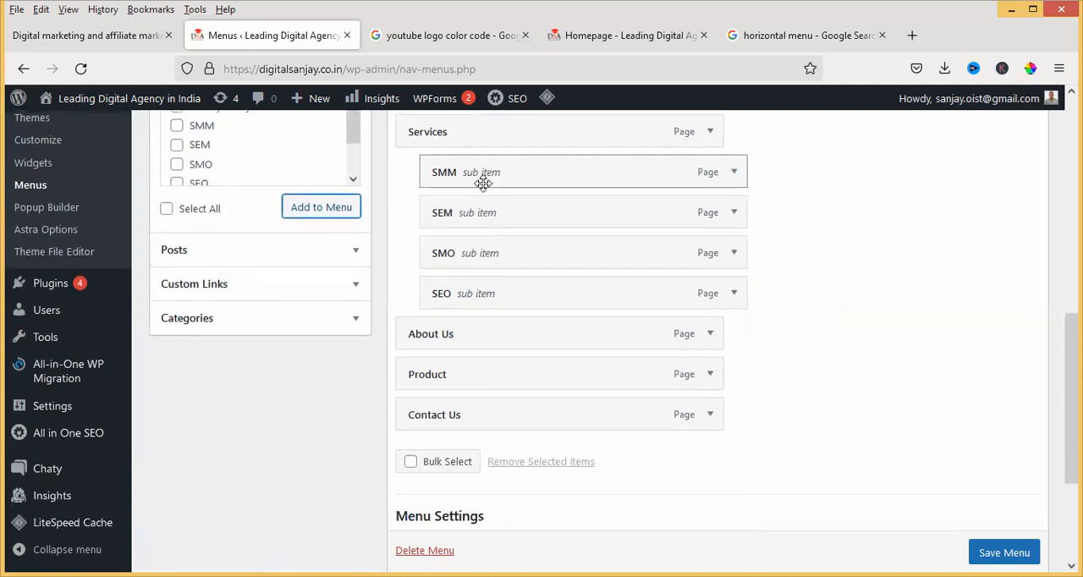
left_click_drag(476, 179, 447, 428)
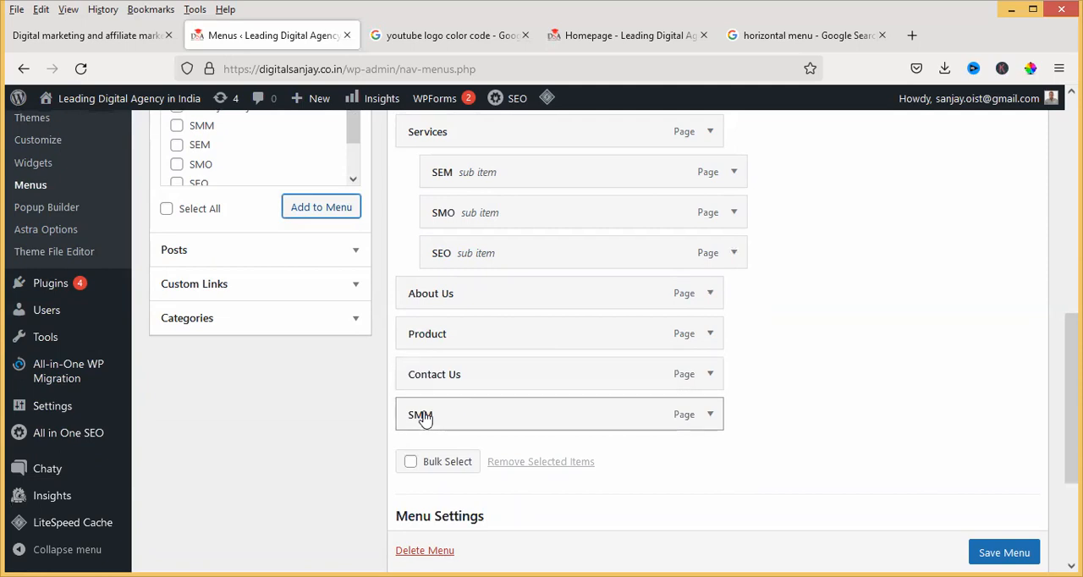
left_click_drag(424, 419, 444, 417)
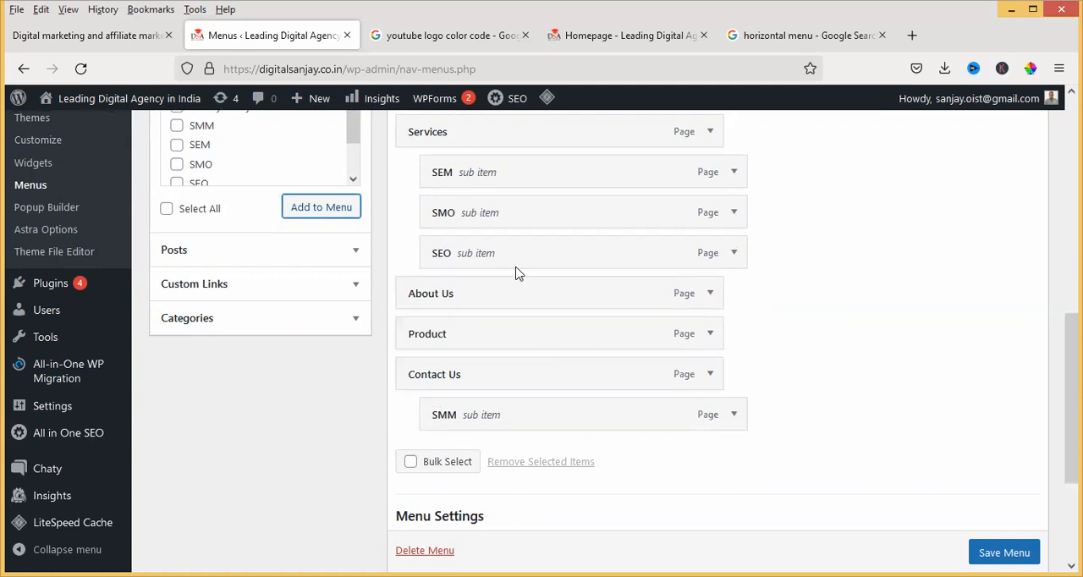
left_click(1005, 552)
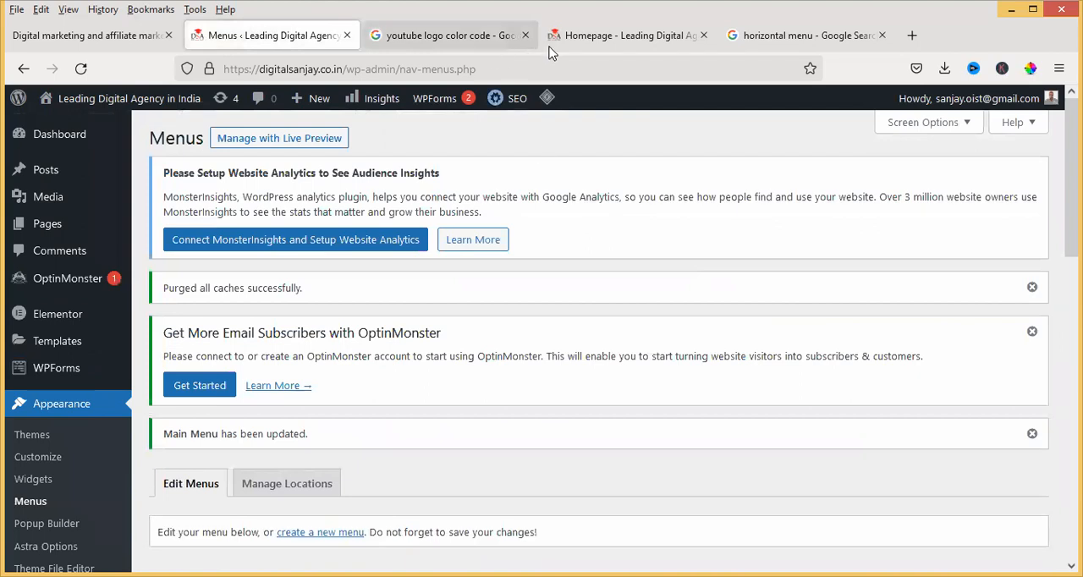
Reload the live homepage and inspect the header menu with its Services and Contact Us submenus
left_click(581, 39)
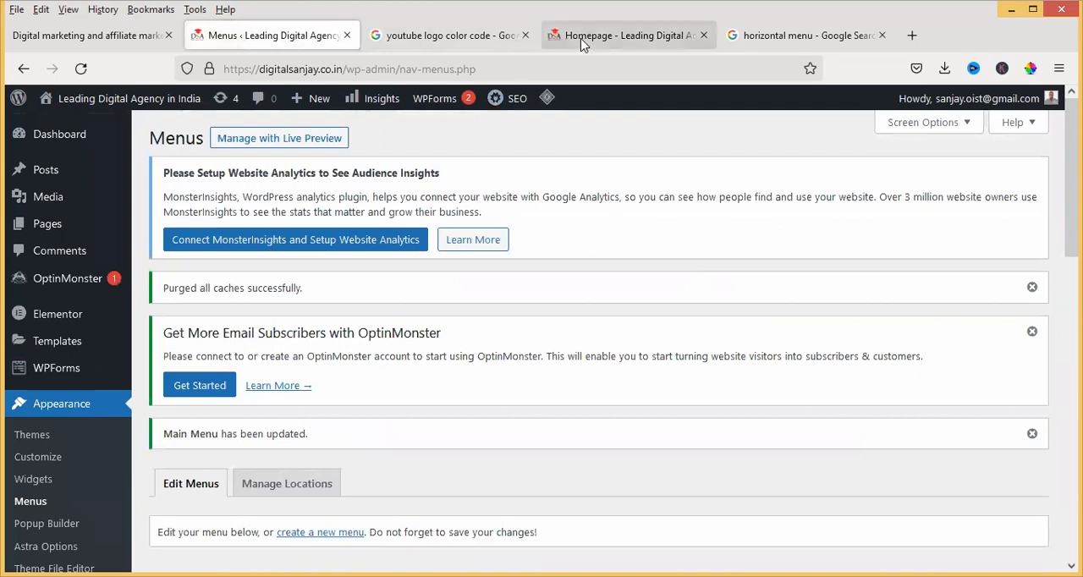
left_click(81, 70)
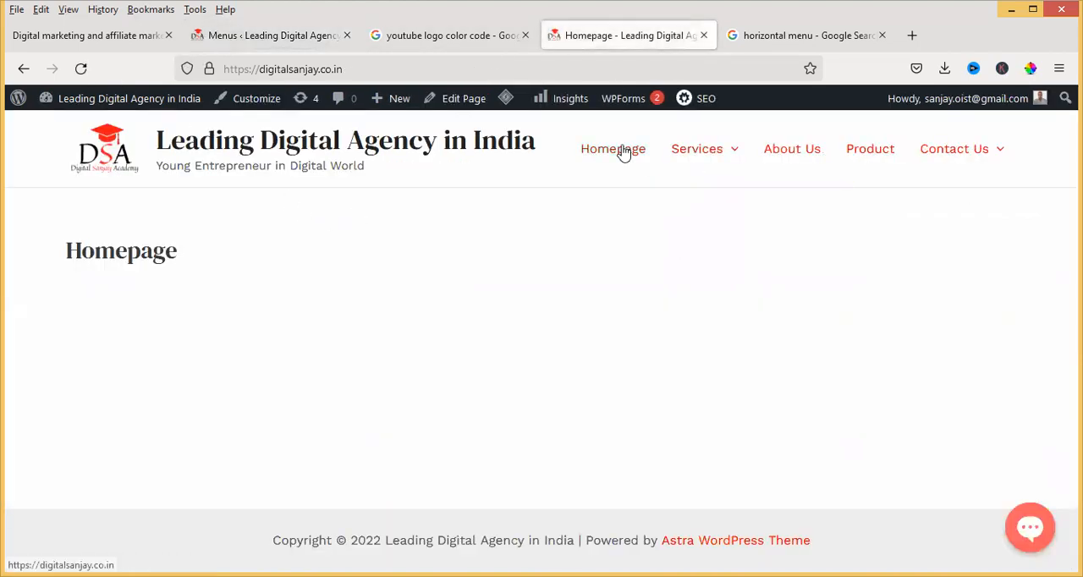
mouse_move(704, 161)
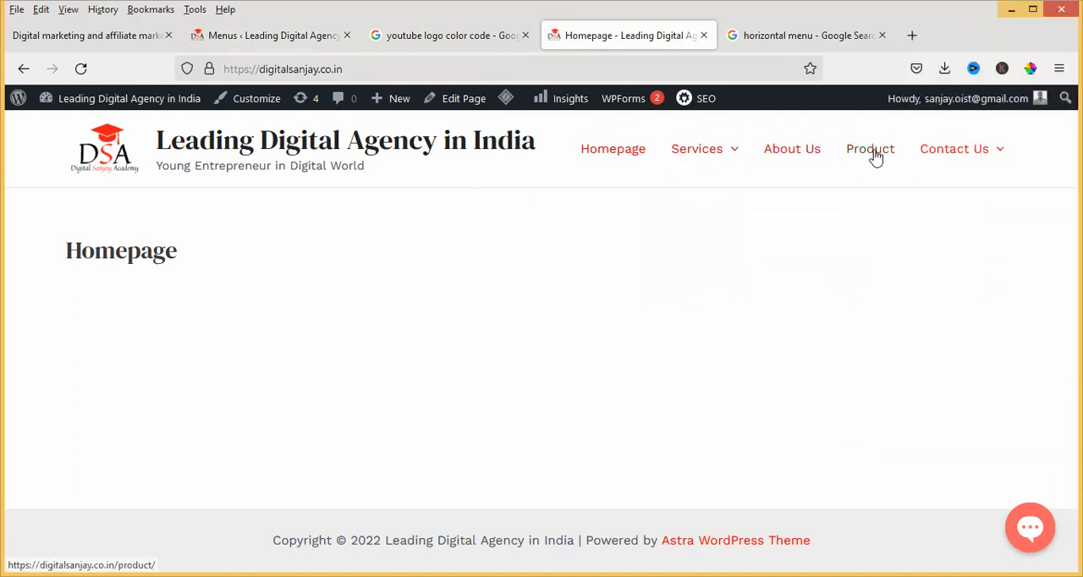
mouse_move(969, 161)
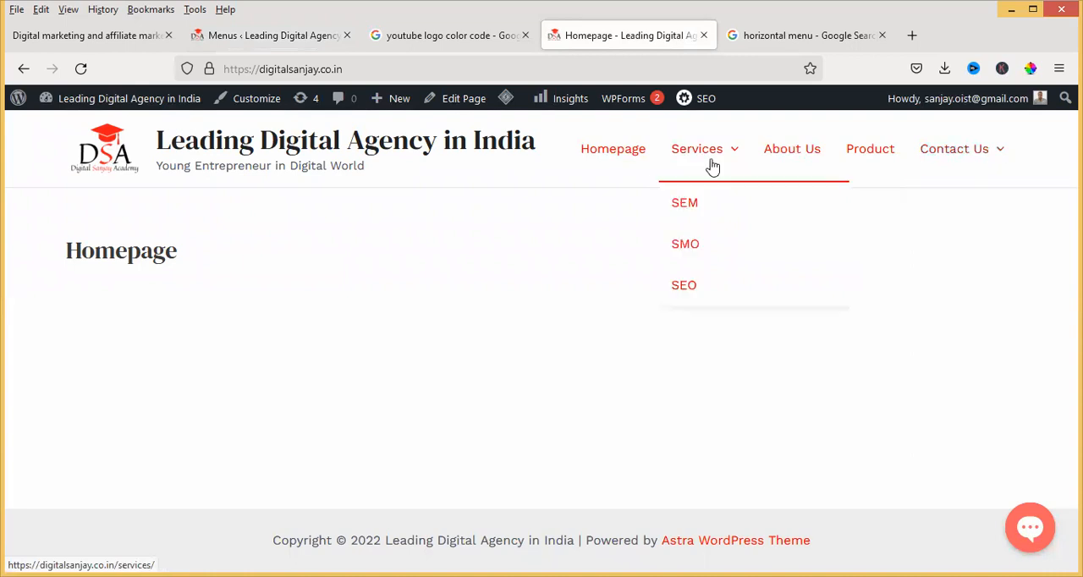
Return to the menu editor and remove the SMM sub item from under Contact Us
left_click(272, 36)
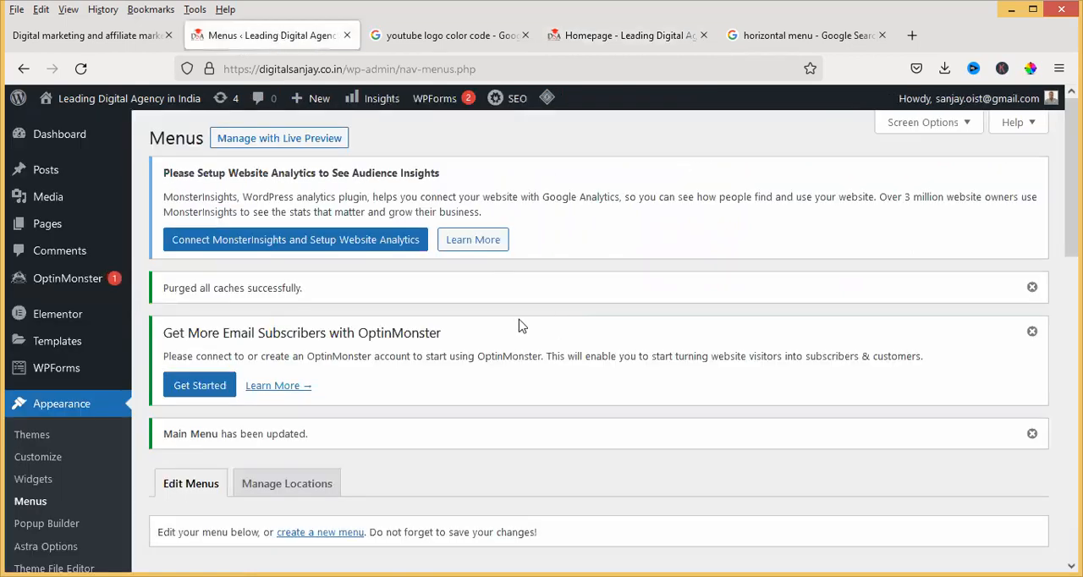
scroll(401, 277, "down", 6)
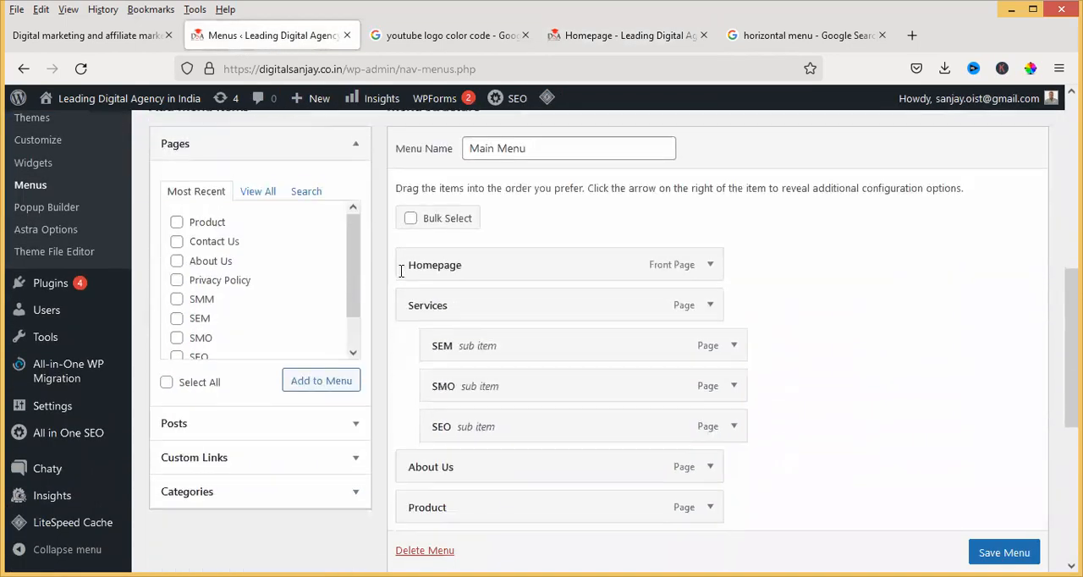
scroll(401, 271, "down", 2)
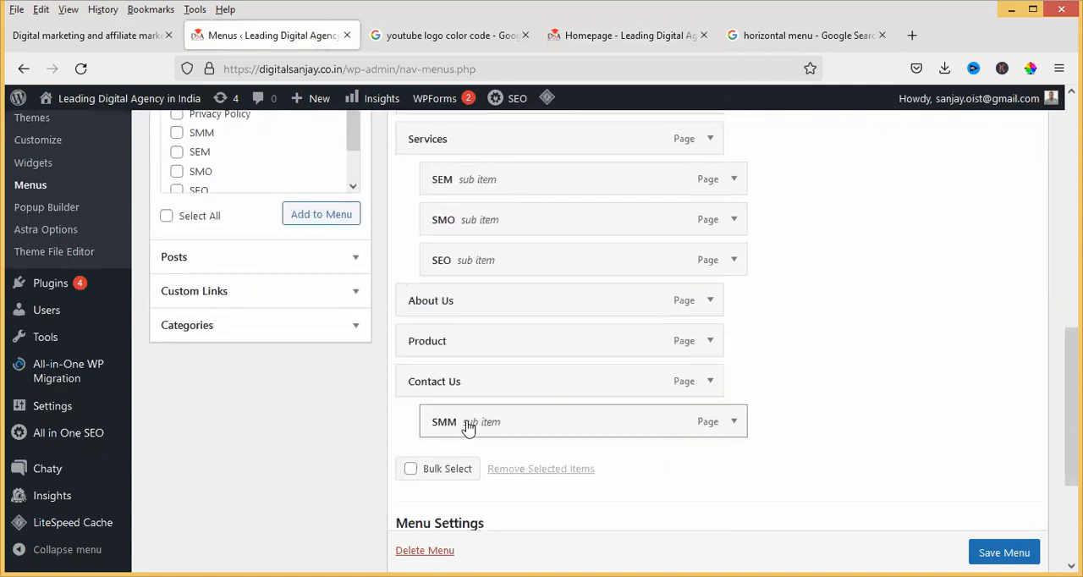
left_click(734, 423)
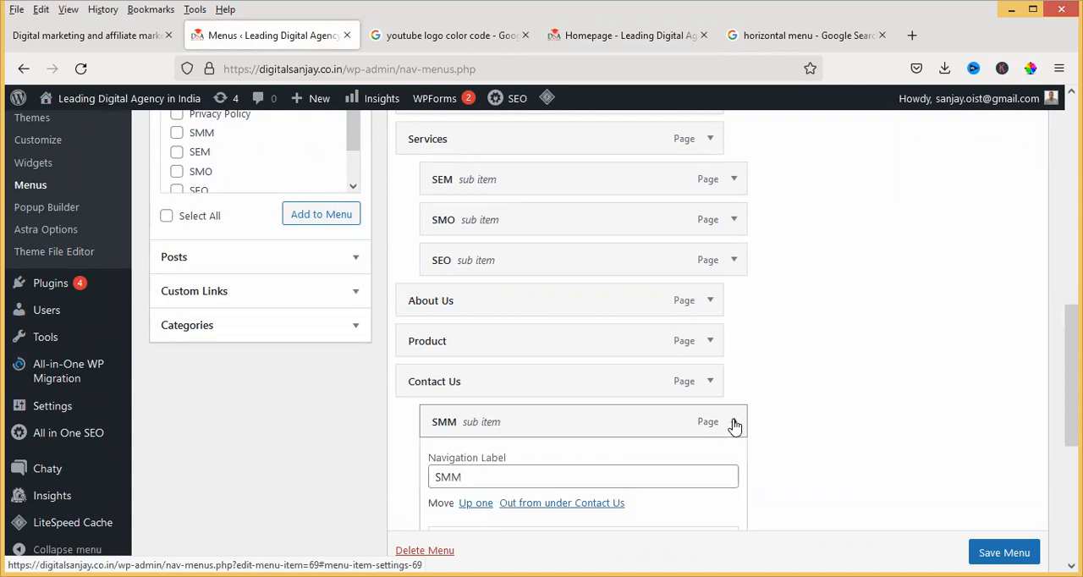
scroll(734, 423, "down", 2)
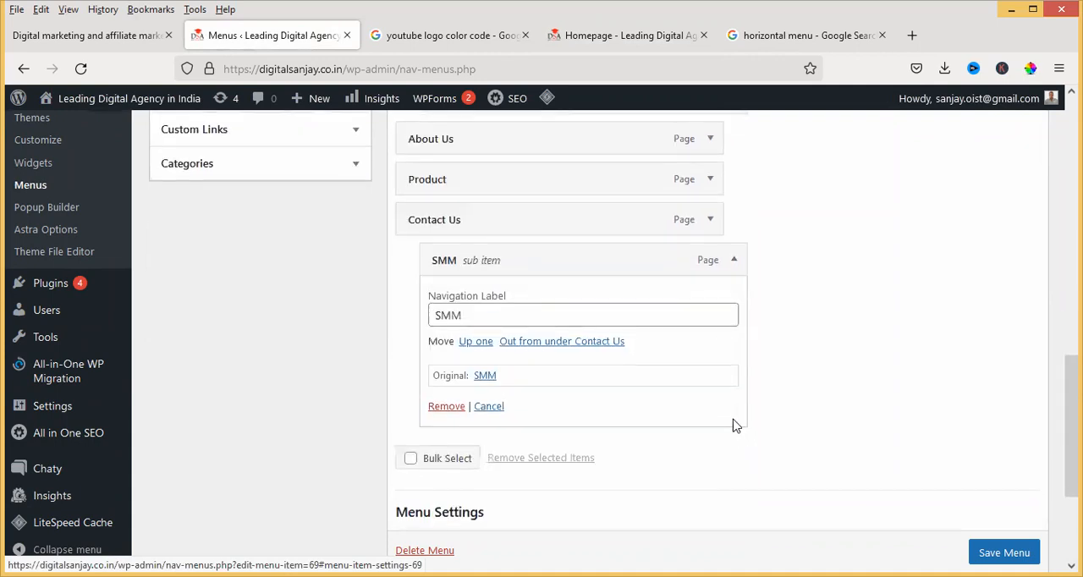
left_click(446, 407)
scroll(447, 302, "up", 2)
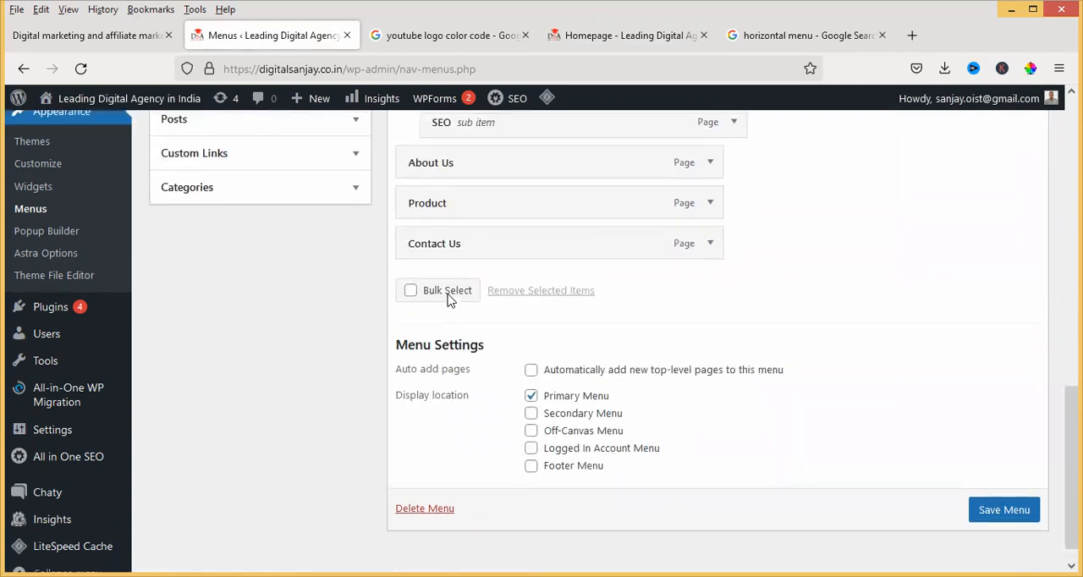
scroll(446, 303, "up", 2)
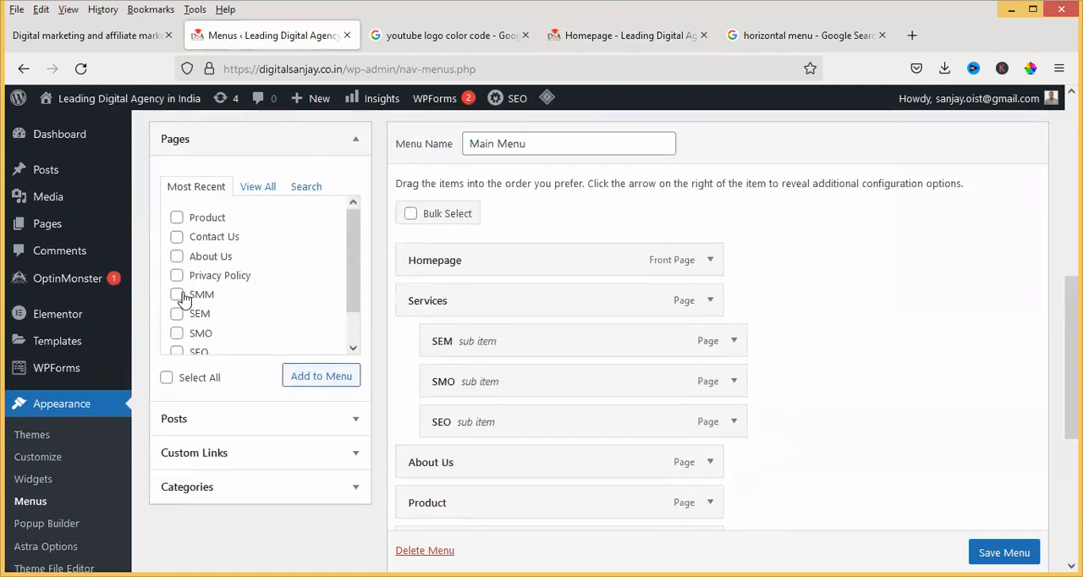
Add the SMM page to the Main Menu, nest it as the first sub item under Services, and save the menu
left_click(317, 377)
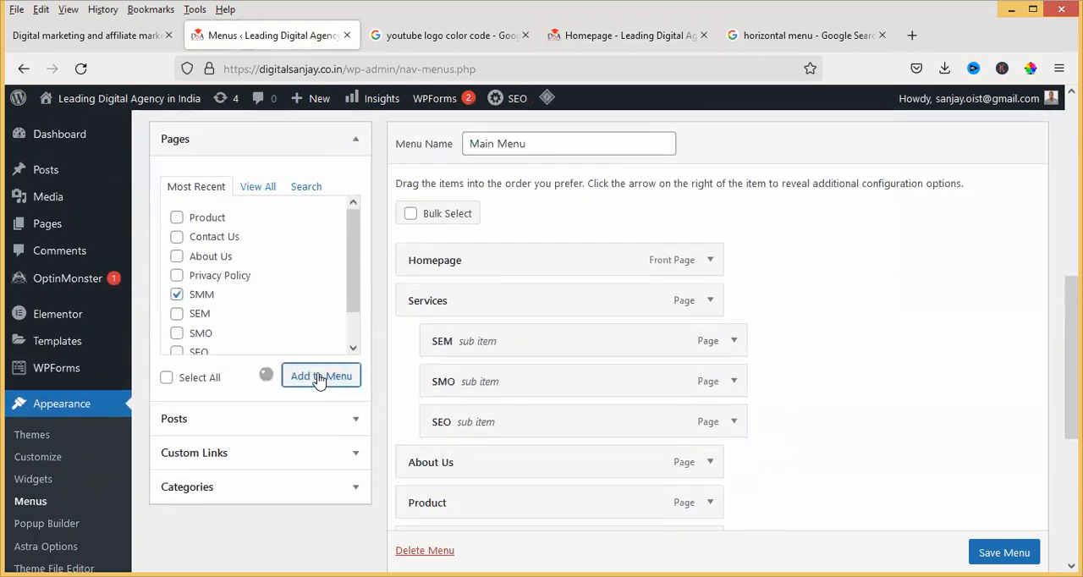
scroll(432, 305, "down", 2)
left_click_drag(474, 426, 478, 186)
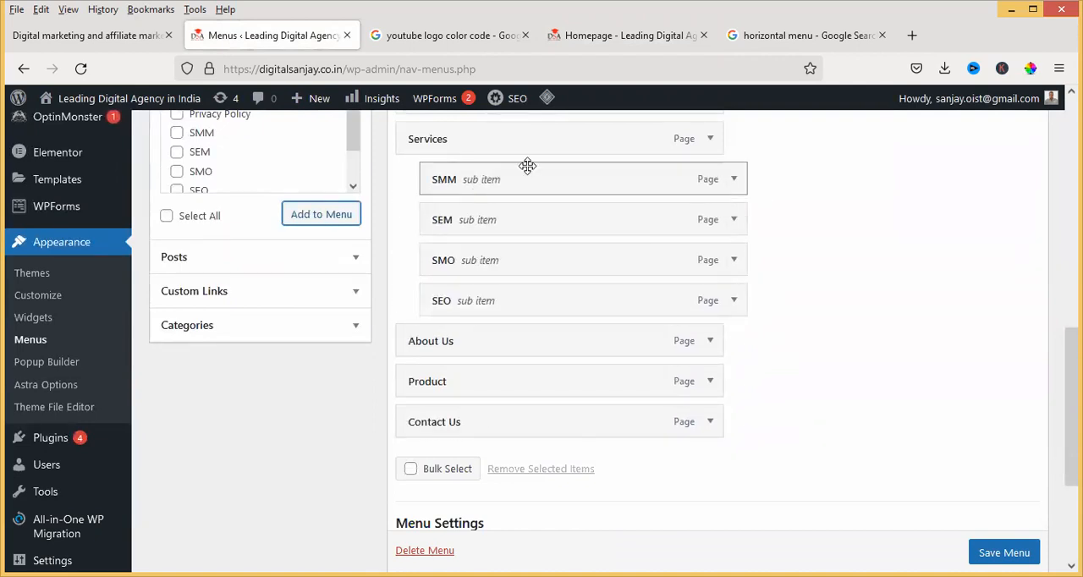
left_click(1005, 552)
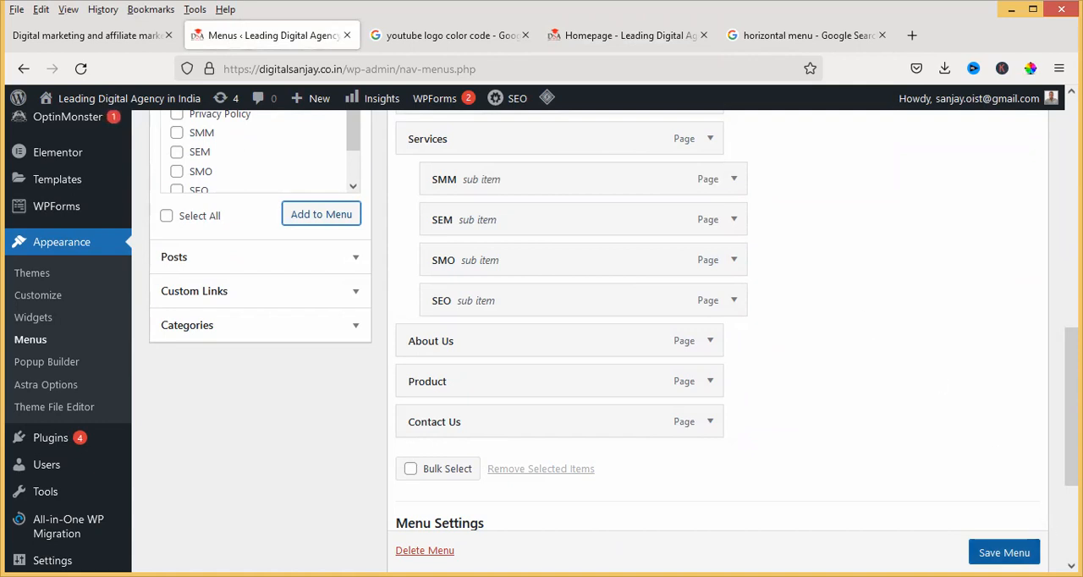
Reload the live homepage to check the header menu, and review the Main Menu's structure and display location settings in the menu editor
scroll(846, 474, "down", 1)
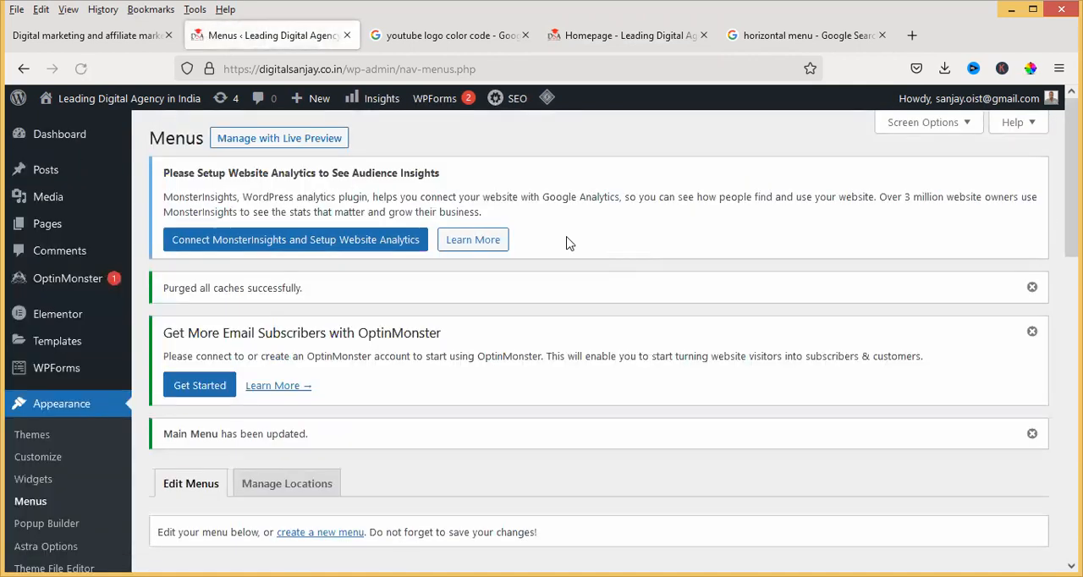
left_click(598, 39)
left_click(80, 68)
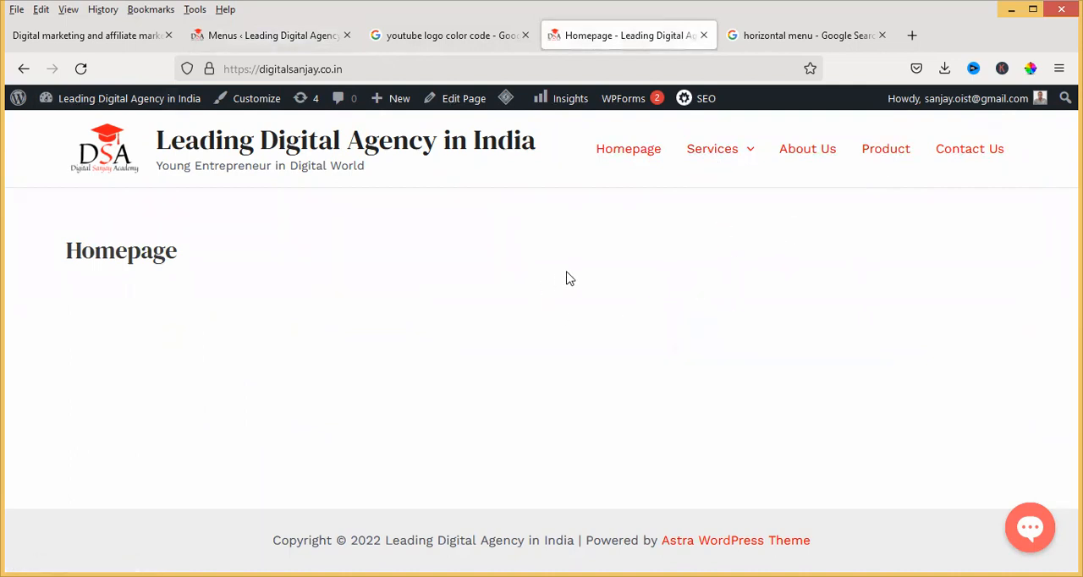
left_click(267, 38)
scroll(370, 330, "down", 6)
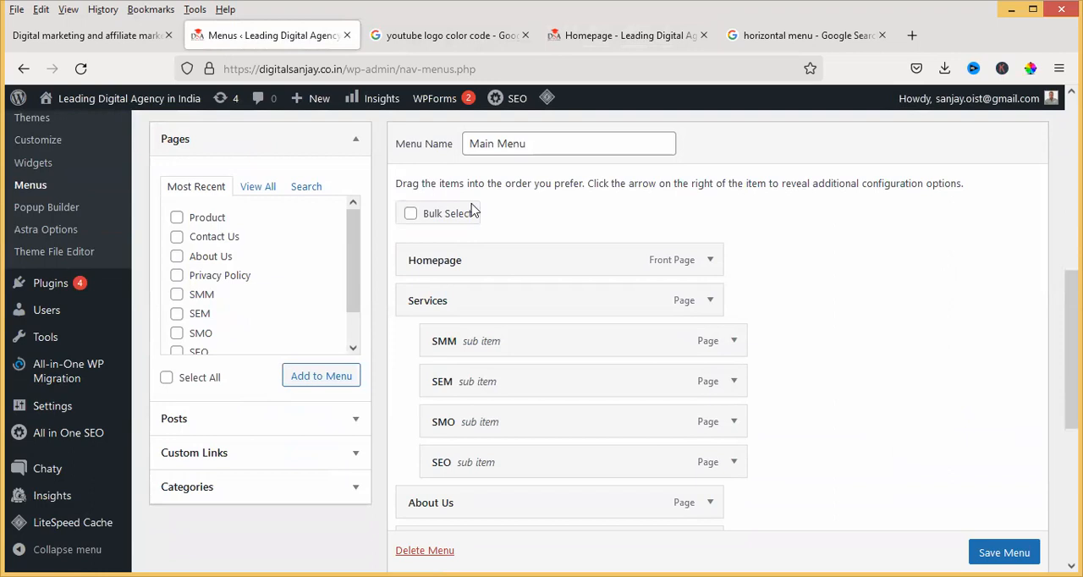
scroll(476, 306, "down", 2)
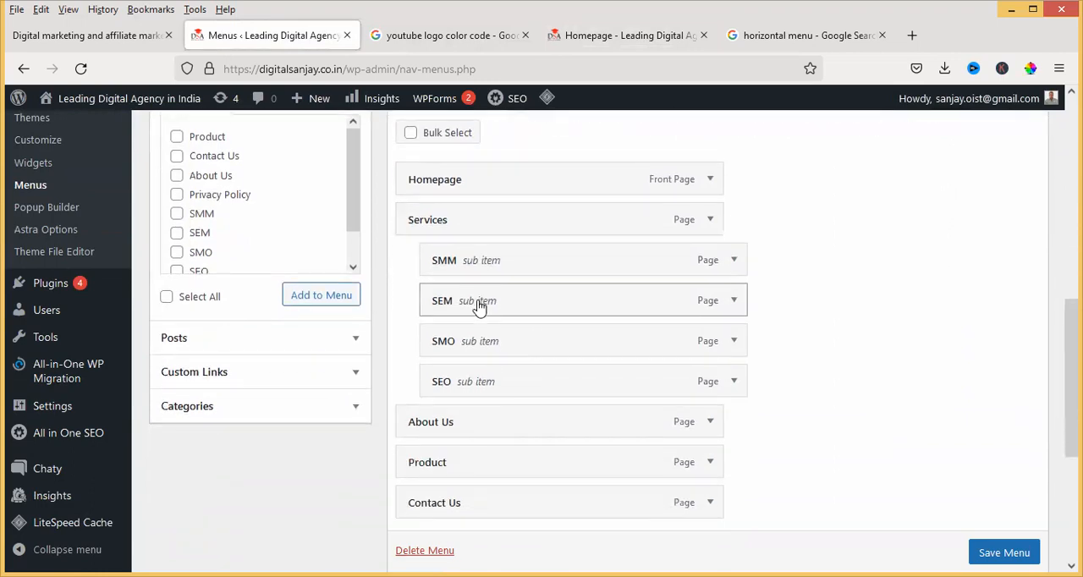
scroll(476, 306, "down", 2)
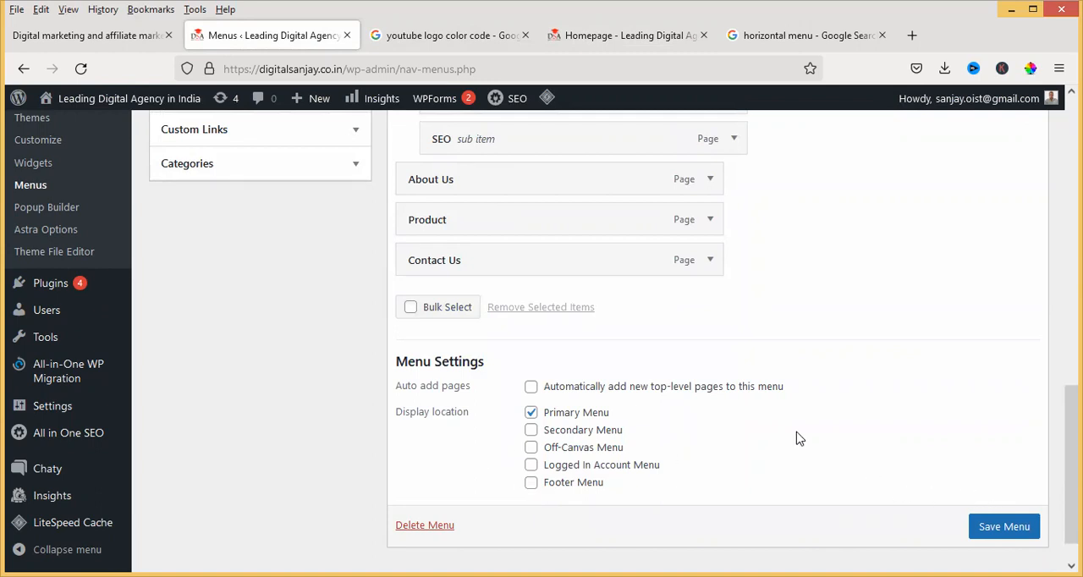
Assign the Main Menu to the Footer Menu location as well, save it, and reload the live homepage to check the footer
left_click(621, 40)
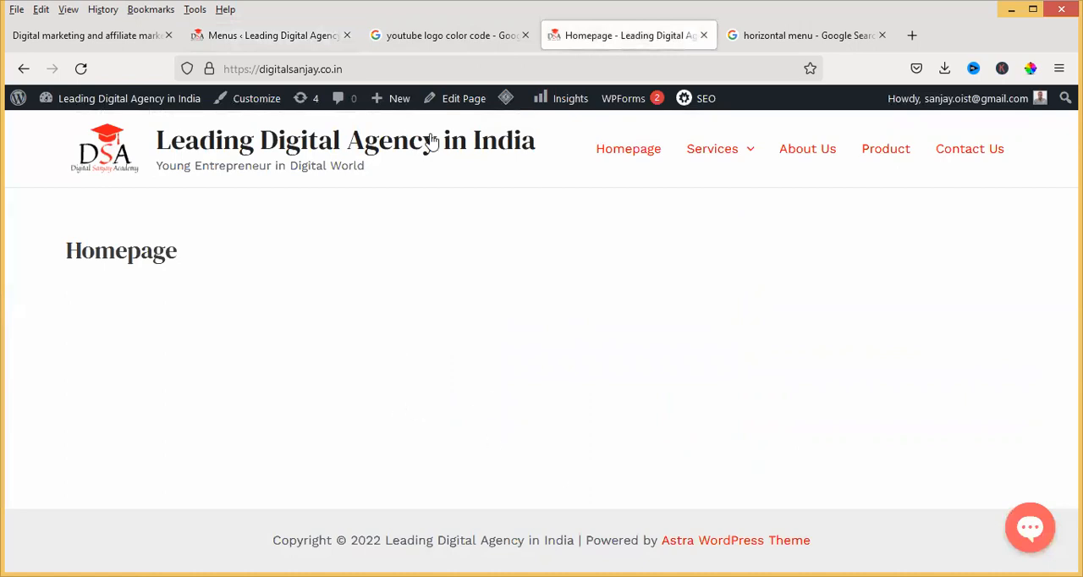
left_click(268, 37)
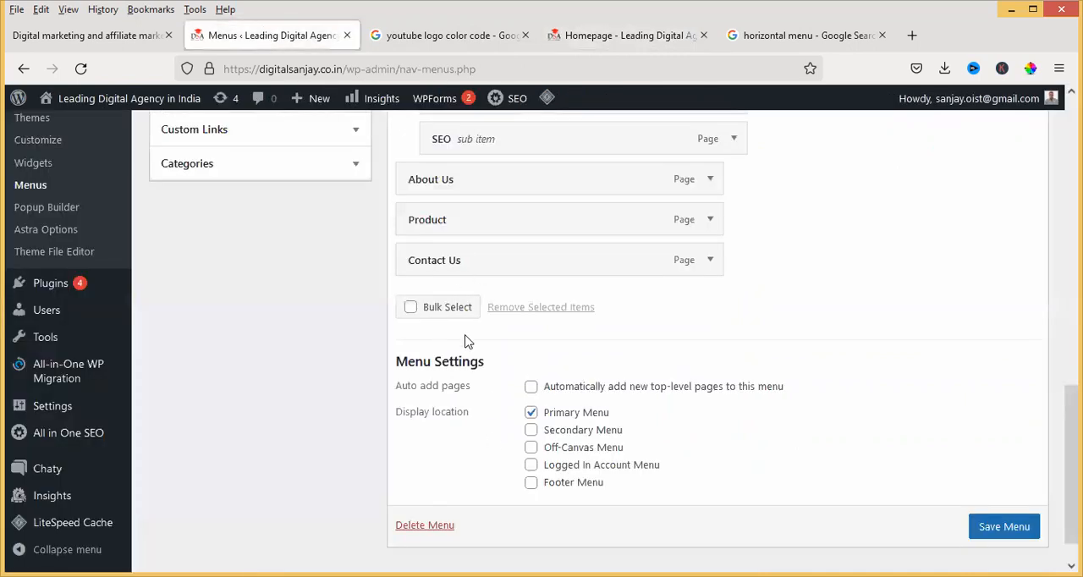
scroll(483, 303, "up", 3)
scroll(483, 301, "down", 3)
left_click(1004, 527)
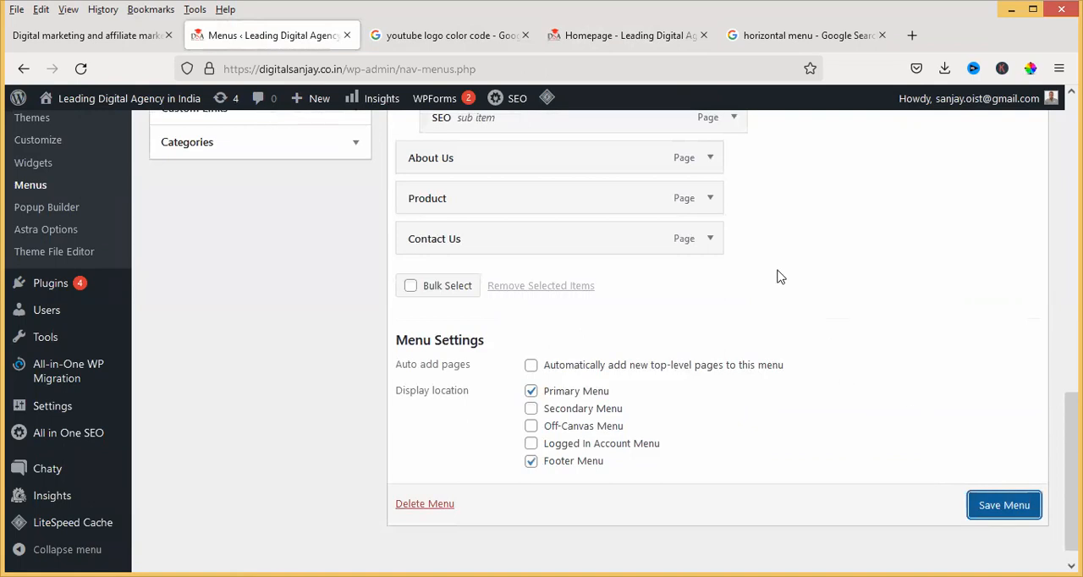
left_click(622, 37)
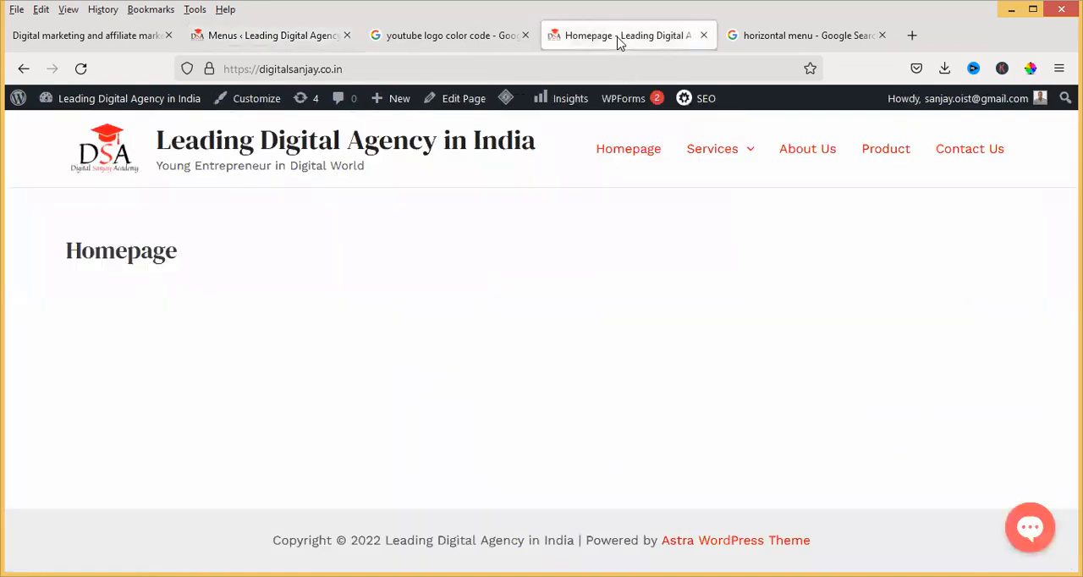
left_click(82, 71)
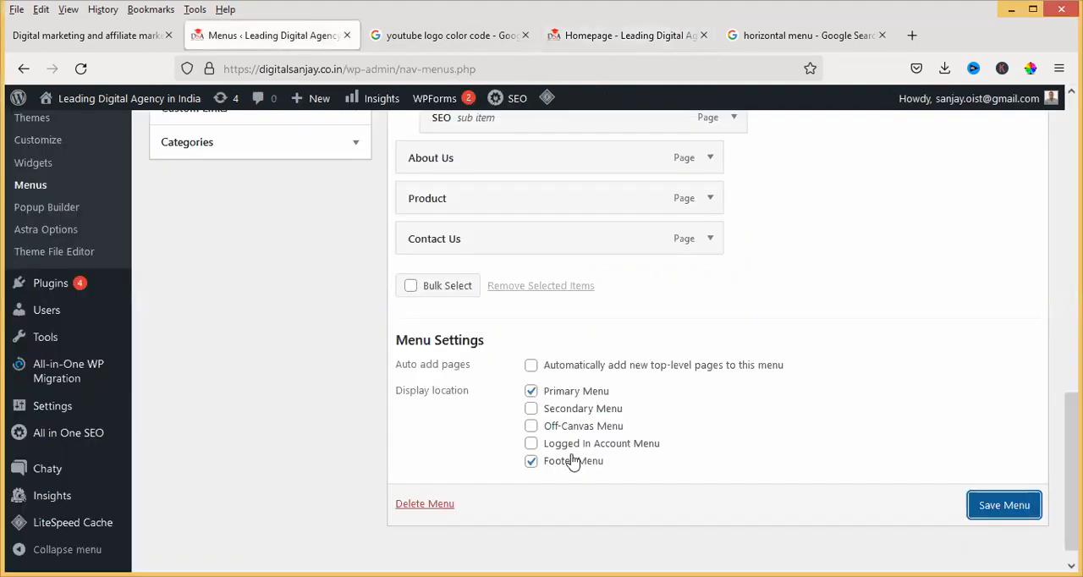
Remove the Main Menu from the Footer Menu location, save it, and check the live homepage again
left_click(532, 463)
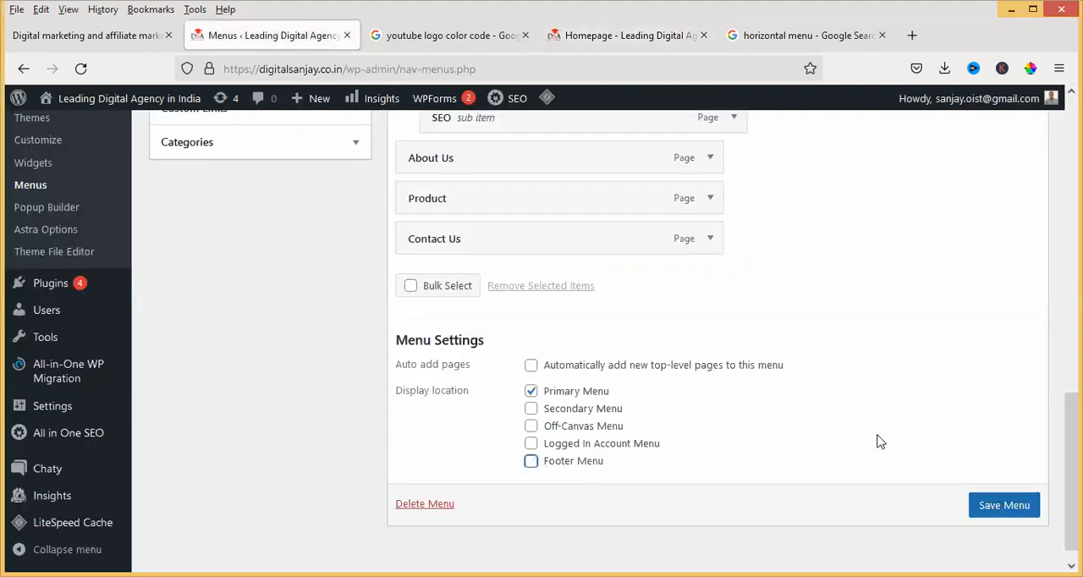
left_click(1001, 505)
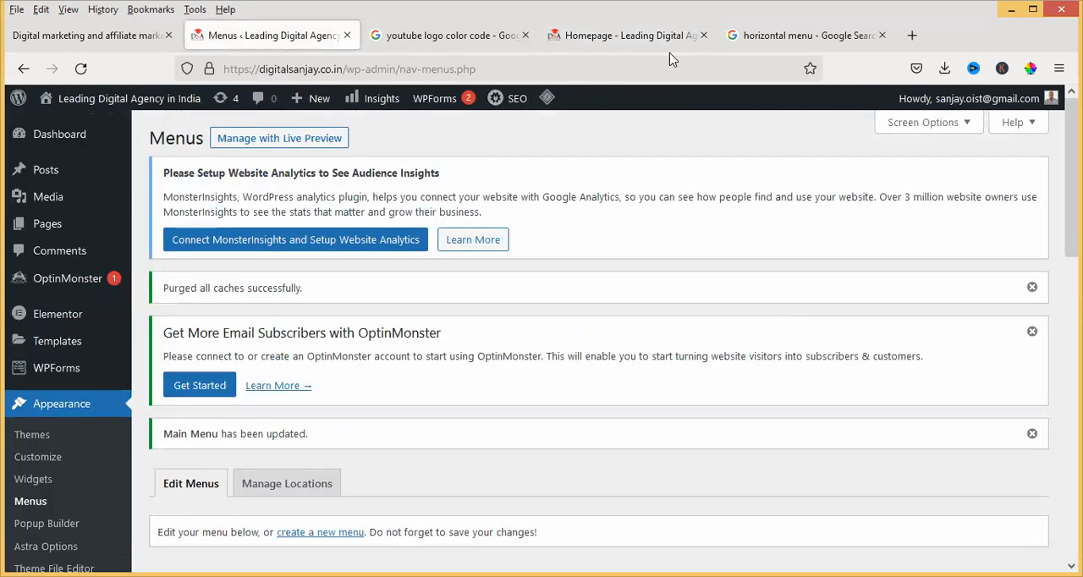
left_click(669, 36)
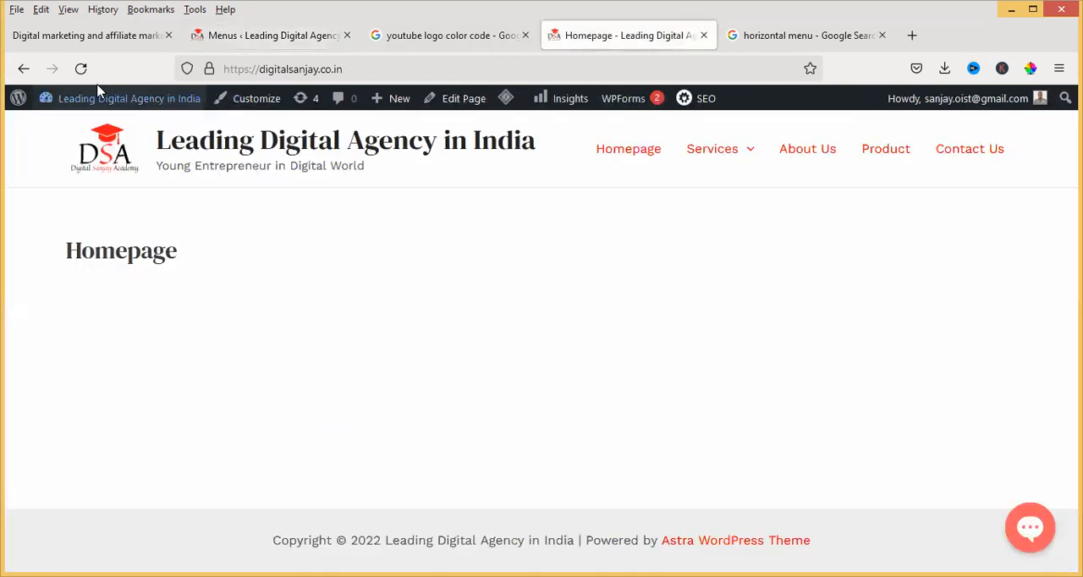
left_click(126, 99)
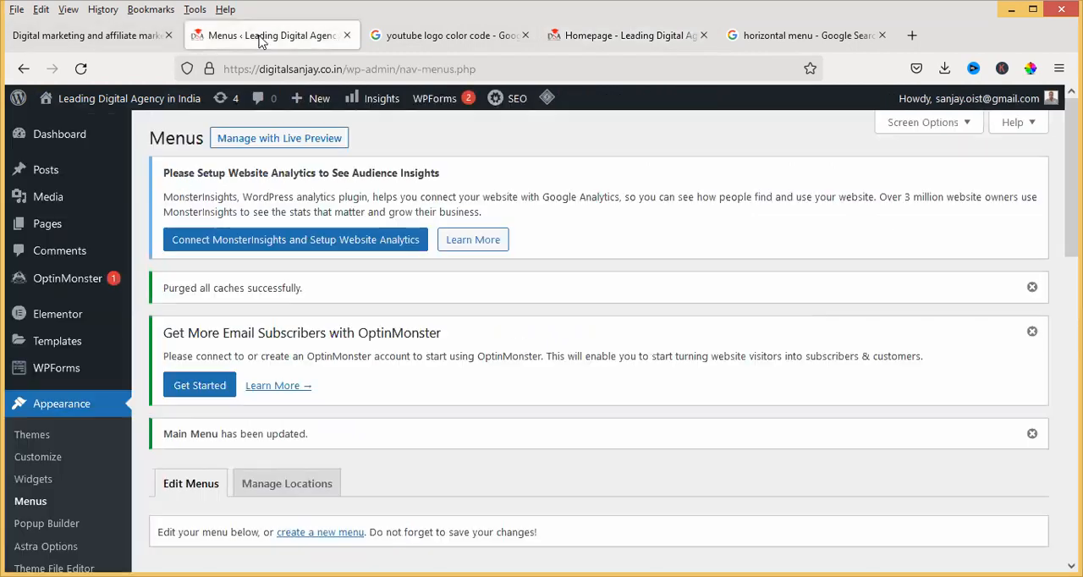
left_click(261, 37)
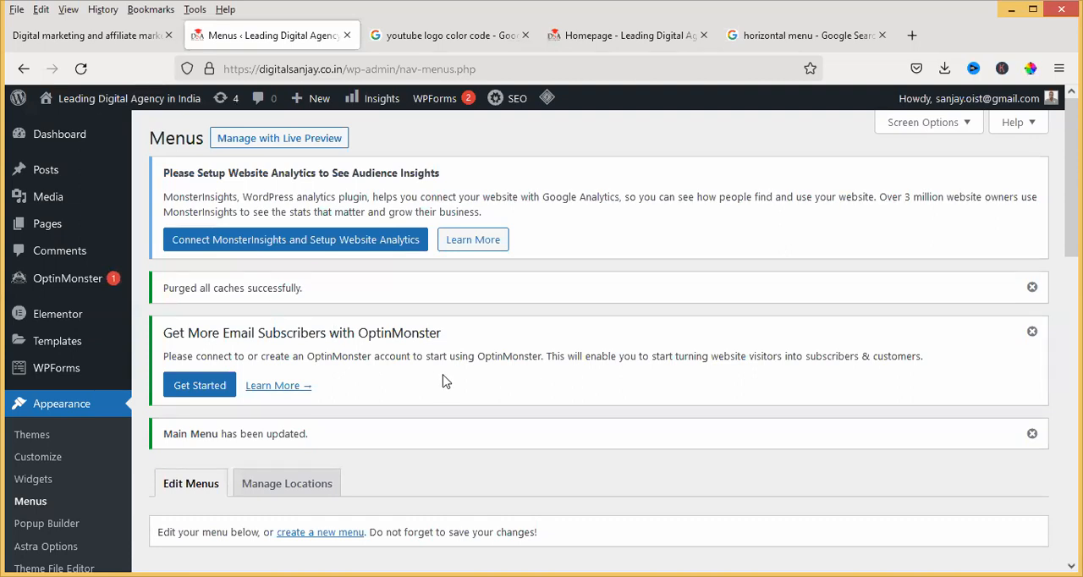
Review the menu editor's page list, menu structure and display locations, and compare them with the live homepage's header
scroll(446, 380, "down", 5)
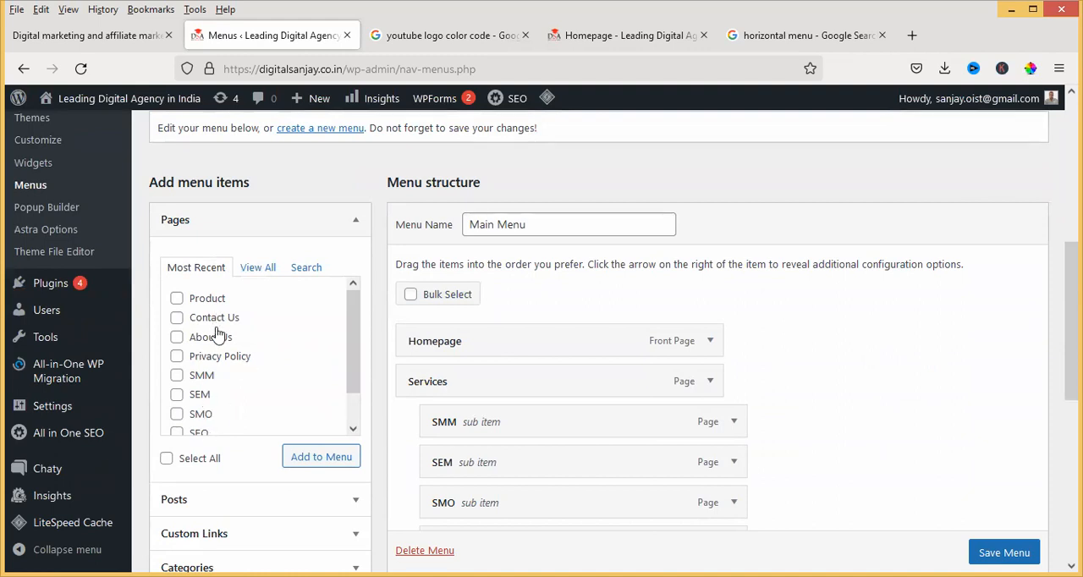
left_click(177, 300)
scroll(85, 311, "down", 4)
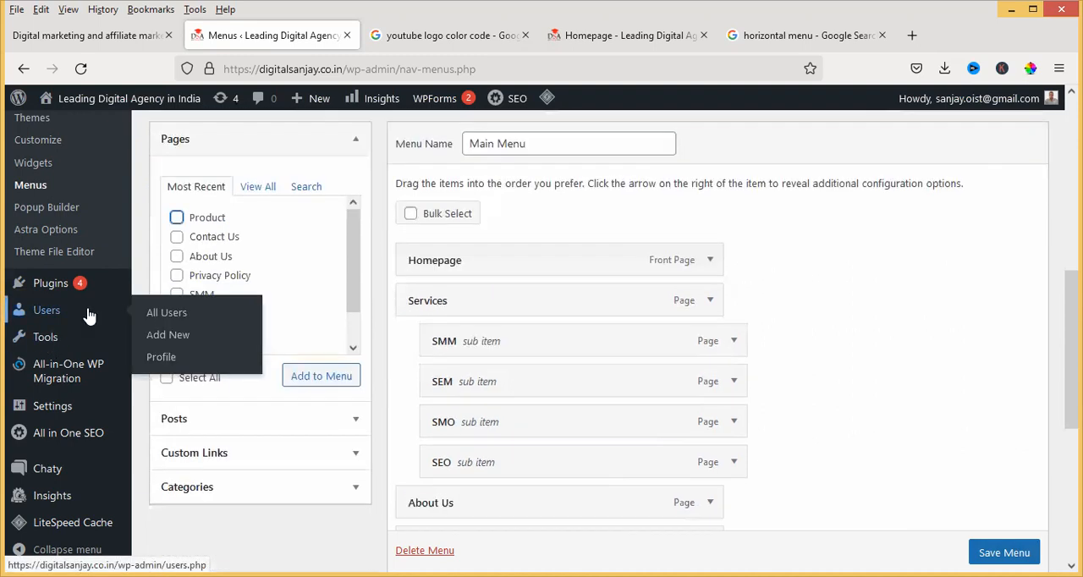
scroll(85, 311, "up", 2)
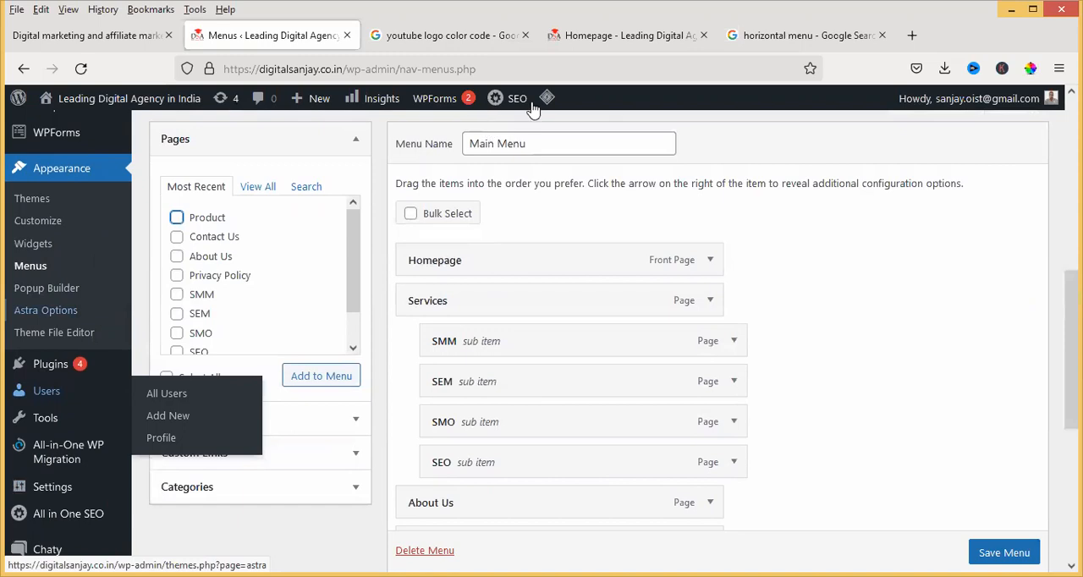
left_click(661, 38)
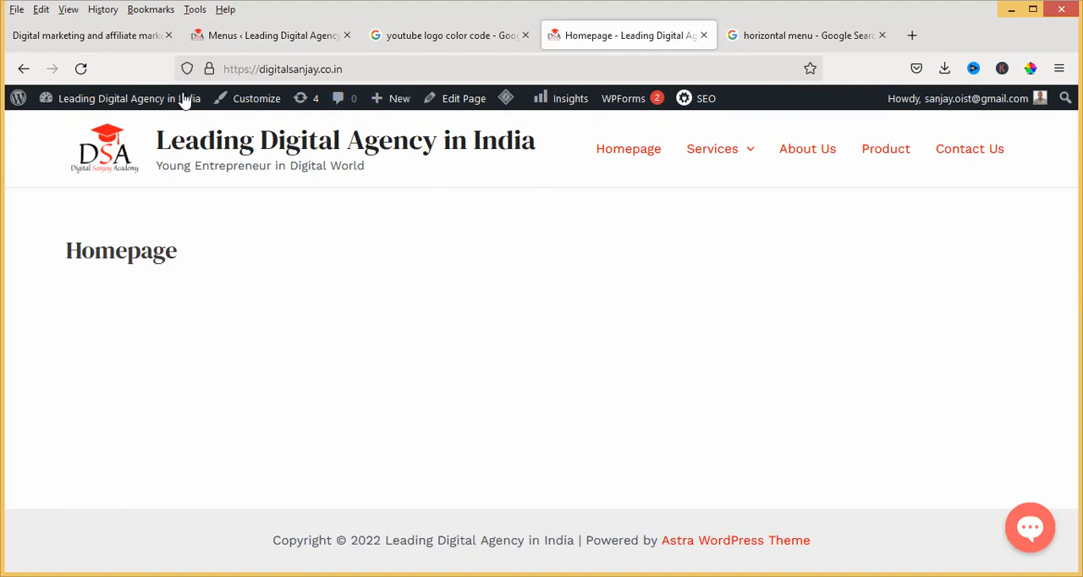
left_click(224, 42)
scroll(82, 364, "down", 5)
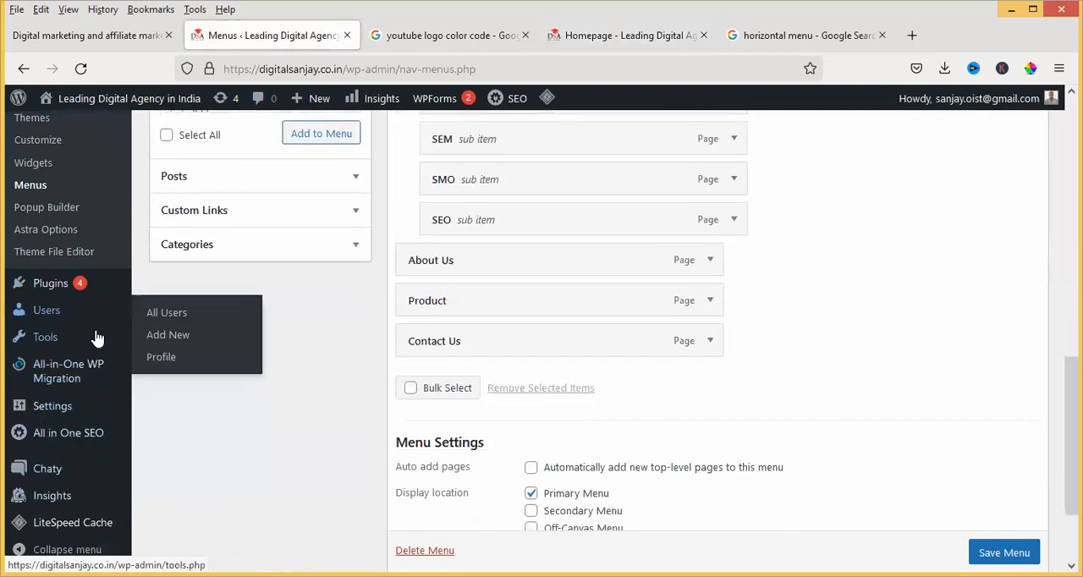
scroll(76, 406, "down", 2)
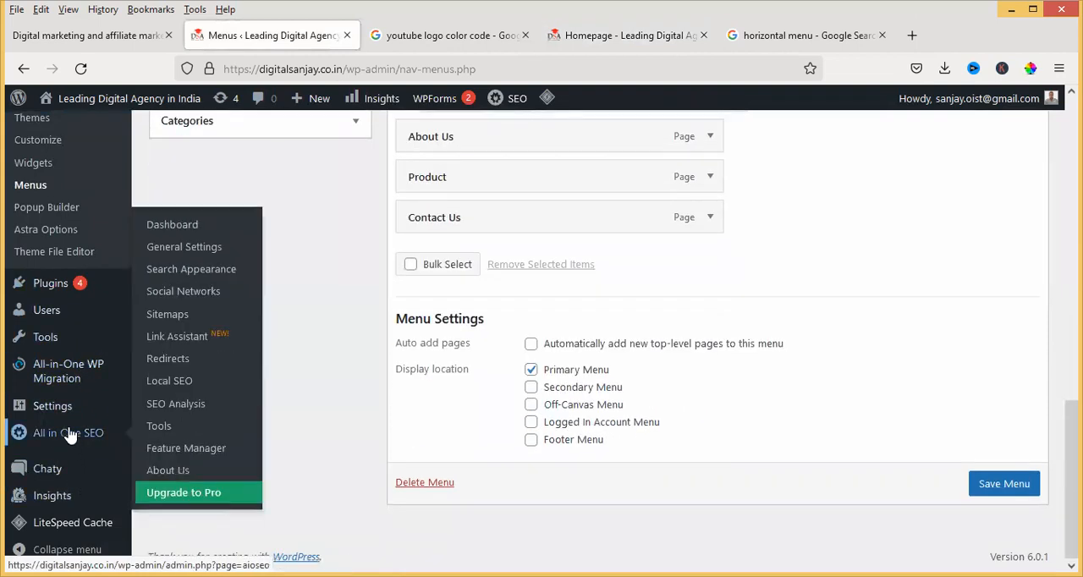
scroll(87, 177, "up", 3)
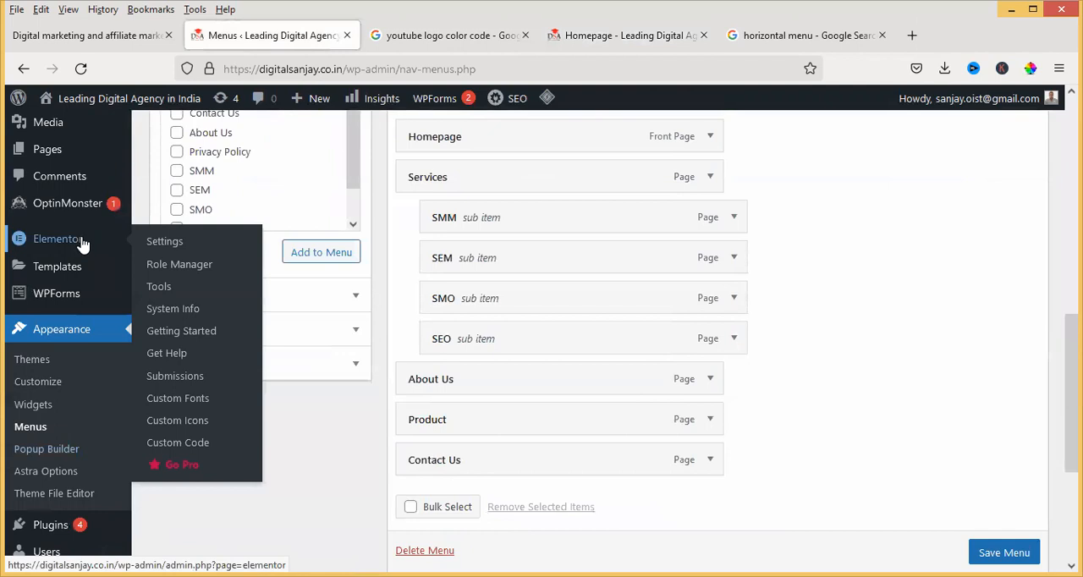
mouse_move(80, 278)
scroll(80, 279, "up", 3)
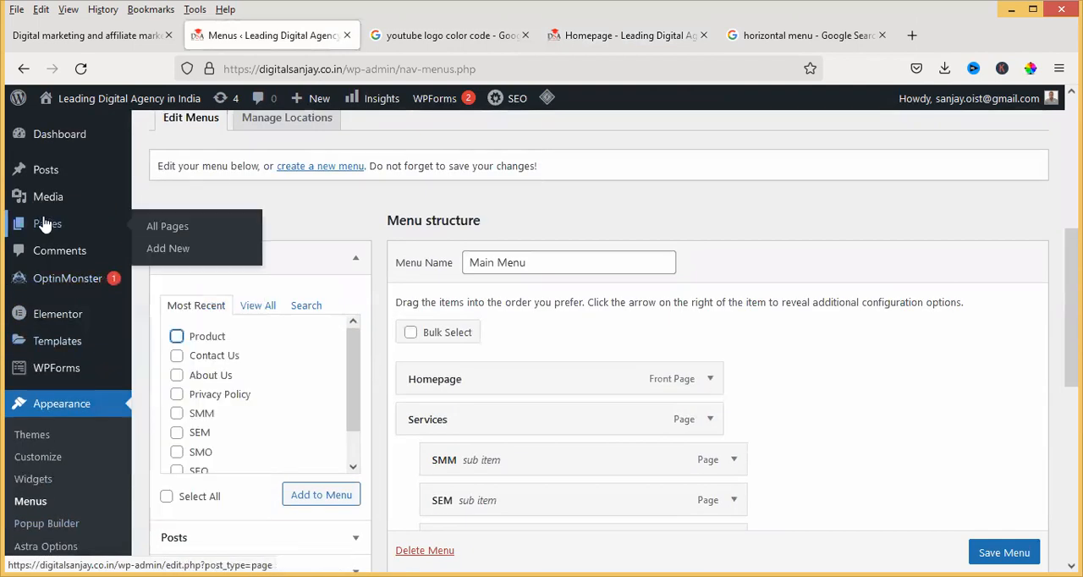
Open the site's Reading settings
left_click(79, 410)
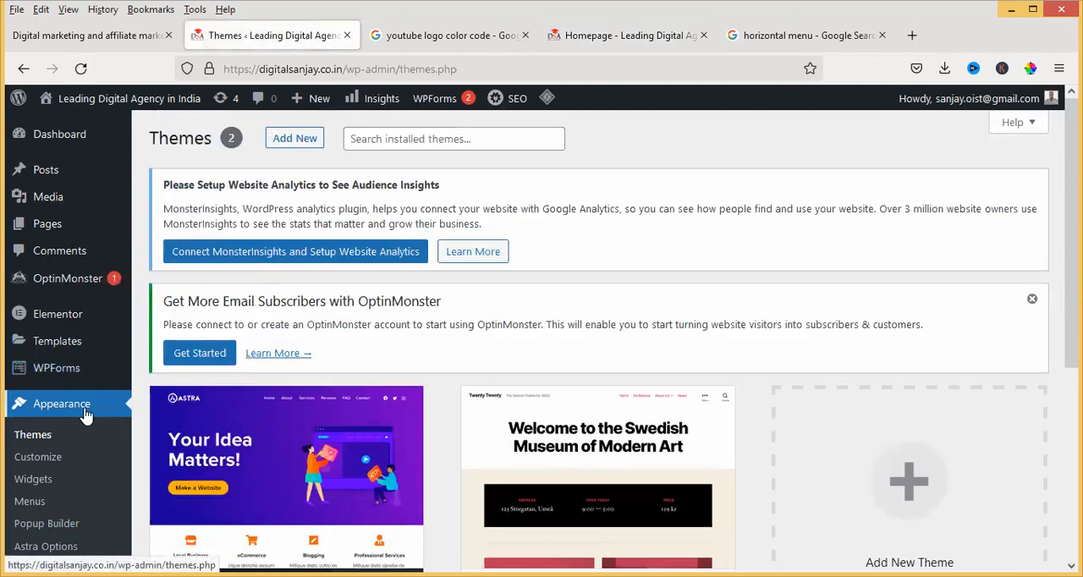
scroll(84, 415, "down", 2)
scroll(84, 415, "down", 1)
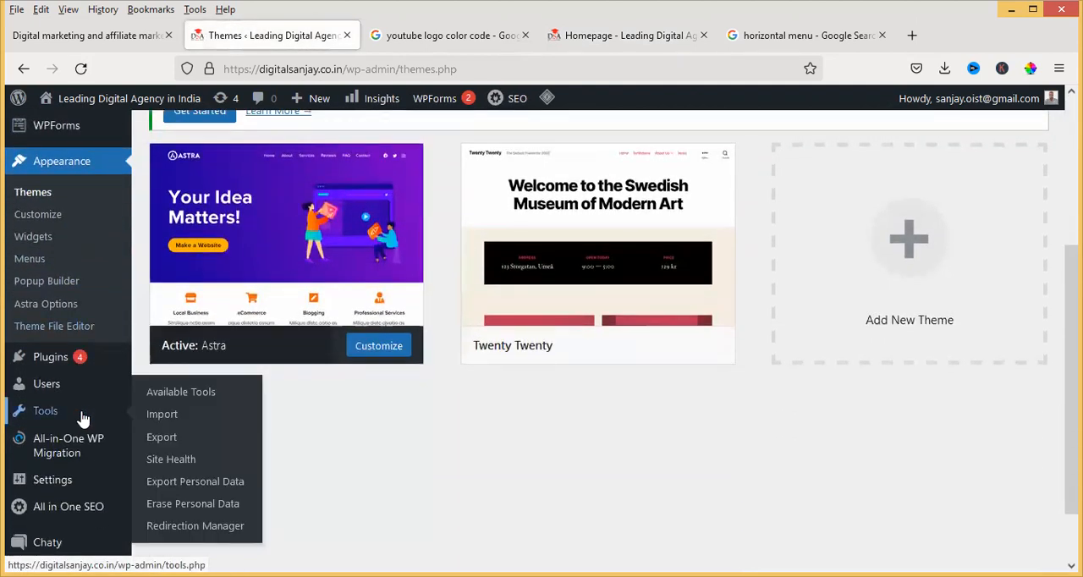
mouse_move(51, 490)
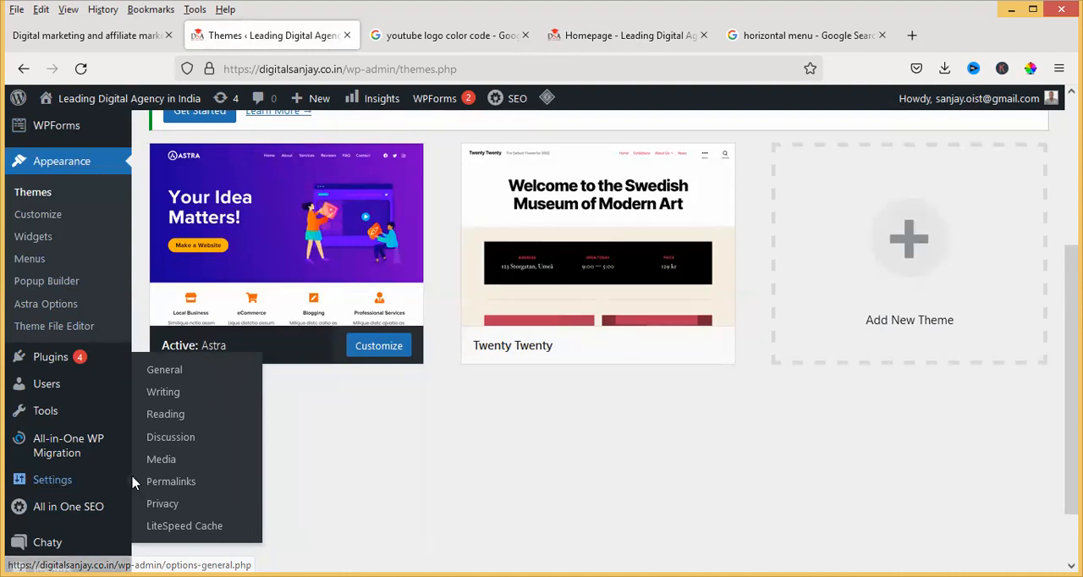
left_click(170, 415)
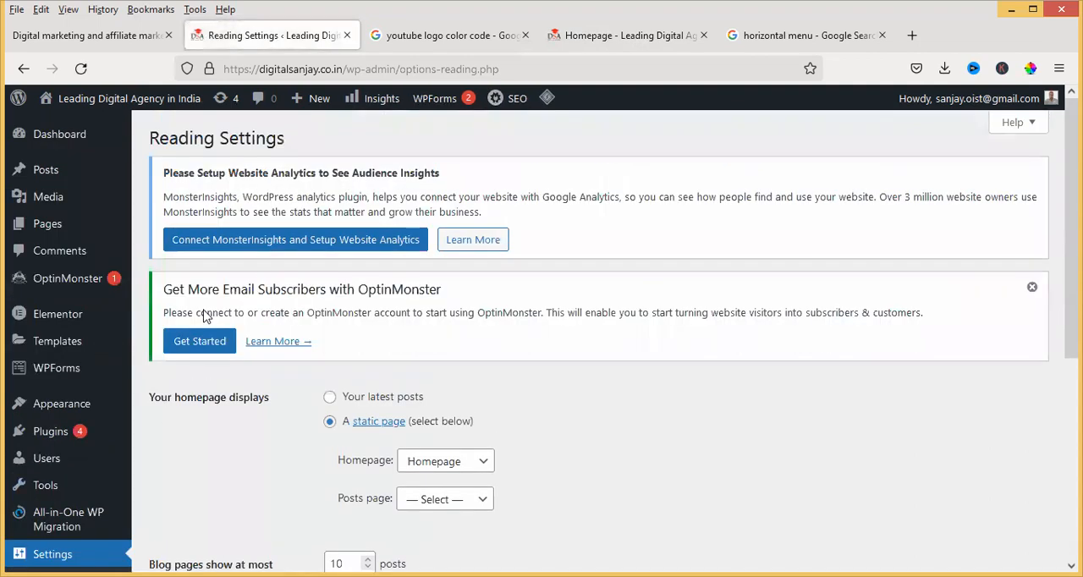
Choose the Homepage page as the static page displayed as the site's homepage
scroll(322, 245, "down", 2)
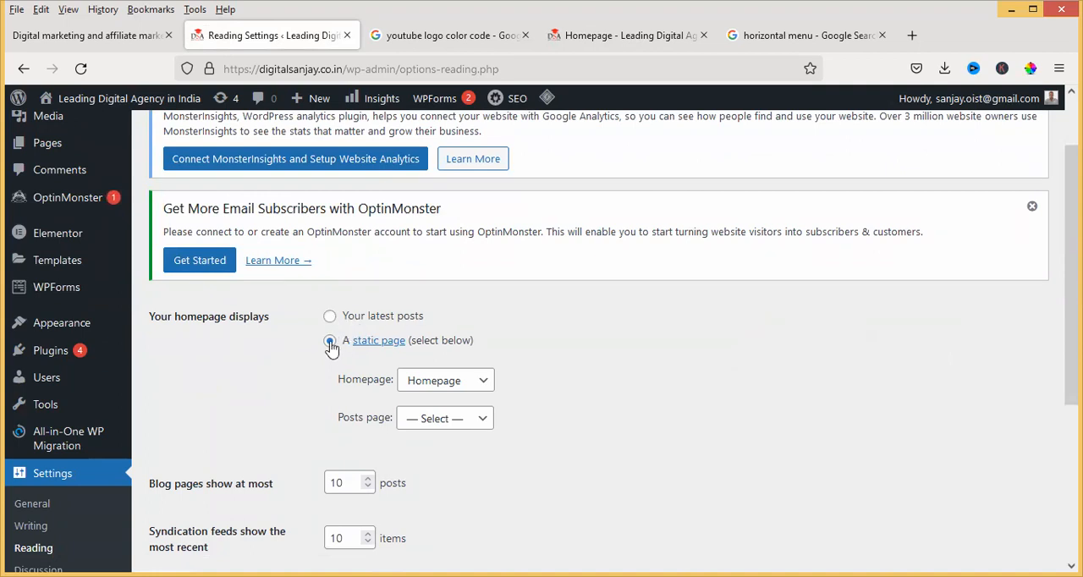
left_click(436, 386)
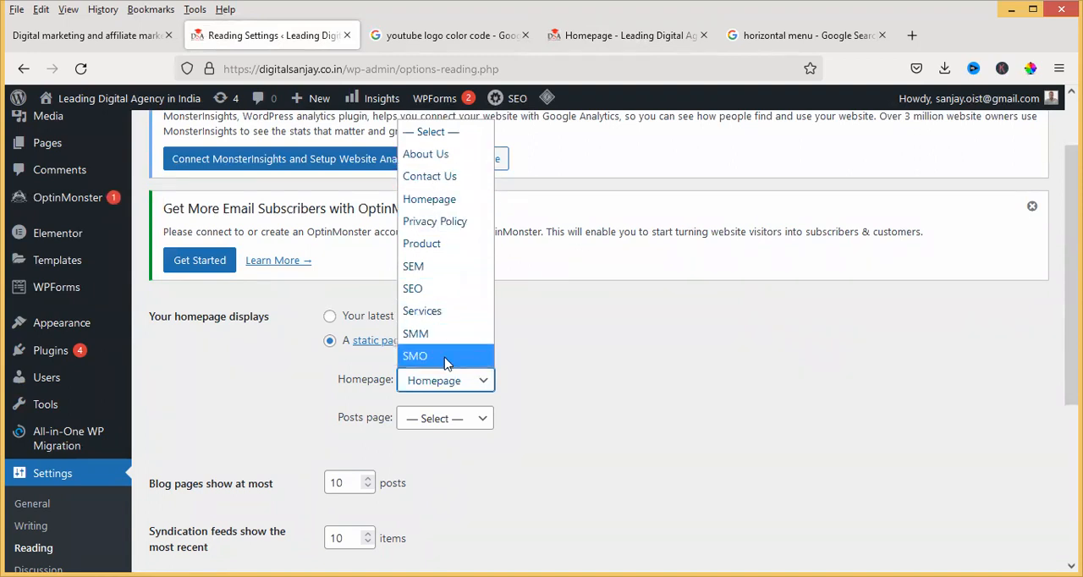
left_click(439, 203)
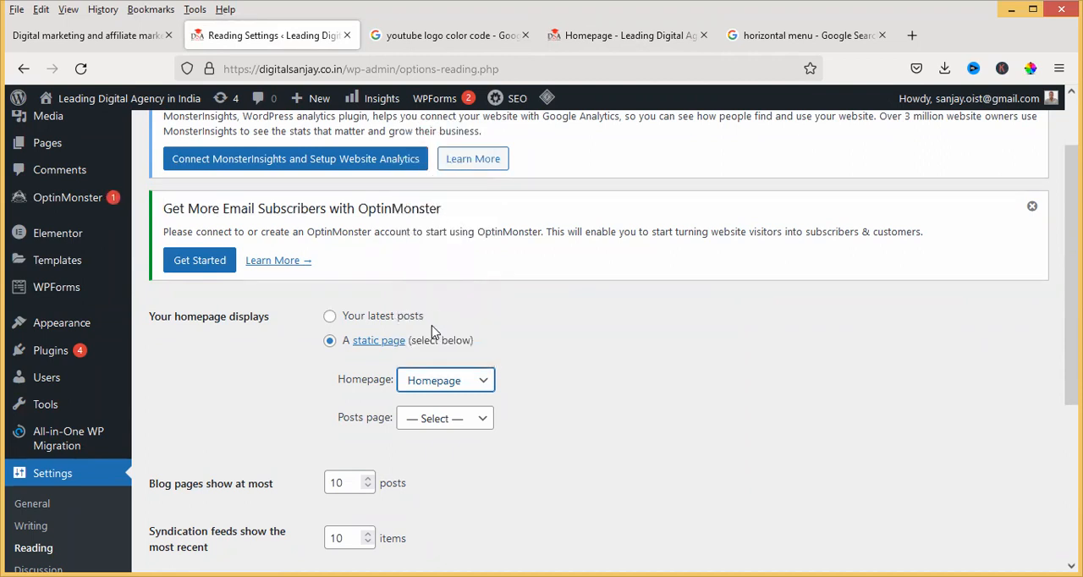
scroll(392, 405, "down", 3)
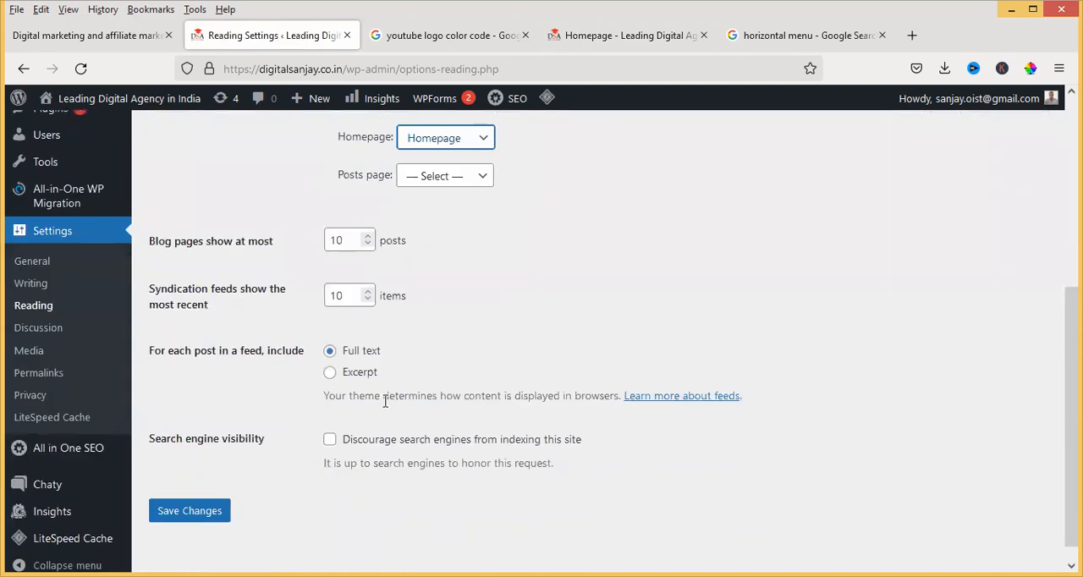
Save the Reading settings with the static homepage selection
left_click(190, 513)
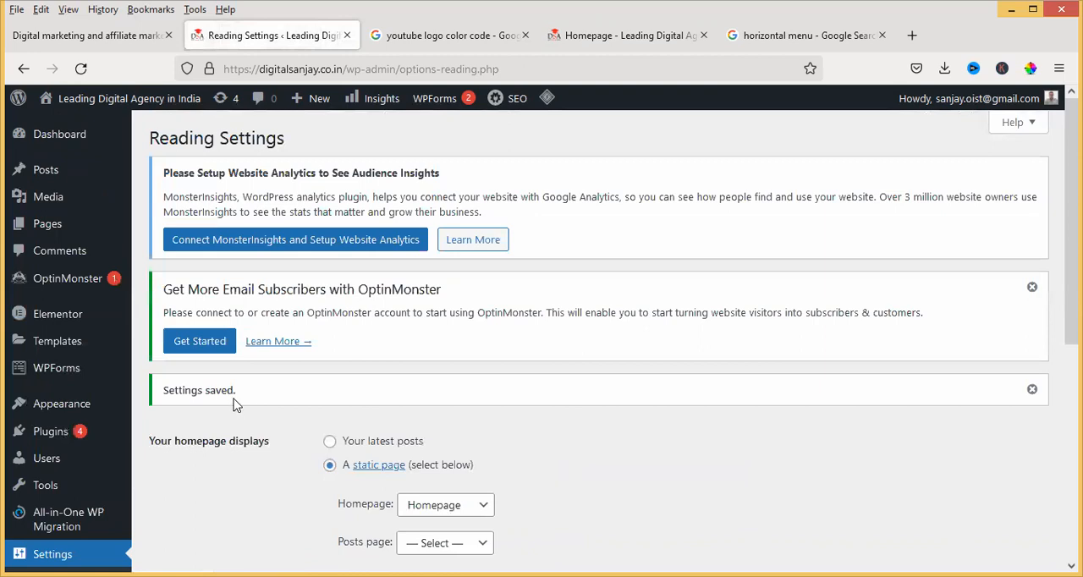
Open the site's General settings and review the site title, tagline, addresses, membership, language, timezone, date and time formats, and week start
mouse_move(99, 430)
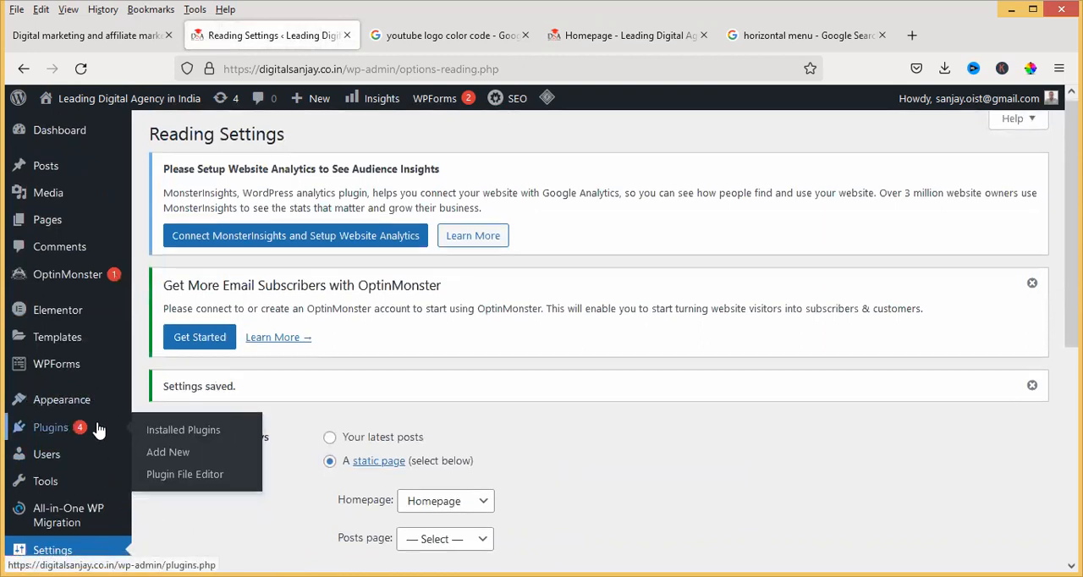
scroll(98, 430, "down", 2)
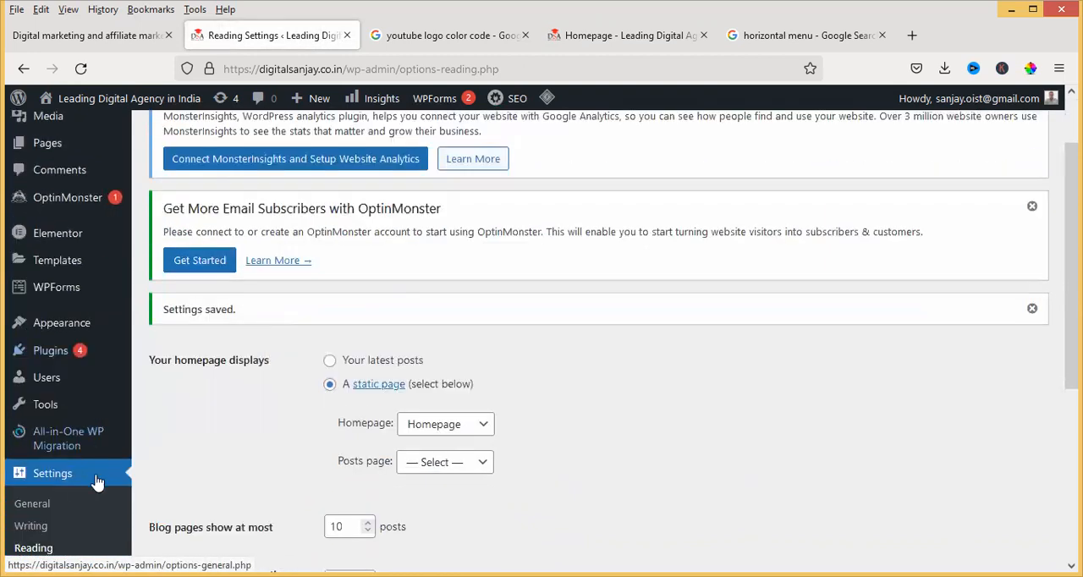
left_click(40, 507)
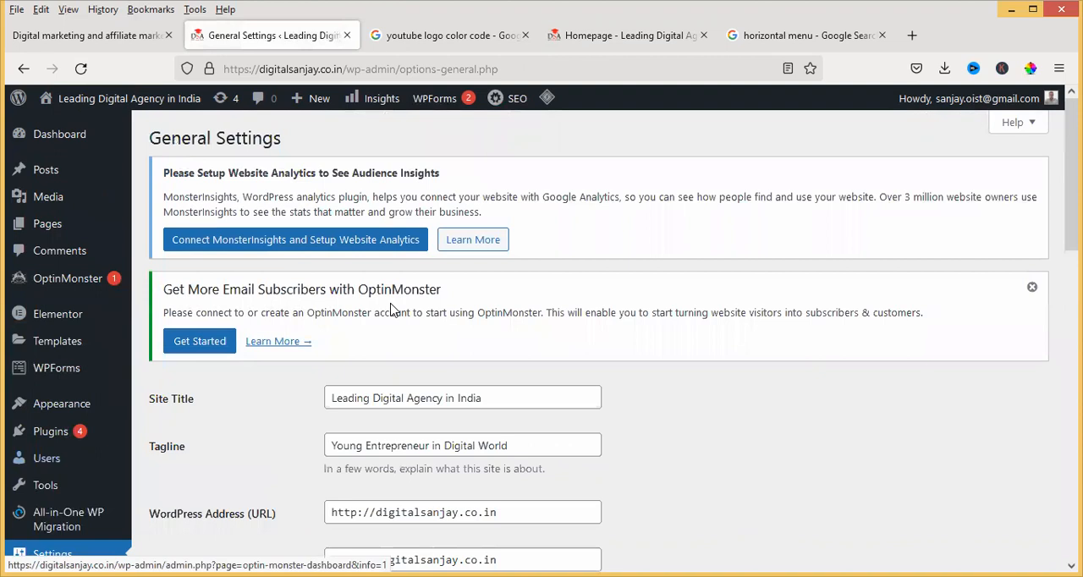
scroll(387, 270, "down", 3)
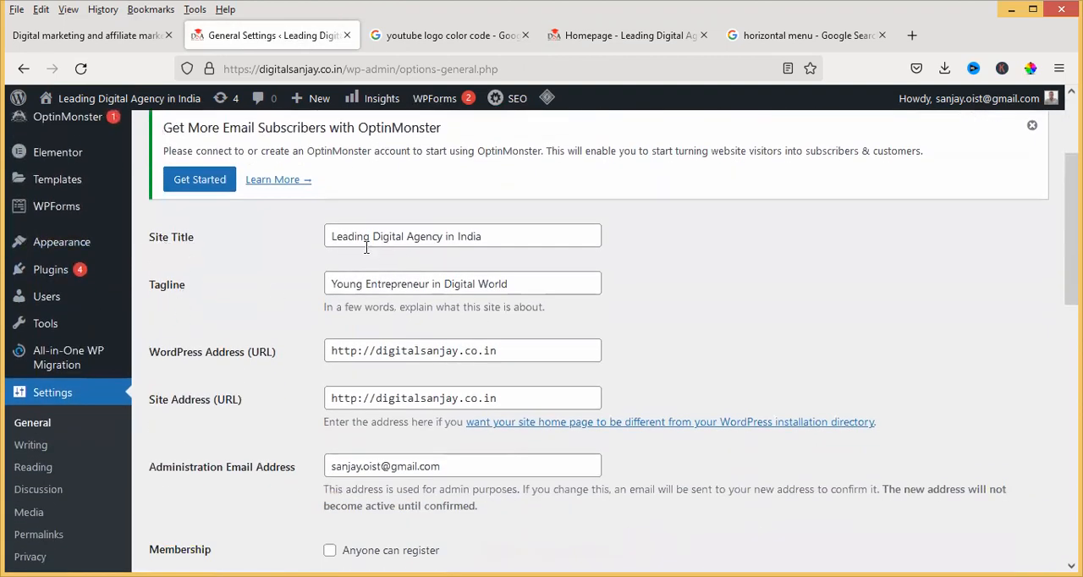
scroll(366, 247, "down", 8)
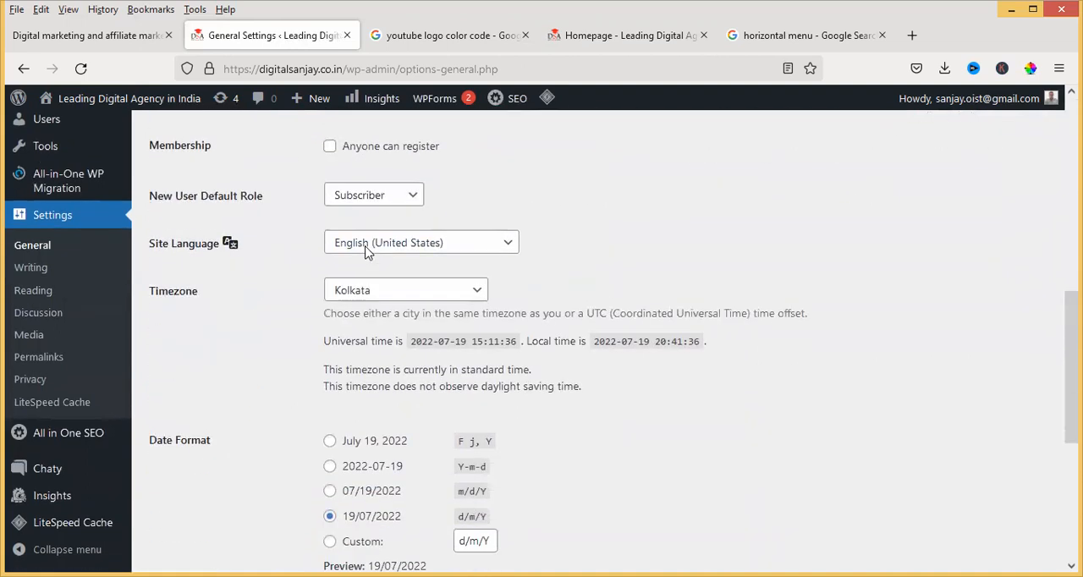
scroll(365, 253, "up", 6)
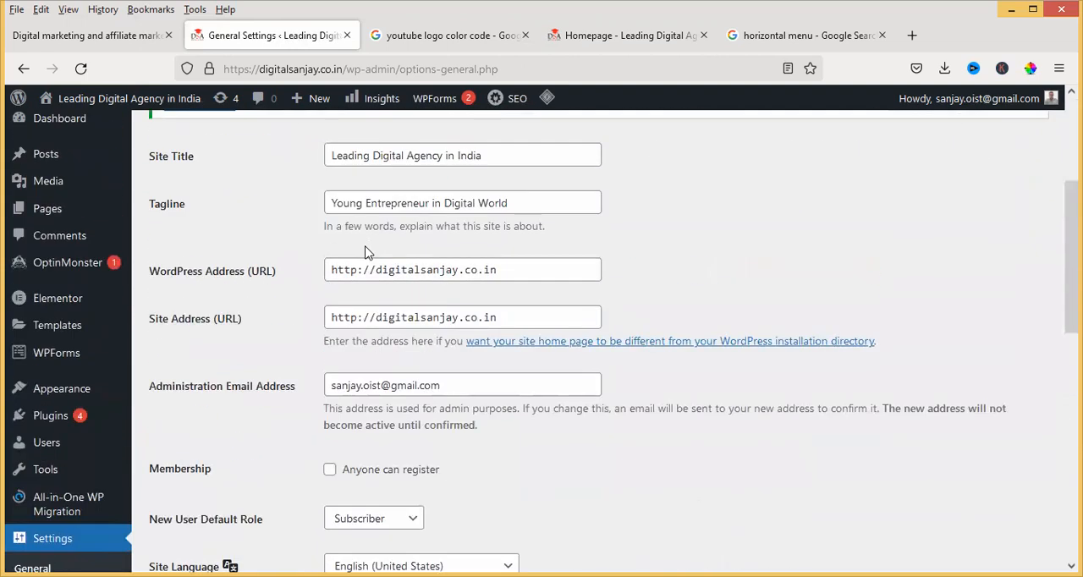
scroll(365, 247, "down", 6)
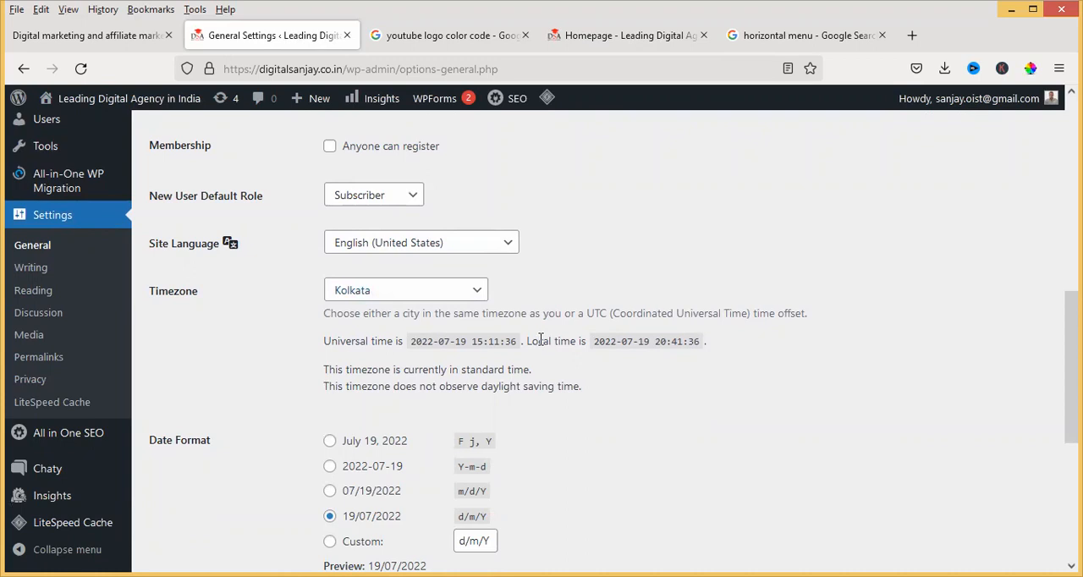
scroll(279, 345, "down", 1)
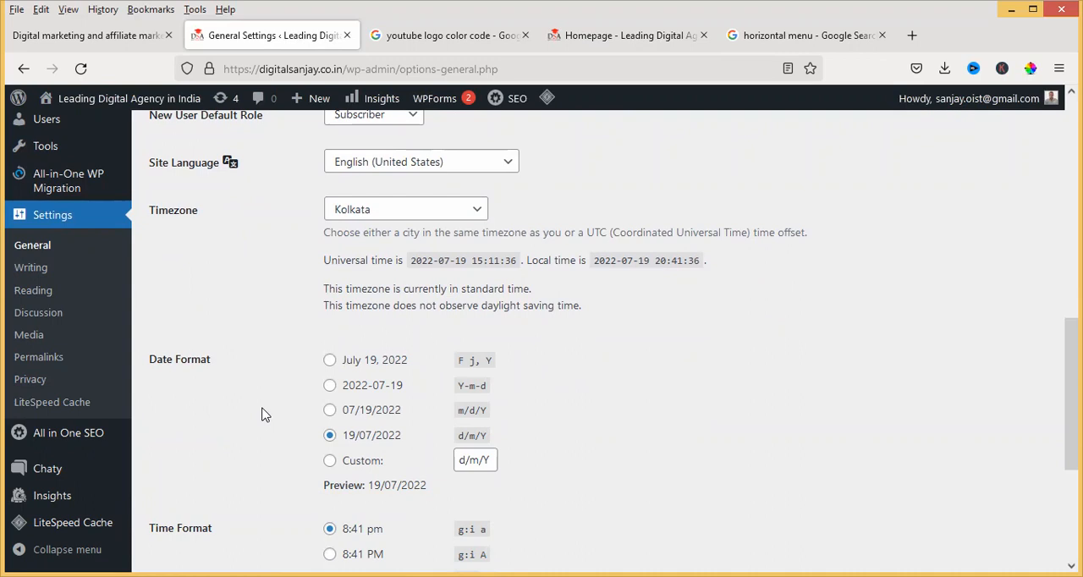
scroll(262, 415, "down", 3)
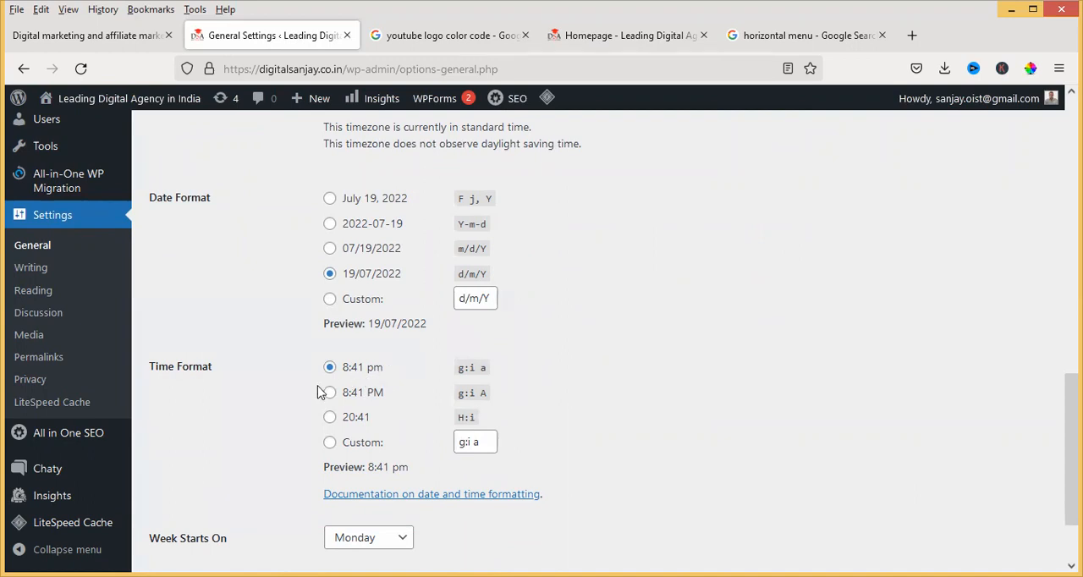
scroll(320, 385, "down", 2)
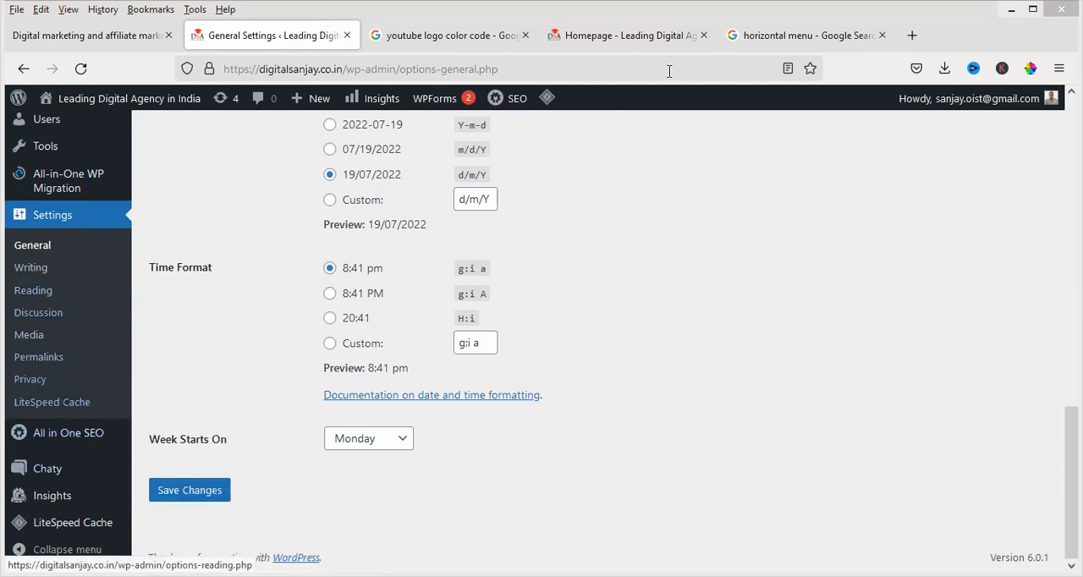
Switch to the live homepage and reload it to check the site's front page and header menu
left_click(601, 41)
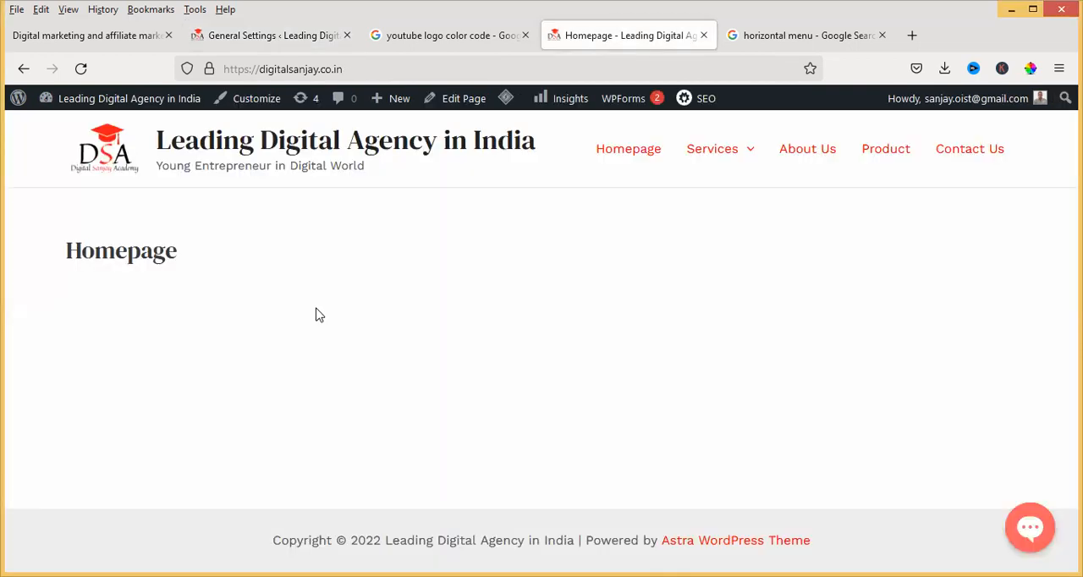
left_click(81, 69)
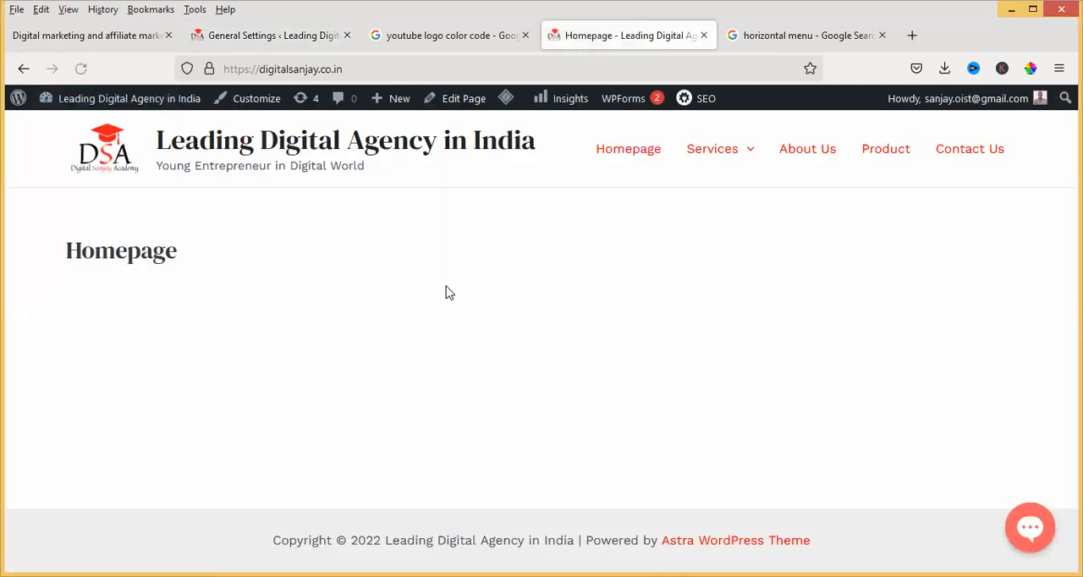